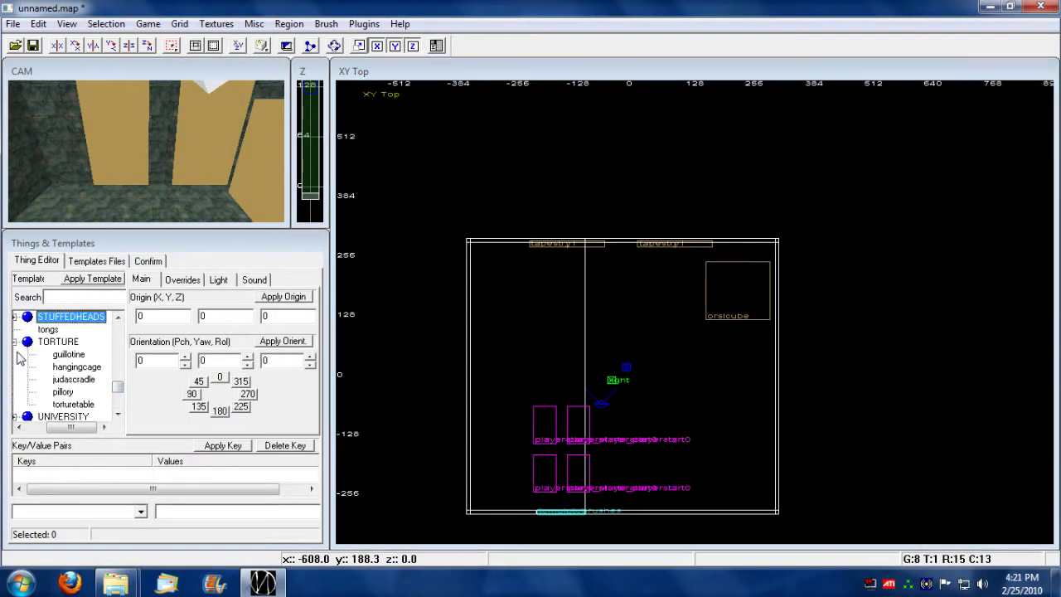
# Place a guillotine near the torture house's left wall.
pyautogui.doubleClick(69, 354)
pyautogui.moveTo(698, 315); pyautogui.dragTo(537, 314)
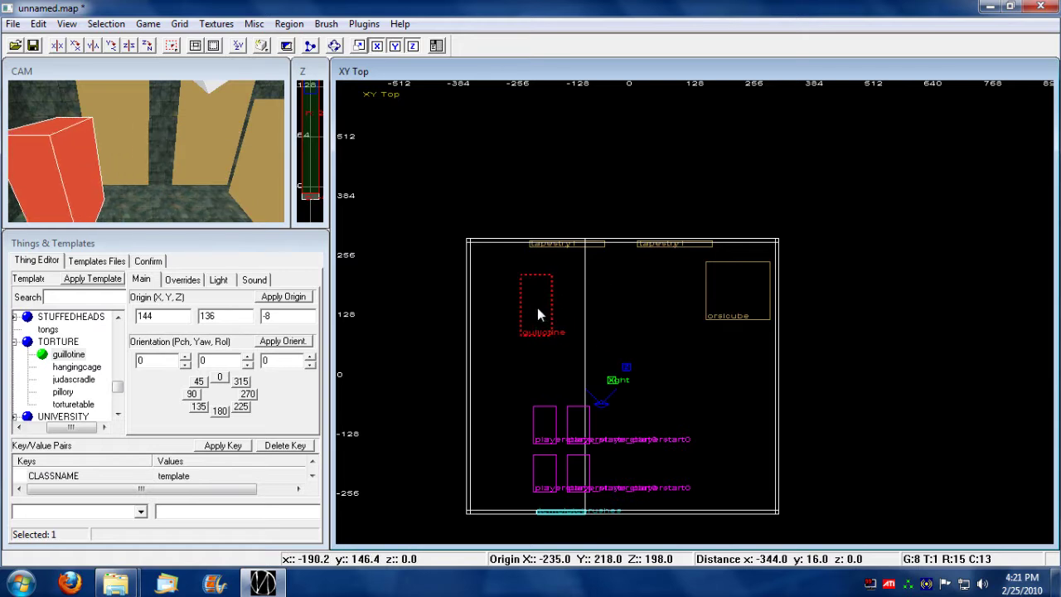
pyautogui.hotkey('ctrl', 'Tab')
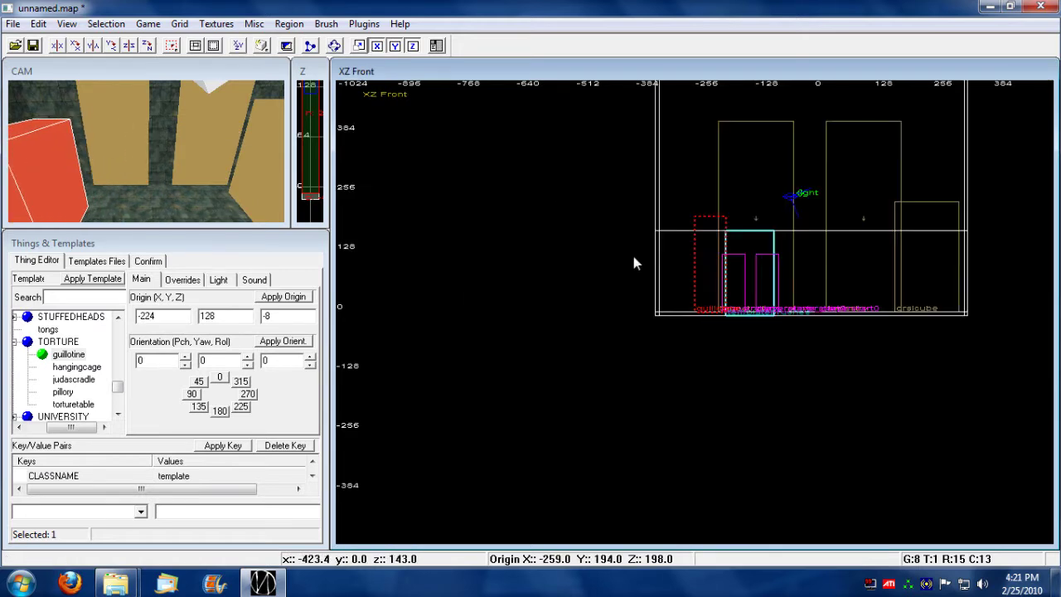
pyautogui.click(238, 46)
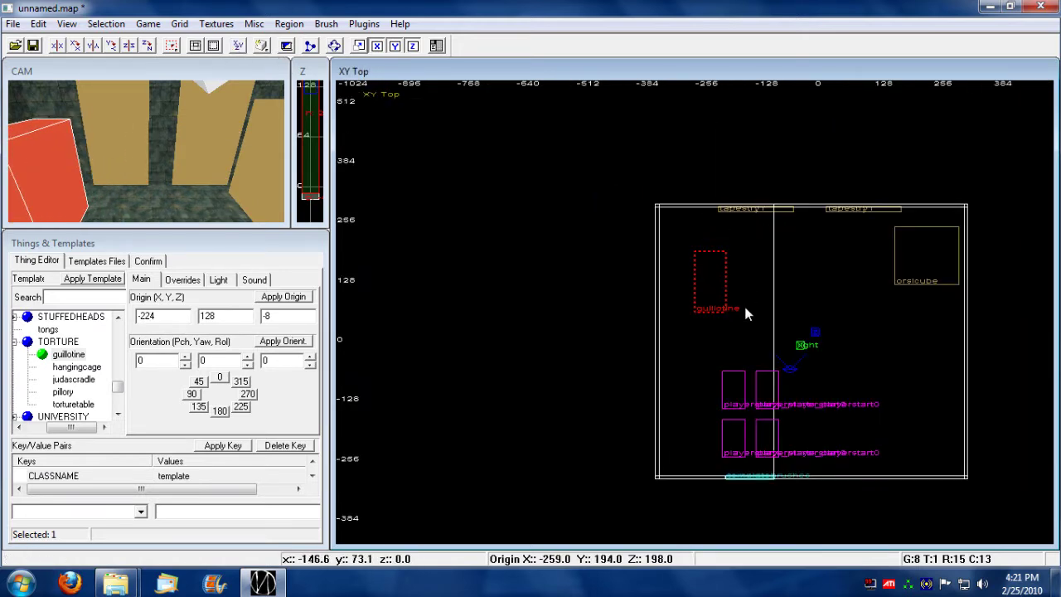
pyautogui.moveTo(715, 276); pyautogui.dragTo(700, 272)
pyautogui.press('Escape')
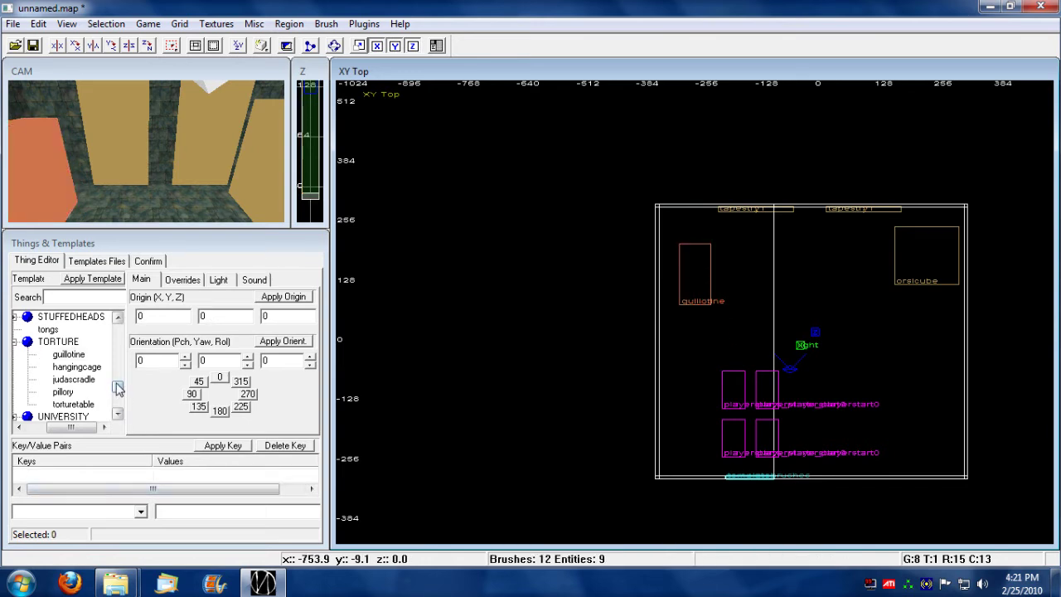
# Place a torture table in the room's lower-right corner.
pyautogui.click(75, 404)
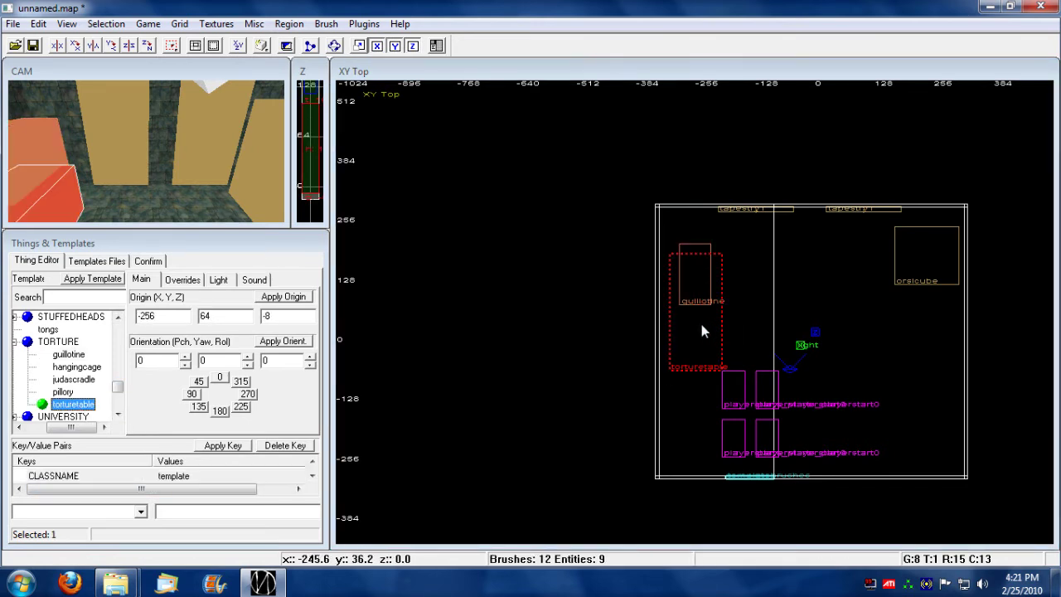
pyautogui.moveTo(701, 324)
pyautogui.mouseDown()
pyautogui.moveTo(891, 375)
pyautogui.moveTo(933, 439)
pyautogui.mouseUp()
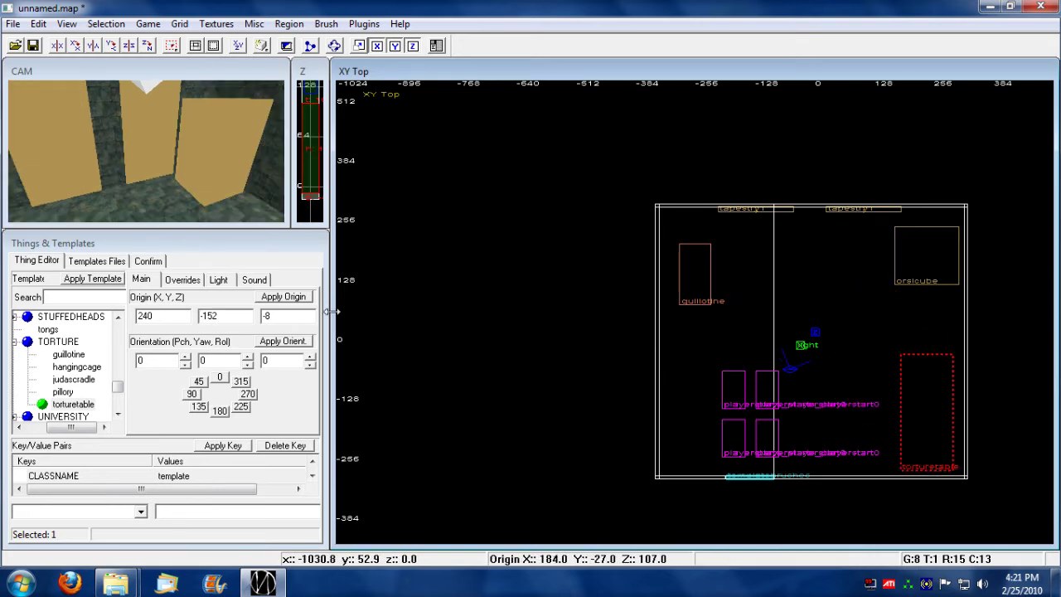
pyautogui.press('Down')
pyautogui.hotkey('ctrl', 'Tab')
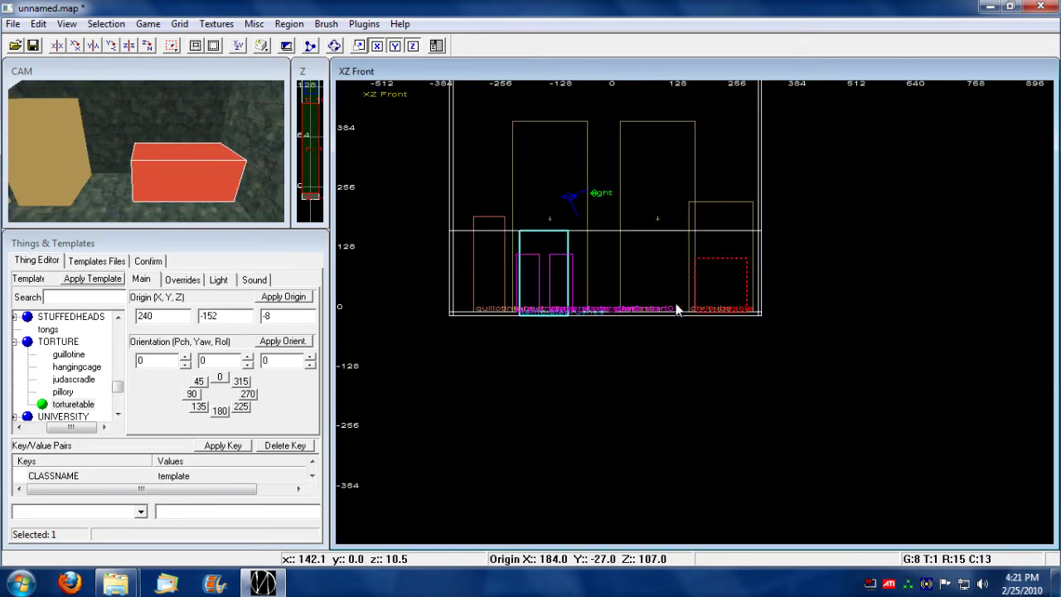
pyautogui.hotkey('ctrl', 'Tab')
pyautogui.hotkey('ctrl', 'Tab')
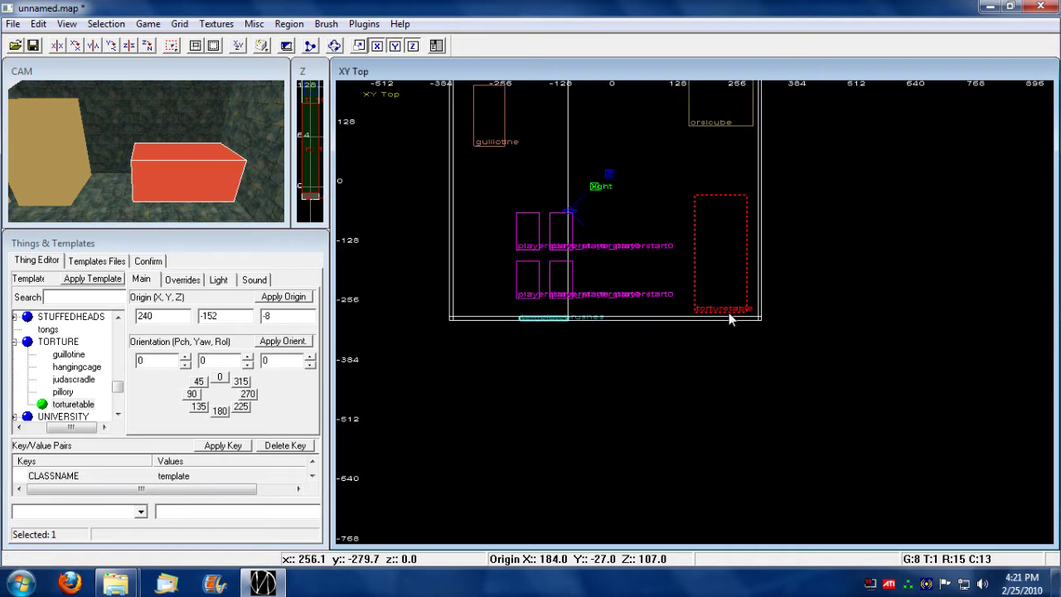
pyautogui.press('Escape')
# Fly the 3D camera around the furnished room to inspect it.
pyautogui.press('Left')
pyautogui.press('Left')
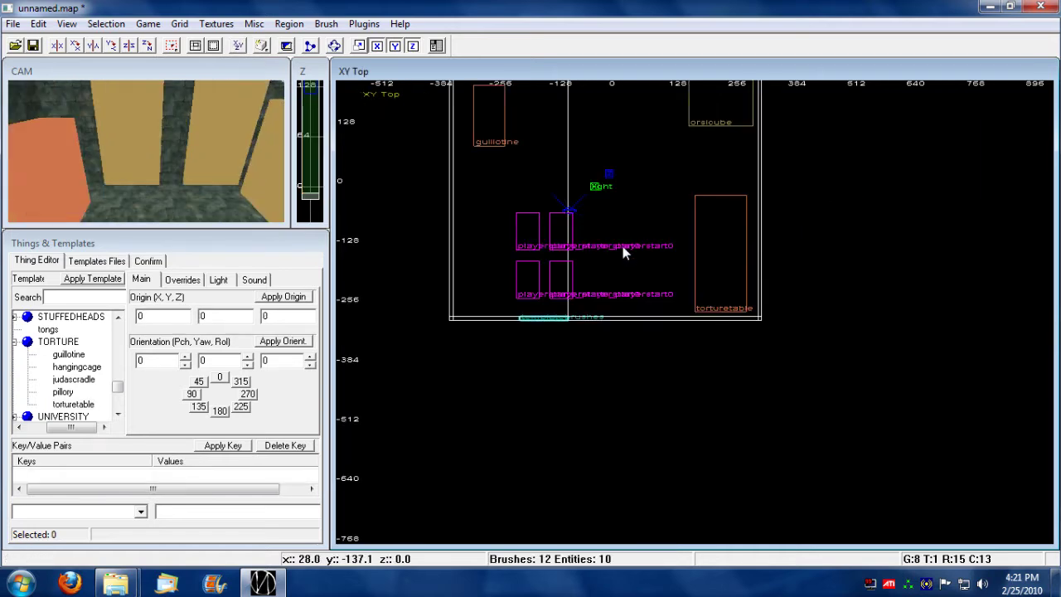
pyautogui.press('Left')
pyautogui.press('Left')
pyautogui.press('Left')
pyautogui.press('Left')
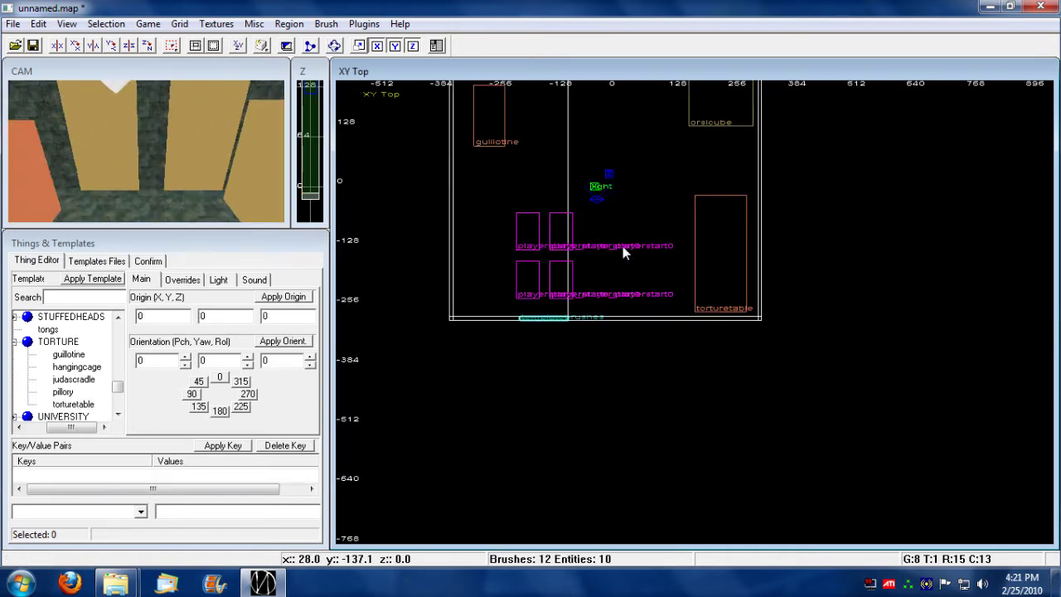
pyautogui.press('Down')
pyautogui.press('Down')
pyautogui.press('Down')
pyautogui.press('Left')
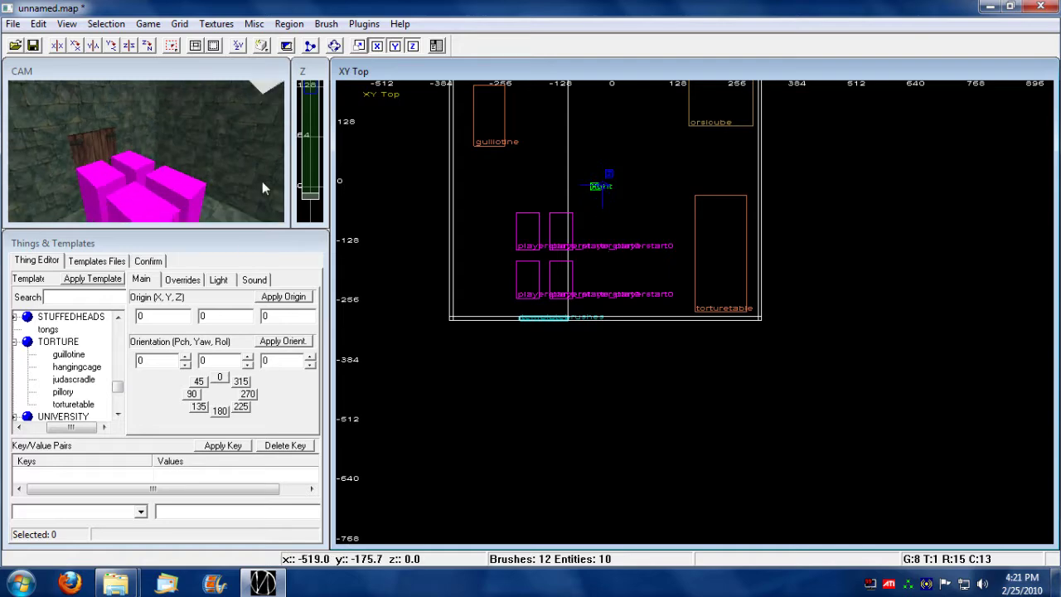
pyautogui.press('Left')
pyautogui.press('Up')
pyautogui.press('Left')
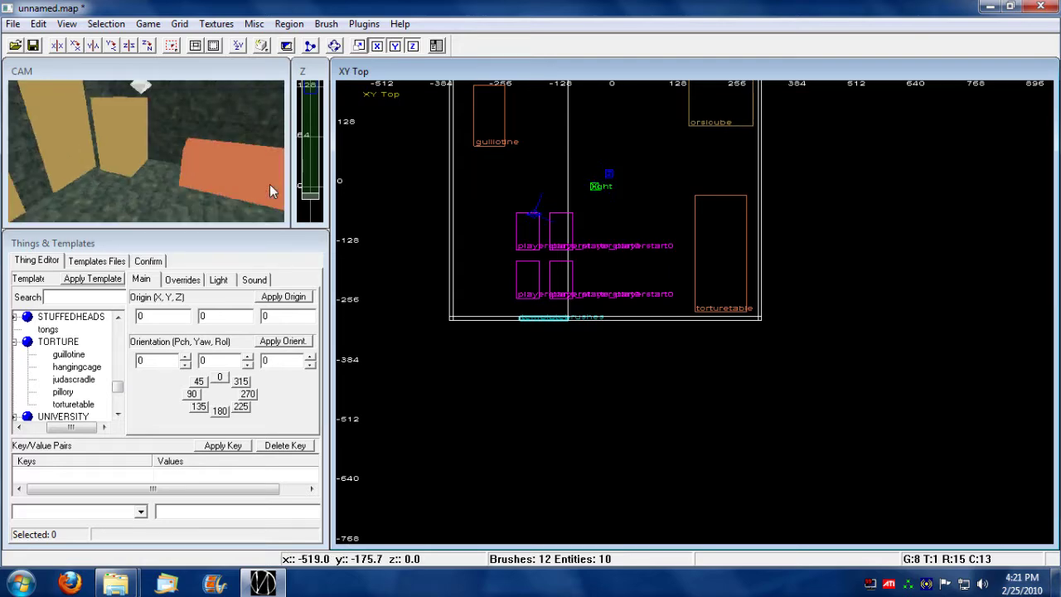
pyautogui.press('Up')
pyautogui.moveTo(819, 260); pyautogui.dragTo(586, 329, button='right')
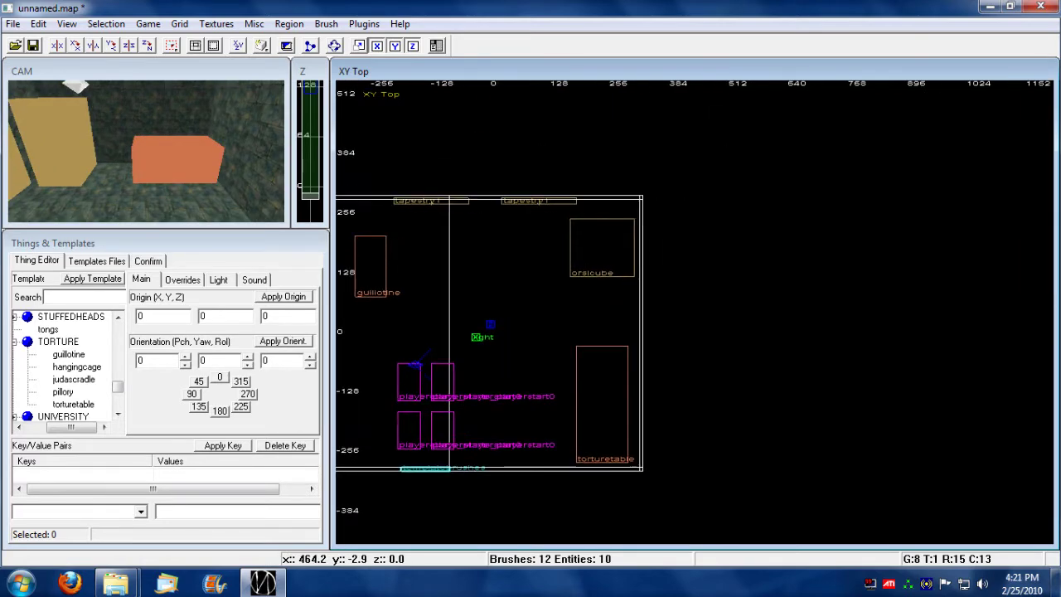
# Draw a new brush right of the torture house and raise its top to height 528.
pyautogui.moveTo(641, 189)
pyautogui.mouseDown()
pyautogui.moveTo(717, 249)
pyautogui.moveTo(1000, 404)
pyautogui.mouseUp()
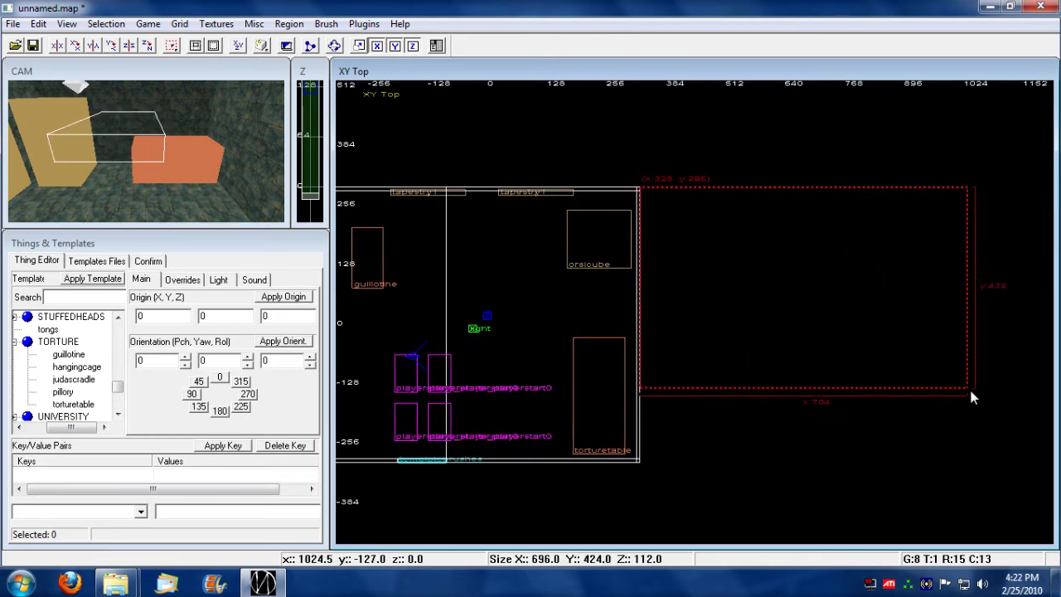
pyautogui.hotkey('ctrl', 'Tab')
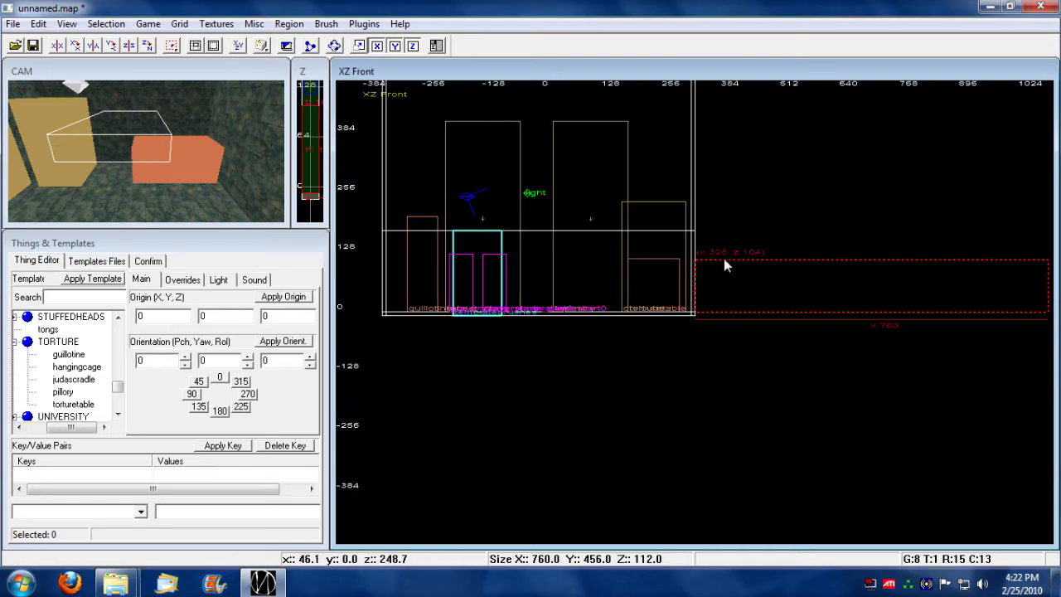
pyautogui.moveTo(708, 327); pyautogui.dragTo(689, 140)
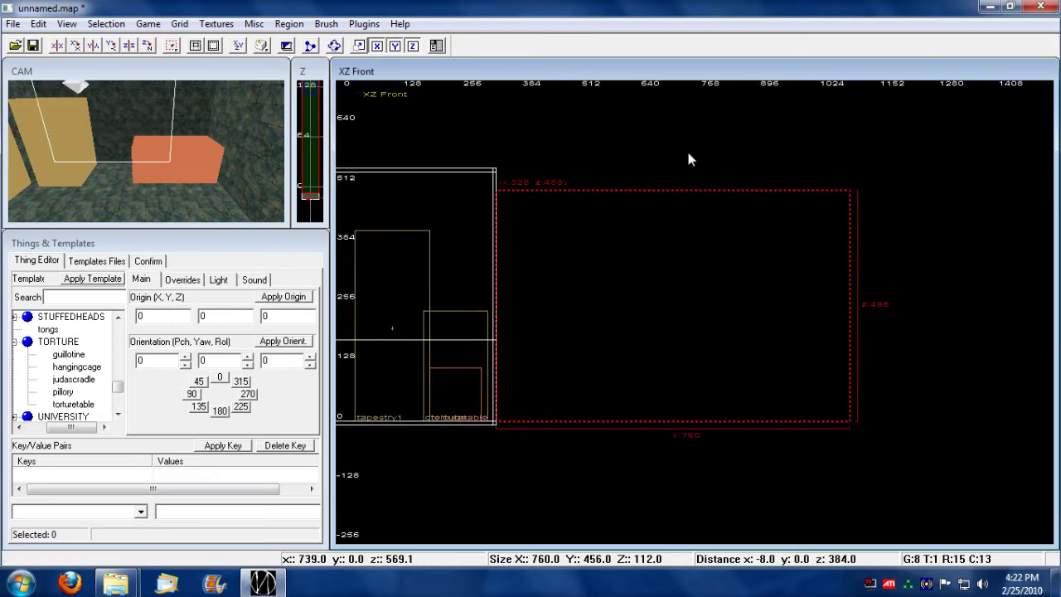
pyautogui.moveTo(667, 435); pyautogui.dragTo(650, 466)
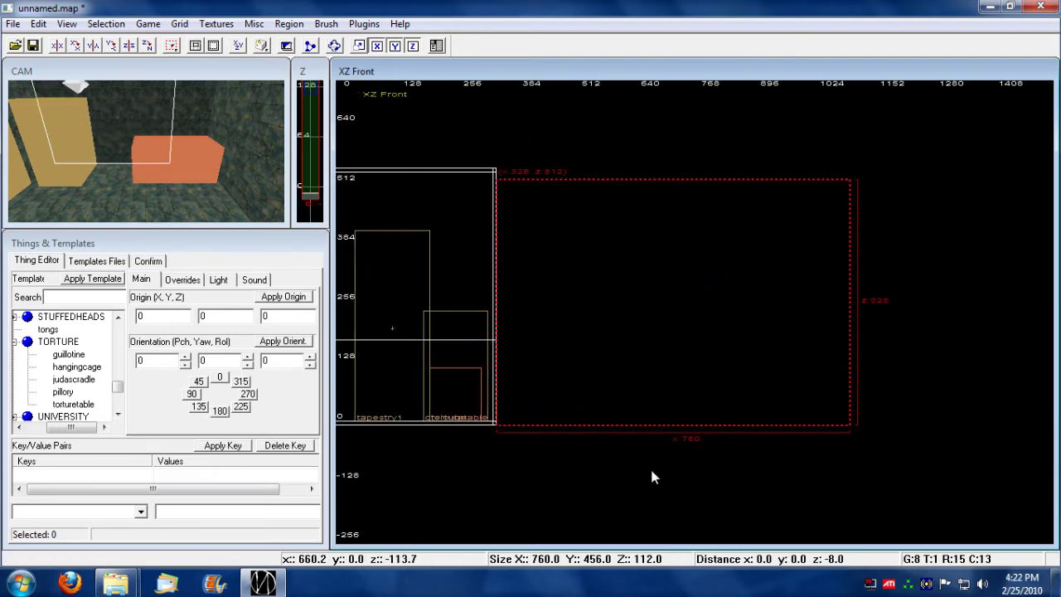
pyautogui.moveTo(610, 170); pyautogui.dragTo(611, 142)
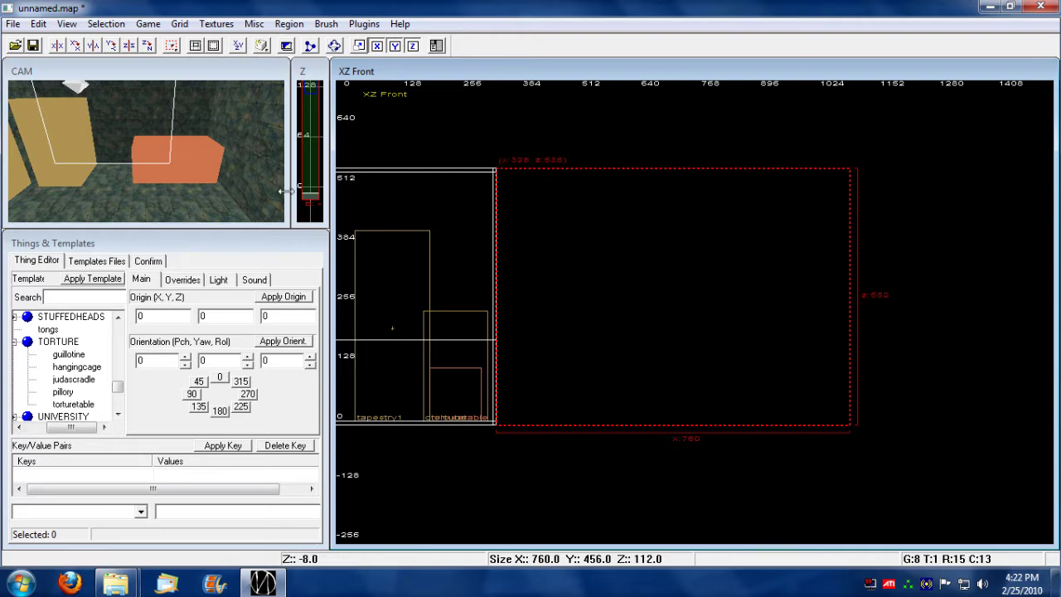
# Hollow the brush into a room and fly the 3D camera through it.
pyautogui.click(214, 47)
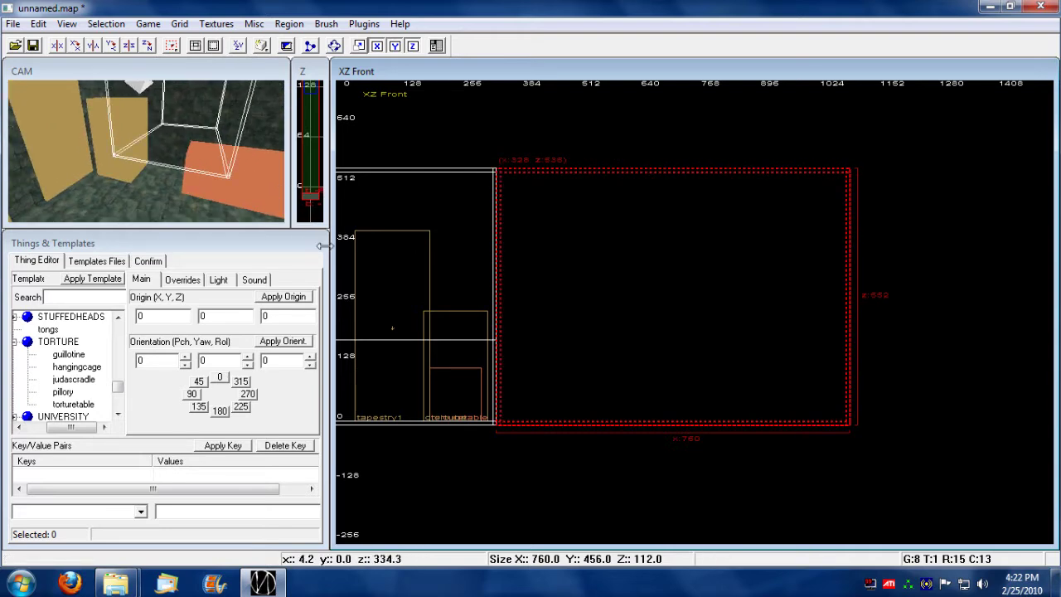
pyautogui.press('Up')
pyautogui.press('Up')
pyautogui.press('Up')
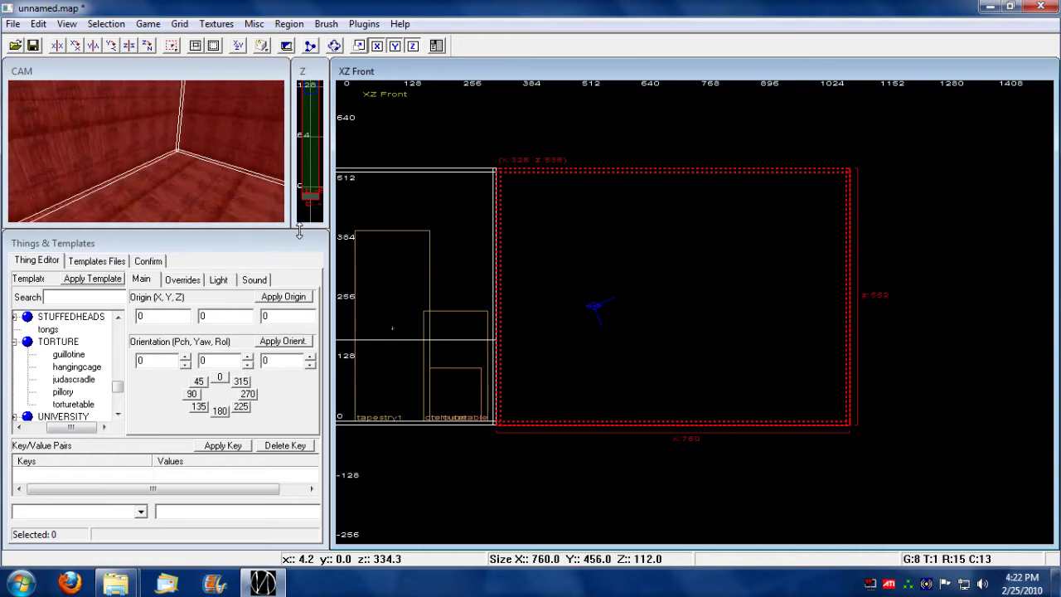
pyautogui.press('Left')
pyautogui.press('Left')
pyautogui.press('Left')
pyautogui.press('Up')
pyautogui.press('Up')
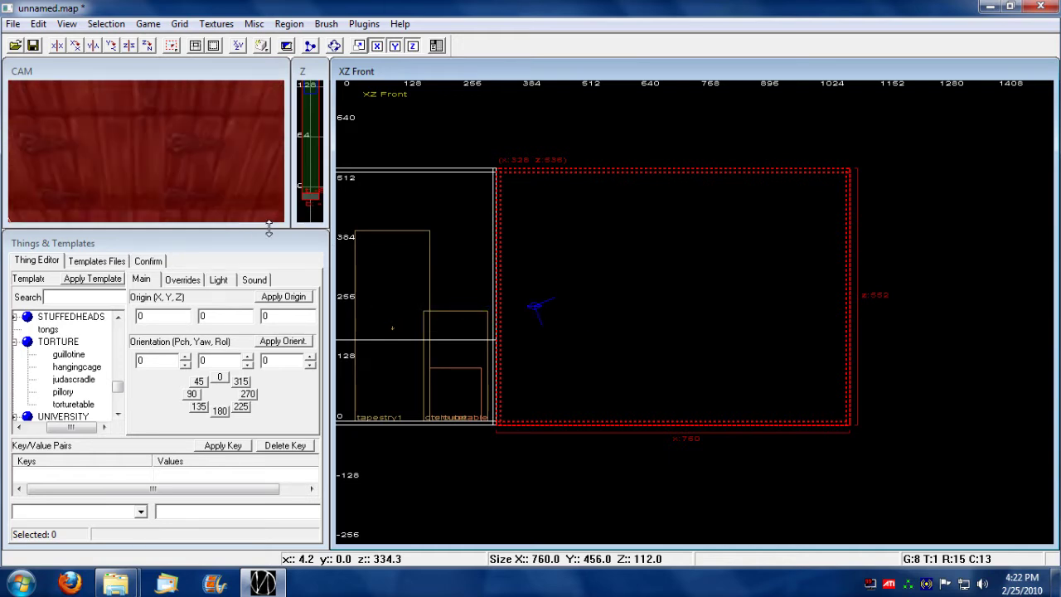
pyautogui.press('Up')
pyautogui.press('Up')
pyautogui.press('Up')
pyautogui.press('Down')
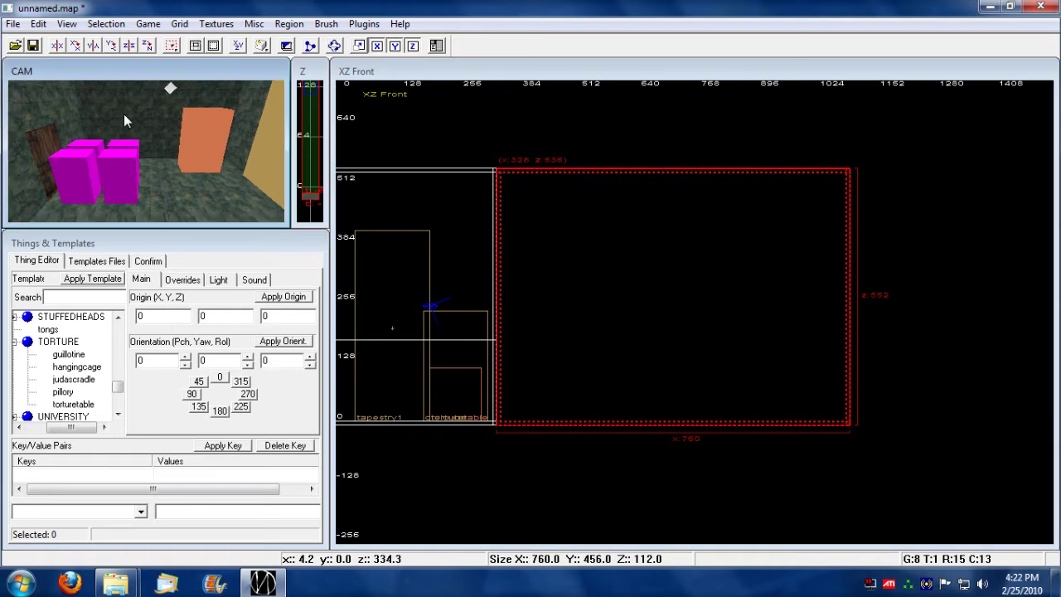
pyautogui.press('Down')
pyautogui.press('Down')
pyautogui.press('Down')
pyautogui.press('Down')
pyautogui.press('Down')
pyautogui.press('Escape')
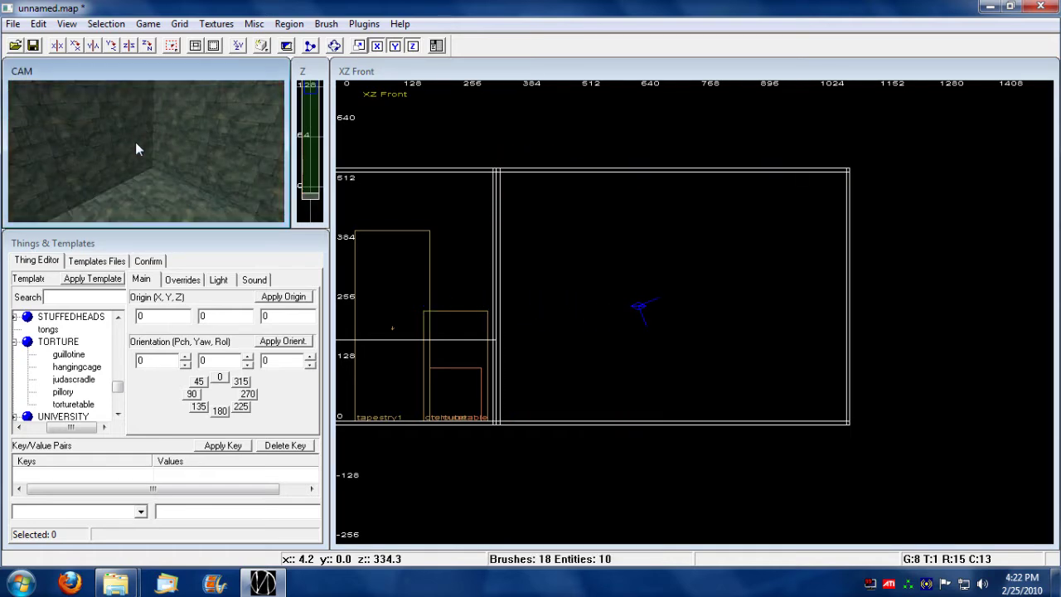
pyautogui.moveTo(136, 142); pyautogui.dragTo(165, 194)
# Select the new room's floor and shared wall in 3D, then clear the selection.
pyautogui.keyDown('shift'); pyautogui.click(173, 197); pyautogui.keyUp('shift')
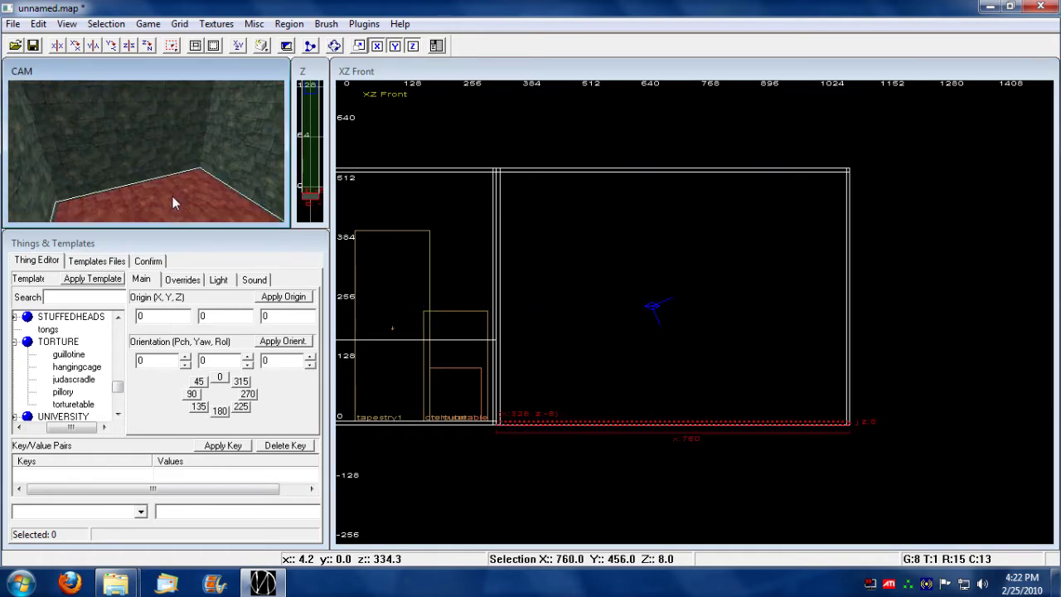
pyautogui.keyDown('shift'); pyautogui.click(174, 199); pyautogui.keyUp('shift')
pyautogui.keyDown('shift'); pyautogui.click(169, 191); pyautogui.keyUp('shift')
pyautogui.keyDown('shift'); pyautogui.click(155, 152); pyautogui.keyUp('shift')
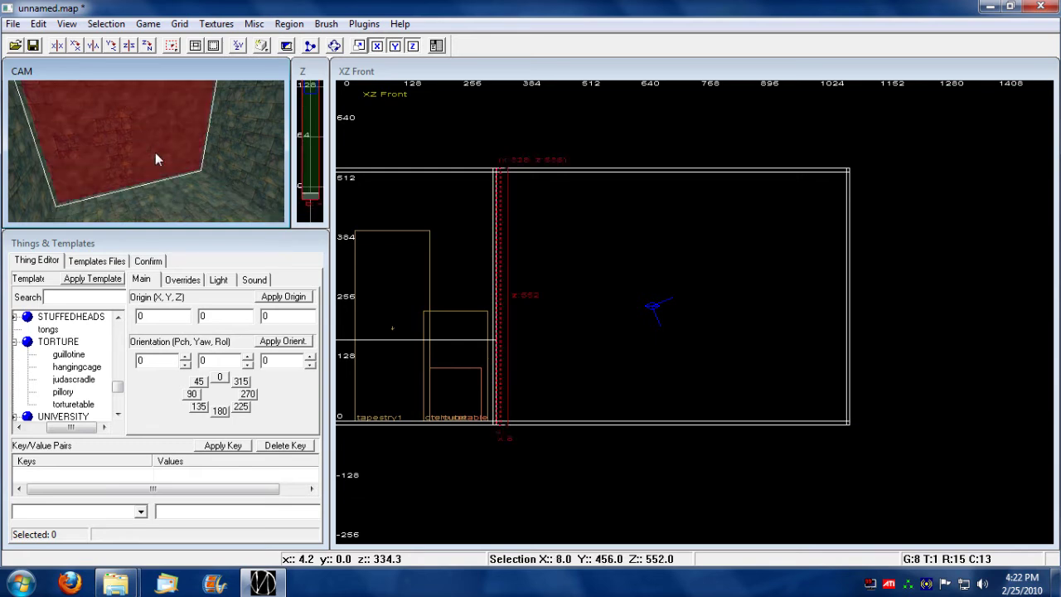
pyautogui.press('Escape')
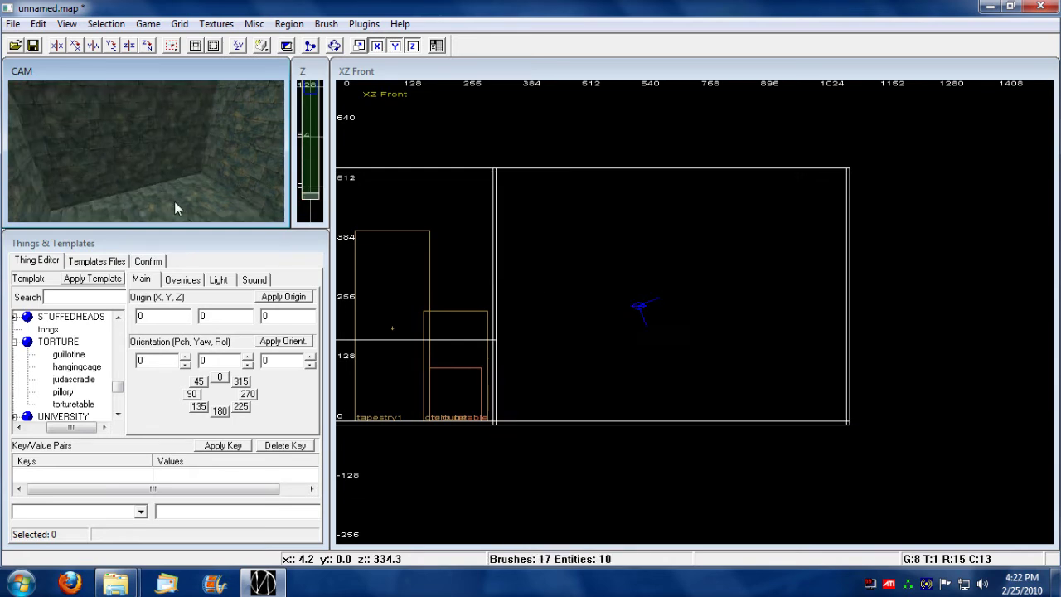
pyautogui.moveTo(173, 199); pyautogui.dragTo(273, 203, button='right')
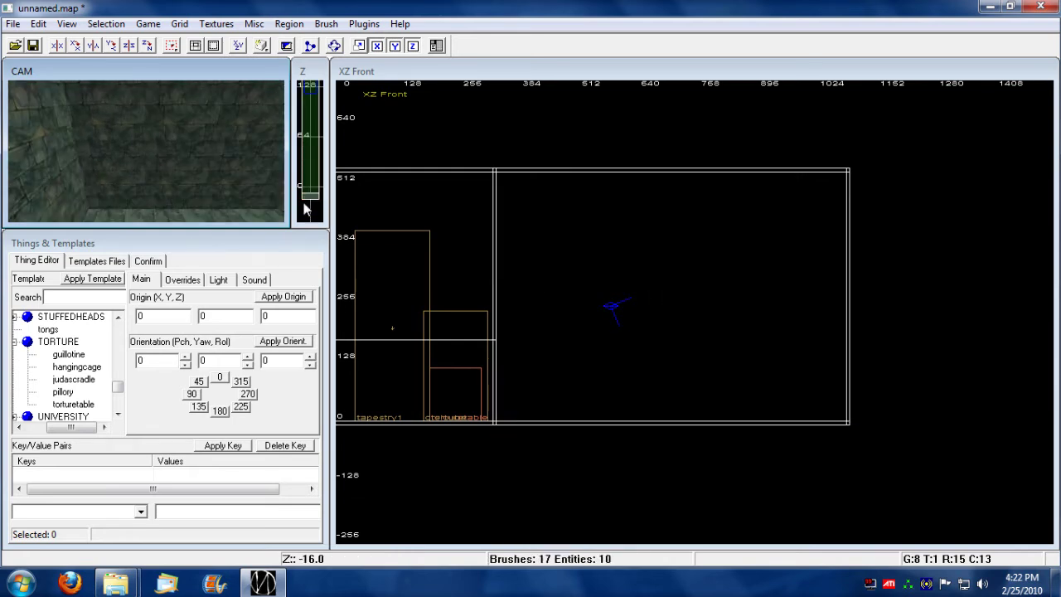
# Draw a thin door brush between the rooms and lower its top from z 264 to 208.
pyautogui.hotkey('ctrl', 'Tab')
pyautogui.hotkey('ctrl', 'Tab')
pyautogui.moveTo(728, 246); pyautogui.dragTo(703, 351, button='right')
pyautogui.moveTo(629, 302); pyautogui.dragTo(634, 358)
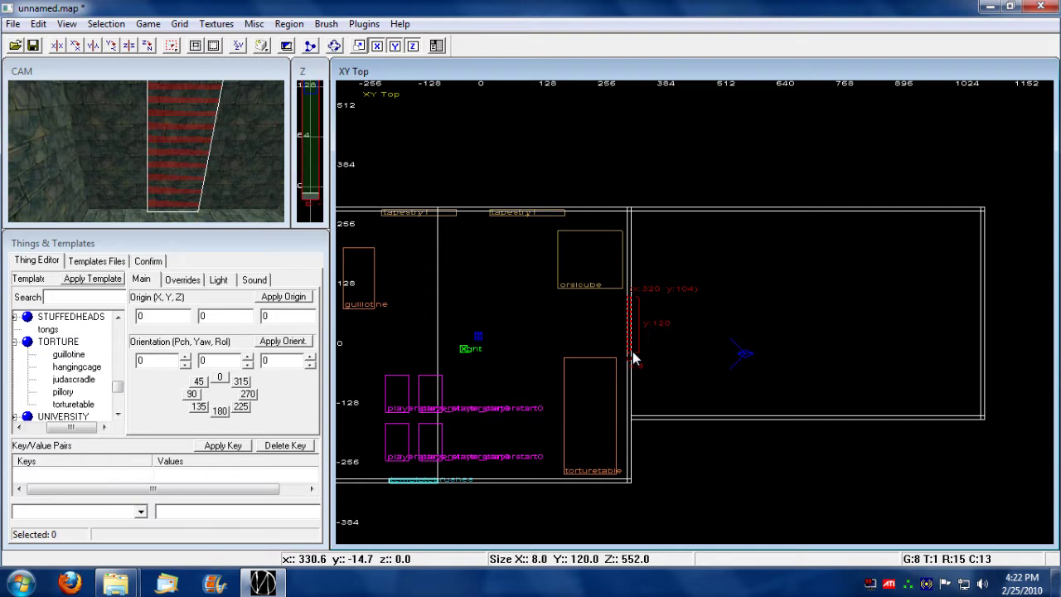
pyautogui.hotkey('ctrl', 'Tab')
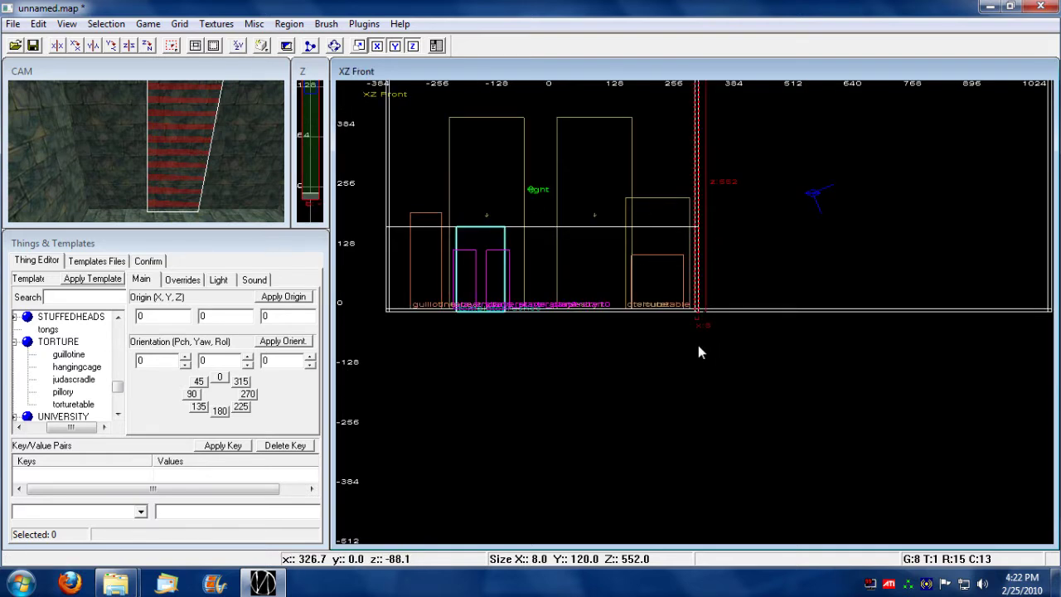
pyautogui.moveTo(698, 345)
pyautogui.mouseDown()
pyautogui.moveTo(694, 132)
pyautogui.moveTo(695, 240)
pyautogui.mouseUp()
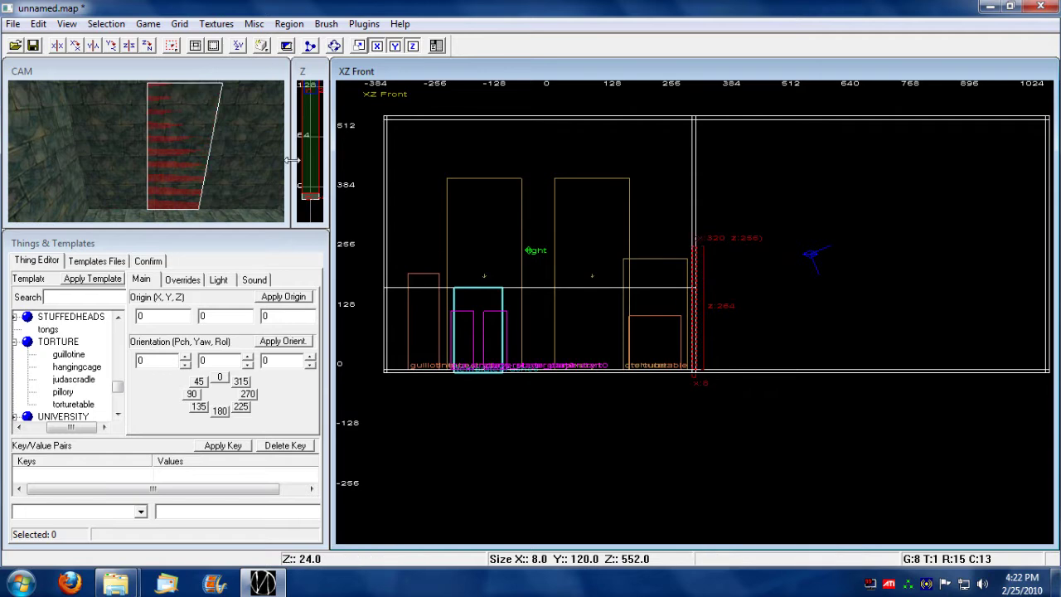
pyautogui.click(239, 49)
pyautogui.moveTo(702, 158); pyautogui.dragTo(701, 199)
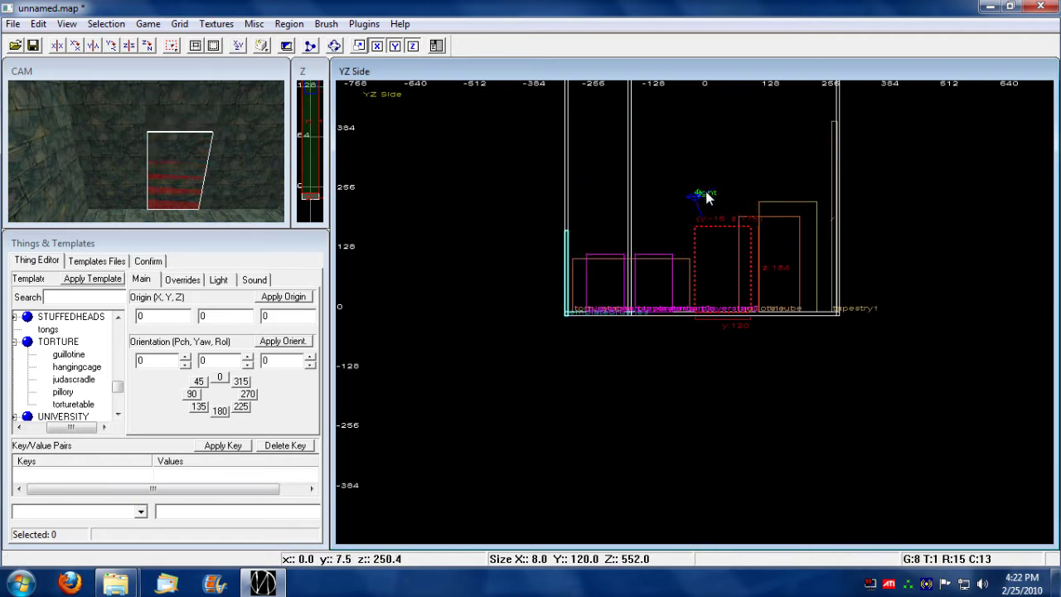
pyautogui.click(238, 47)
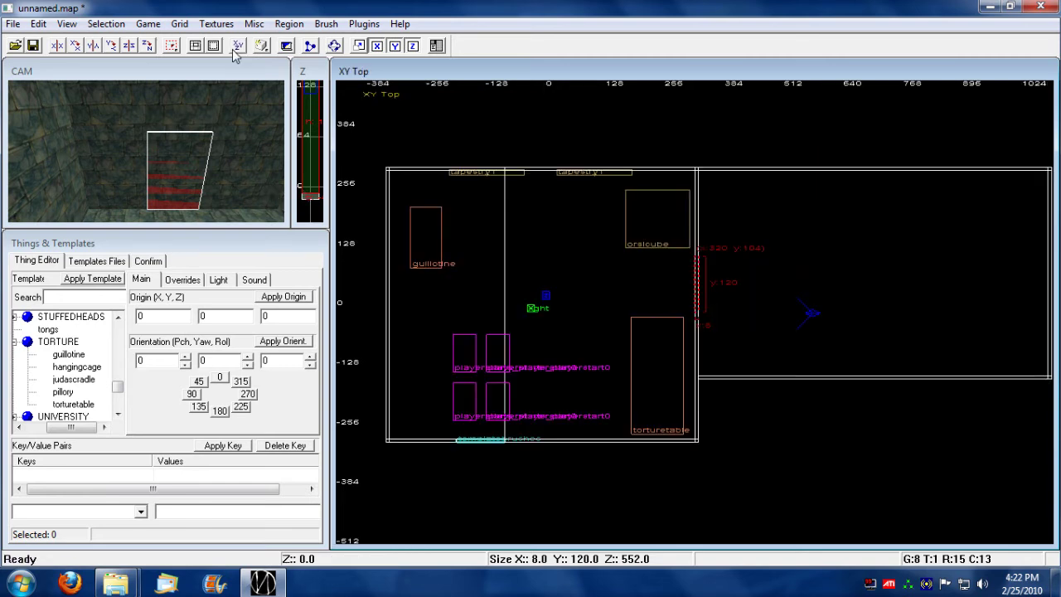
# Apply the prague/door1_1_p wooden texture to the door brush and face it in 3D.
pyautogui.press('t')
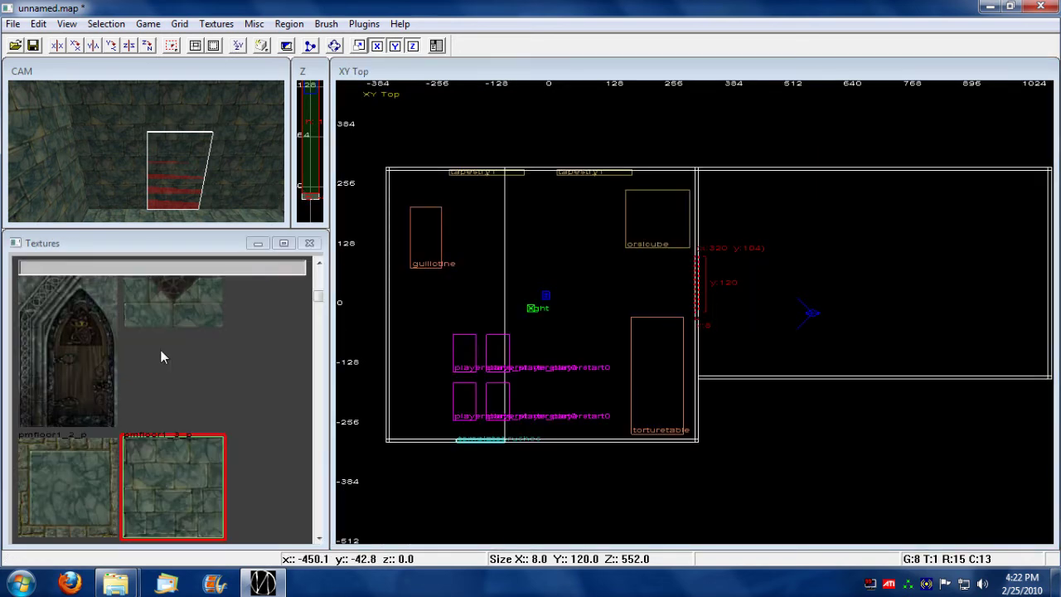
pyautogui.scroll(-3, 320, 297)
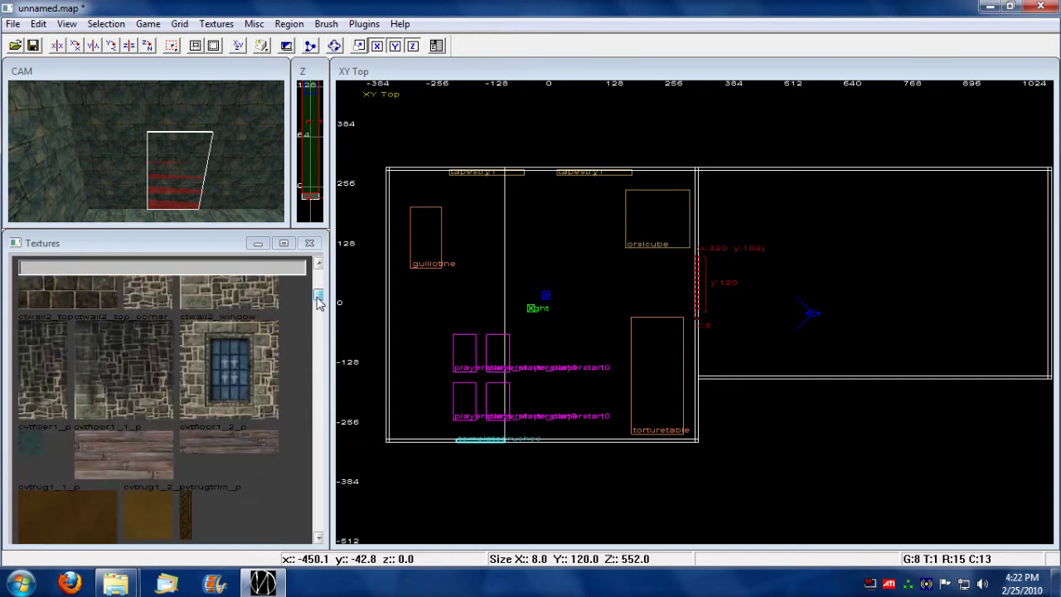
pyautogui.scroll(-3, 319, 302)
pyautogui.click(150, 412)
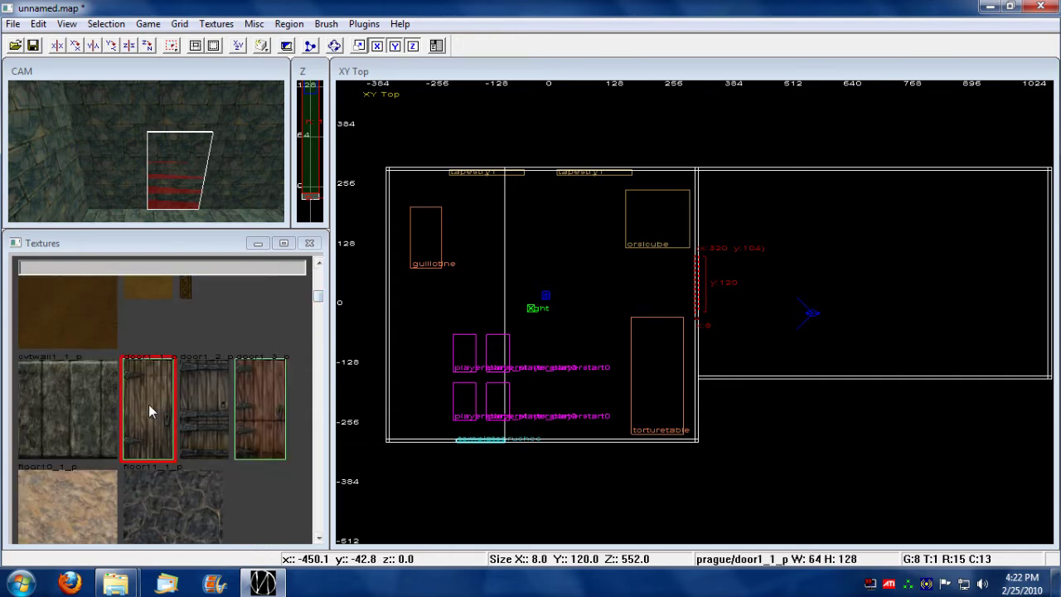
pyautogui.click(199, 49)
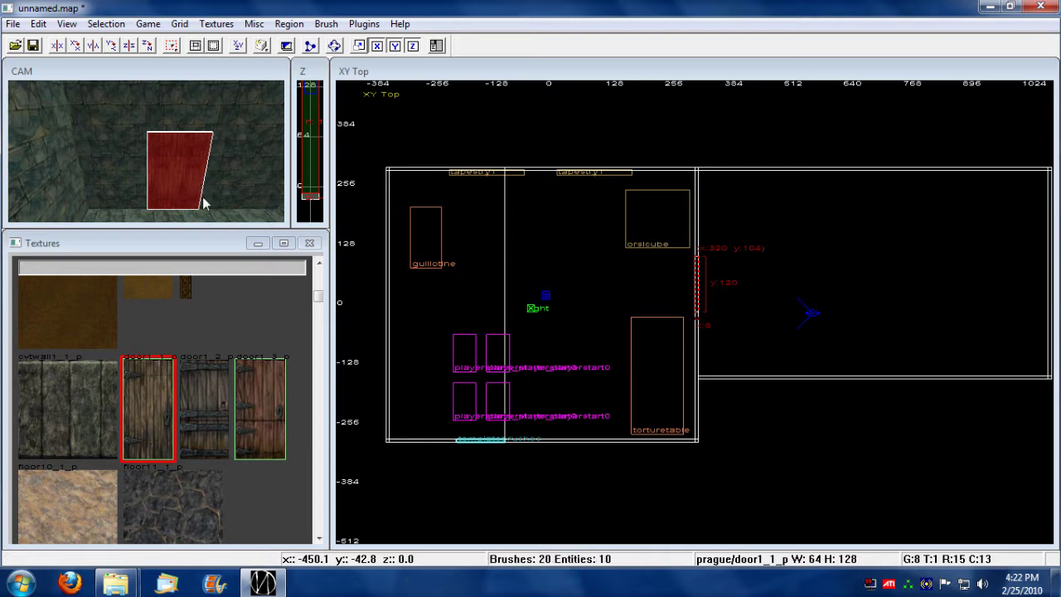
pyautogui.moveTo(205, 203); pyautogui.dragTo(180, 190, button='right')
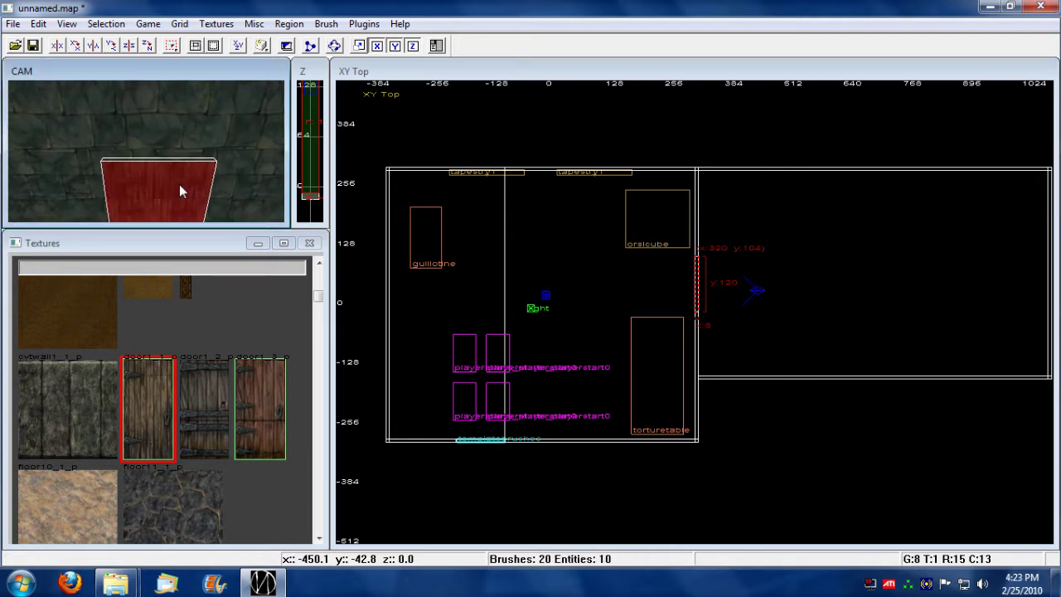
pyautogui.moveTo(181, 191); pyautogui.dragTo(174, 175, button='right')
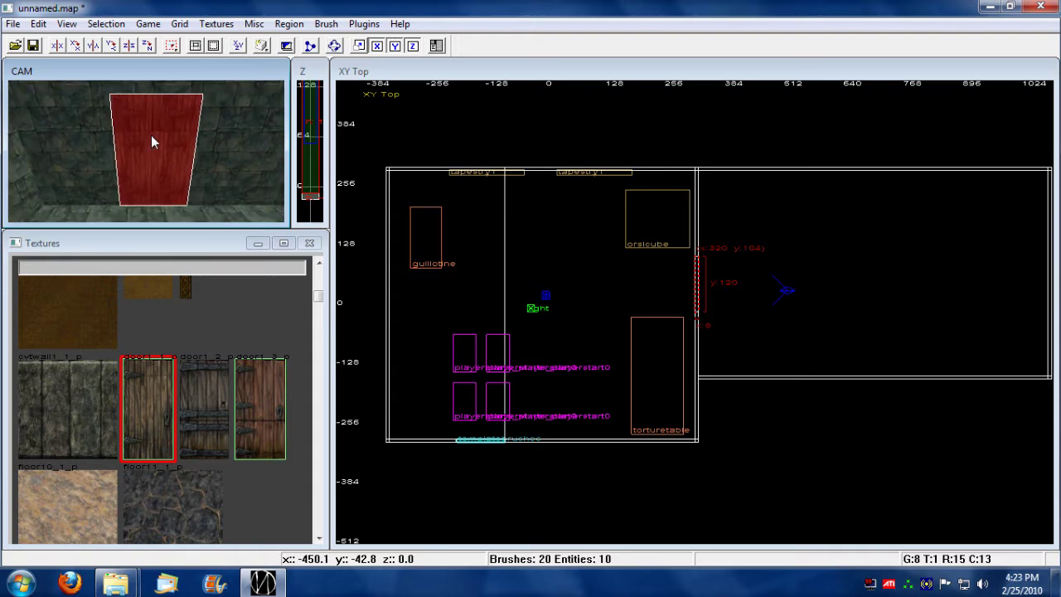
pyautogui.press('s')
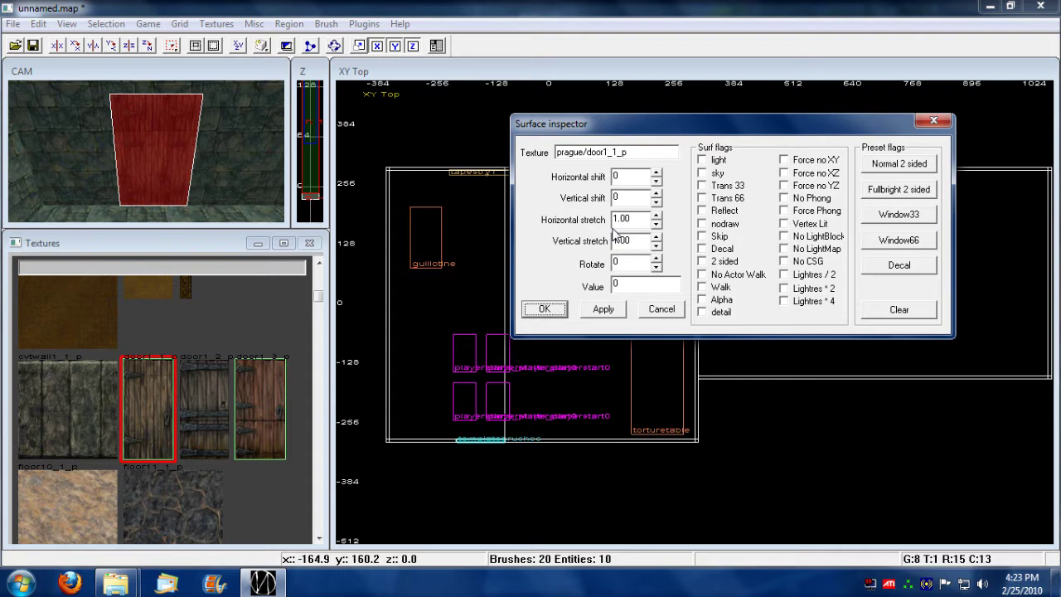
# Stretch the door texture to 1.50 by 1.40 with a horizontal shift of -8.
pyautogui.click(656, 237)
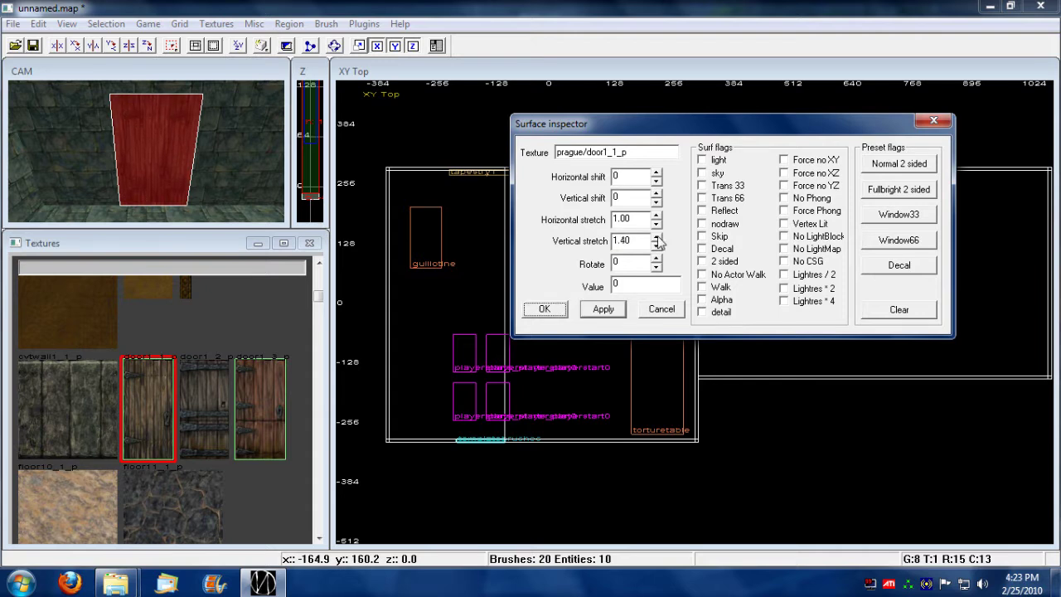
pyautogui.click(657, 217)
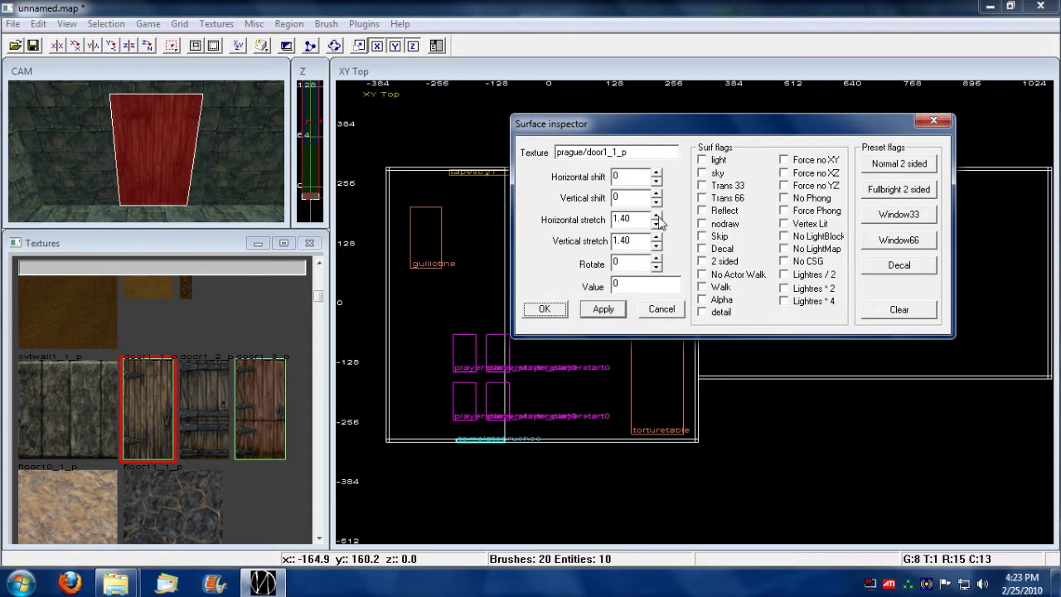
pyautogui.click(656, 216)
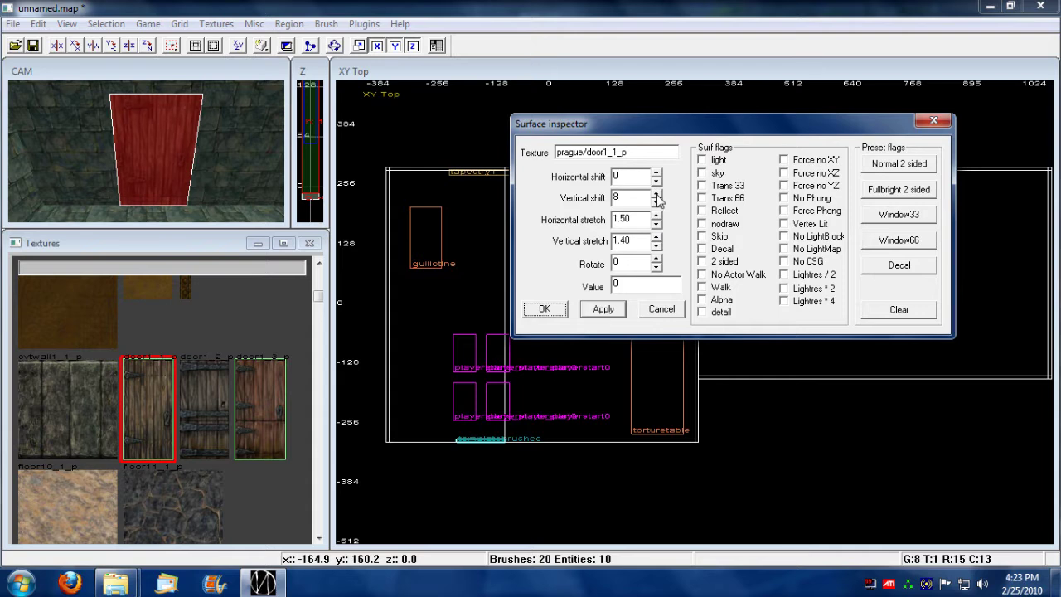
pyautogui.click(656, 181)
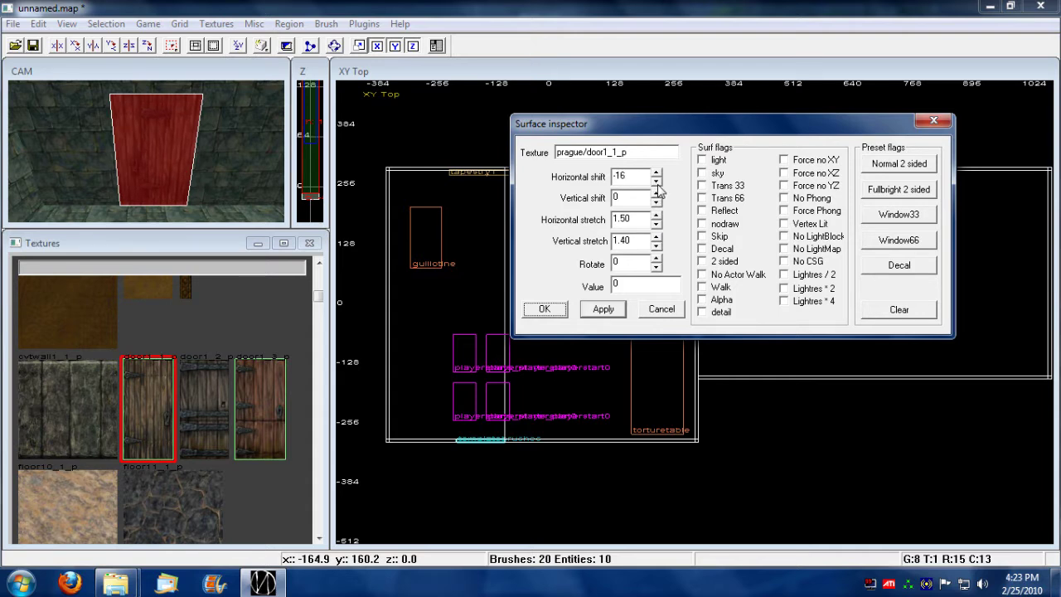
pyautogui.click(657, 181)
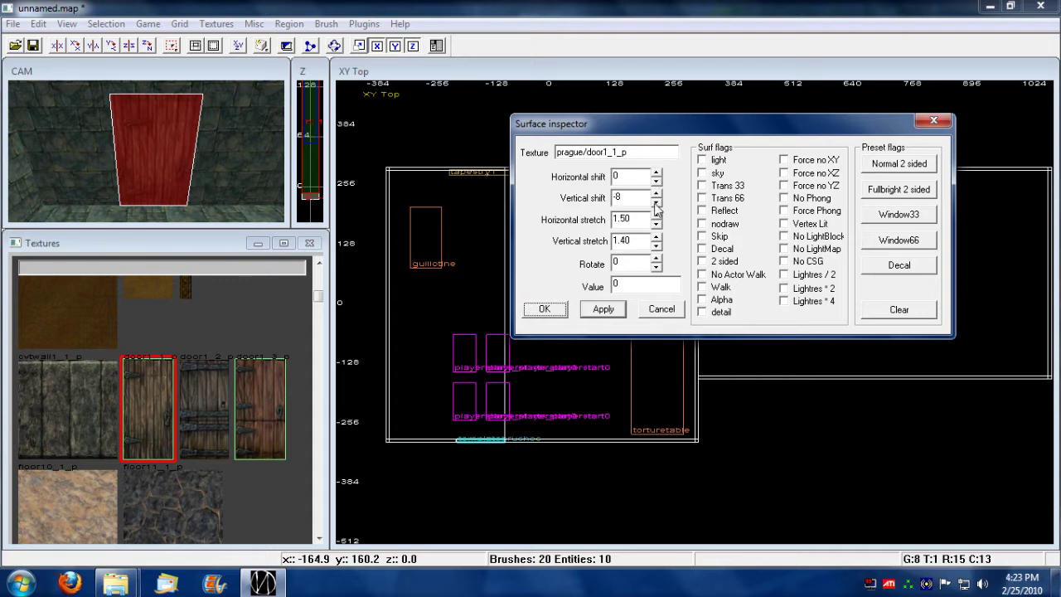
pyautogui.click(656, 193)
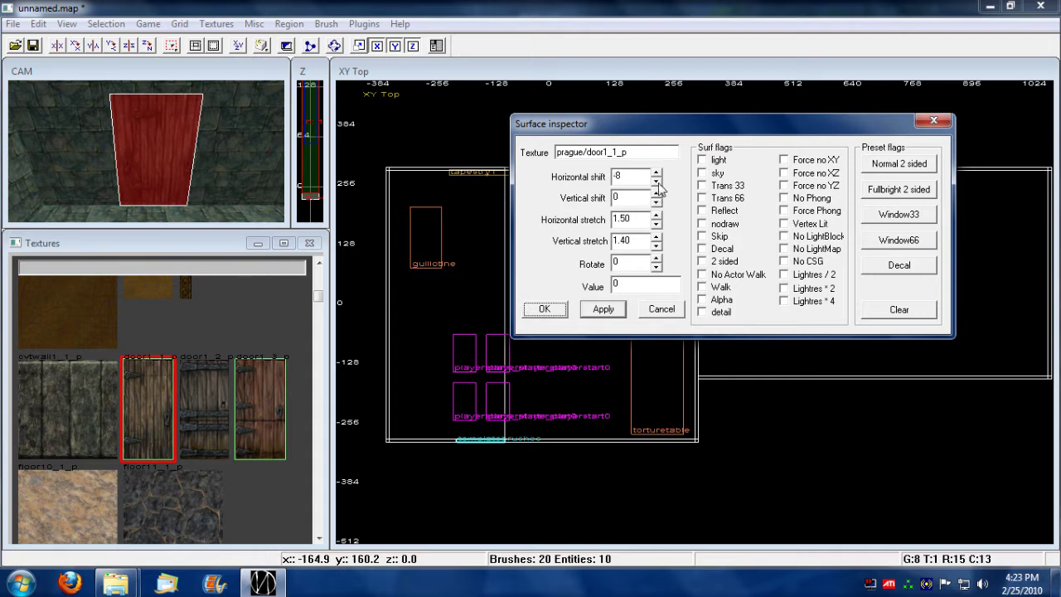
pyautogui.click(542, 309)
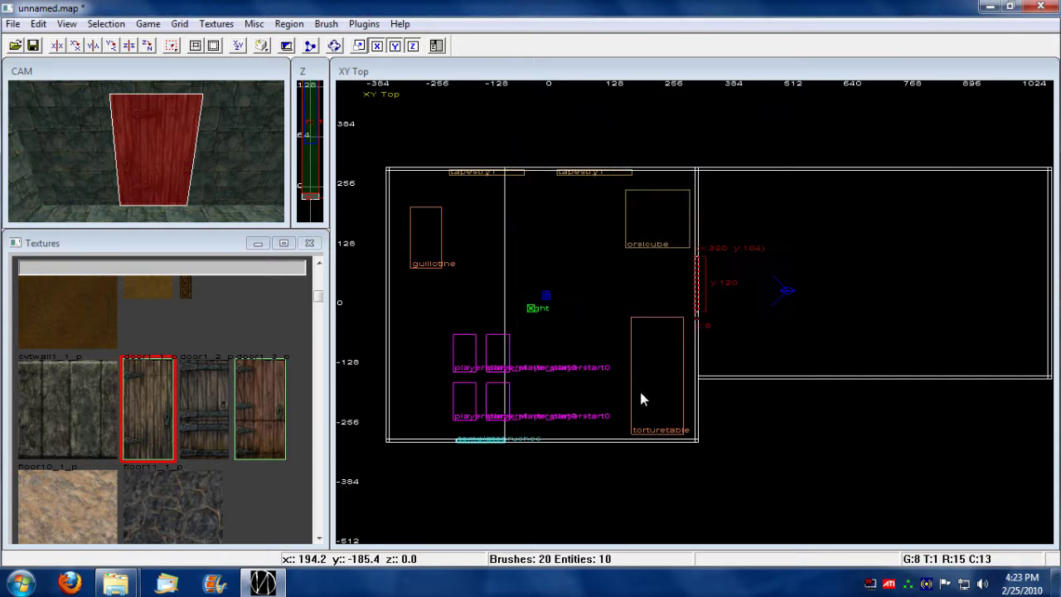
pyautogui.rightClick(624, 280)
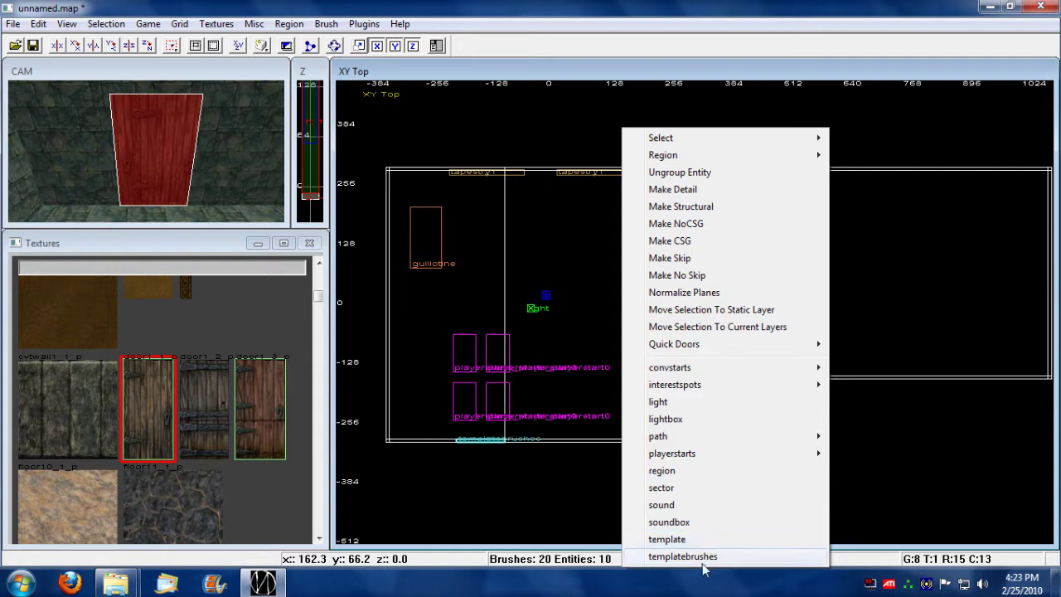
# Convert the door brush into a templatebrushes entity.
pyautogui.click(703, 559)
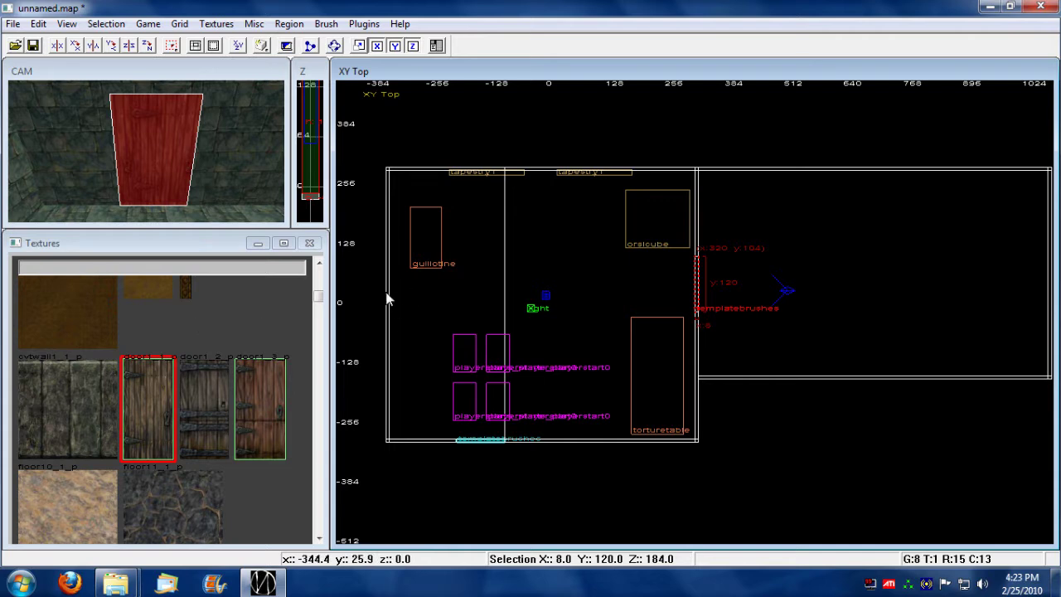
pyautogui.press('n')
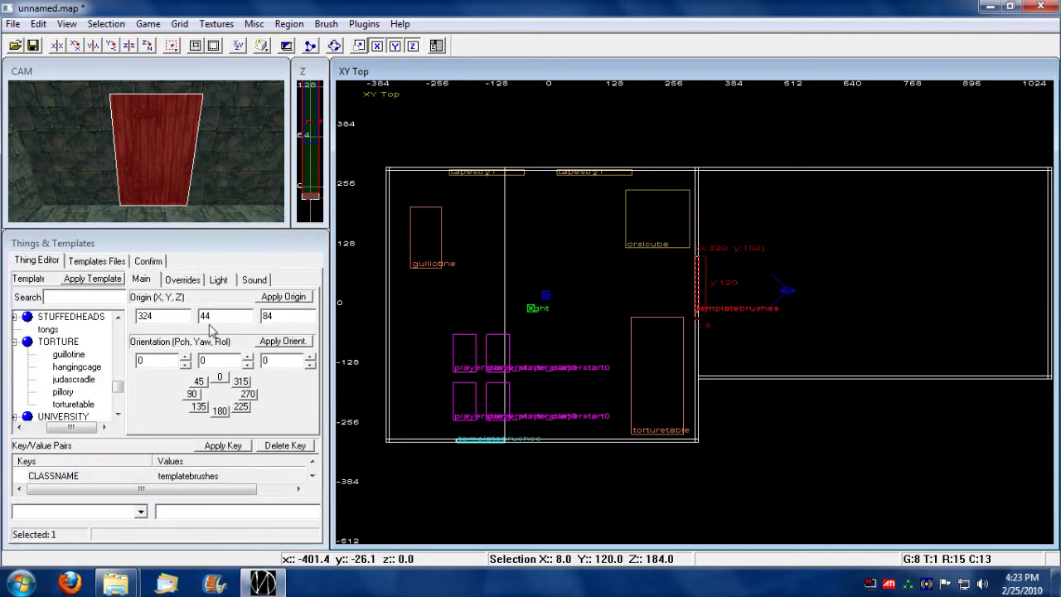
# Collapse the TORTURE group and expand Miscellaneous > DOORS in the template tree.
pyautogui.click(17, 342)
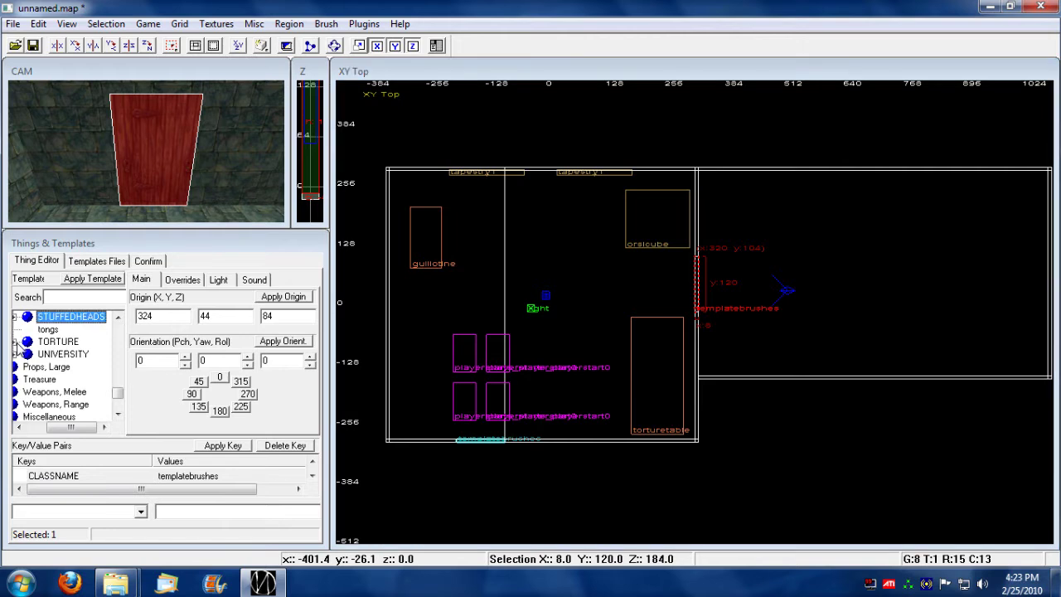
pyautogui.click(18, 427)
pyautogui.scroll(3, 100, 382)
pyautogui.scroll(3, 91, 373)
pyautogui.scroll(3, 83, 365)
pyautogui.scroll(3, 76, 354)
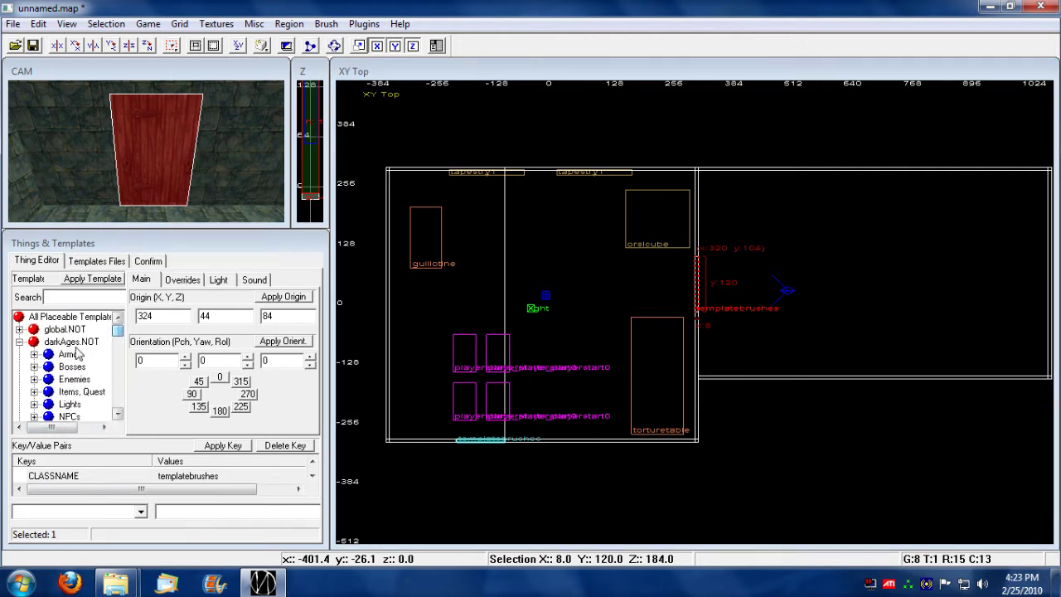
pyautogui.click(19, 341)
pyautogui.moveTo(119, 334); pyautogui.dragTo(118, 383)
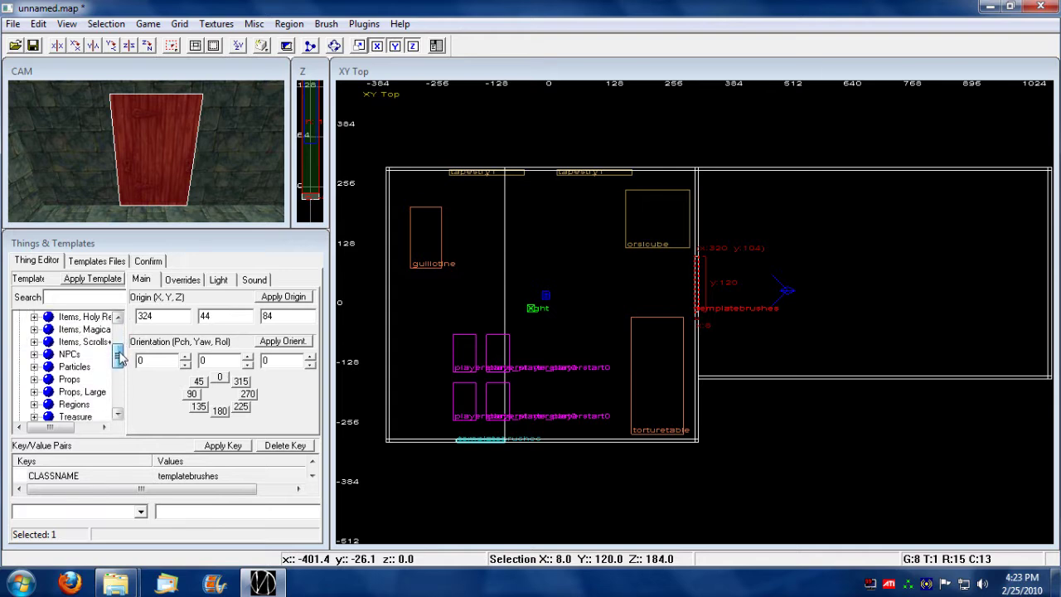
pyautogui.click(34, 366)
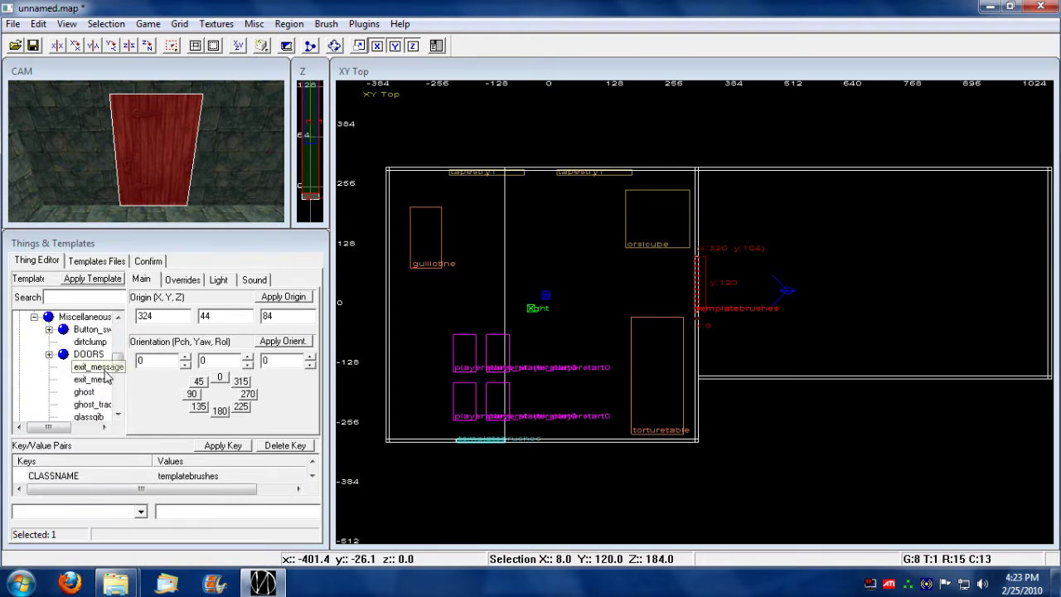
pyautogui.moveTo(119, 365); pyautogui.dragTo(123, 361)
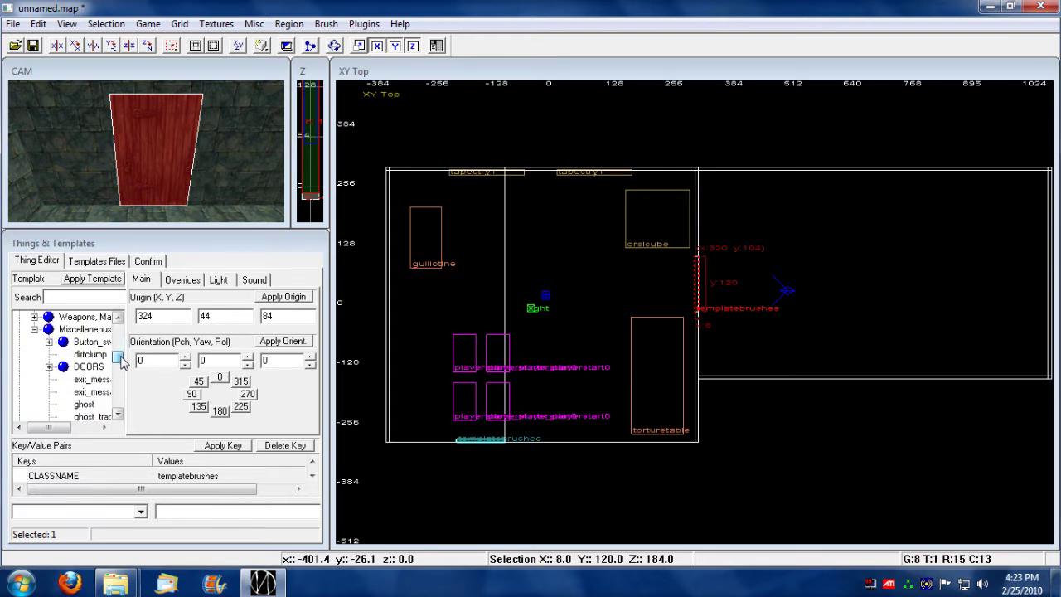
pyautogui.click(49, 366)
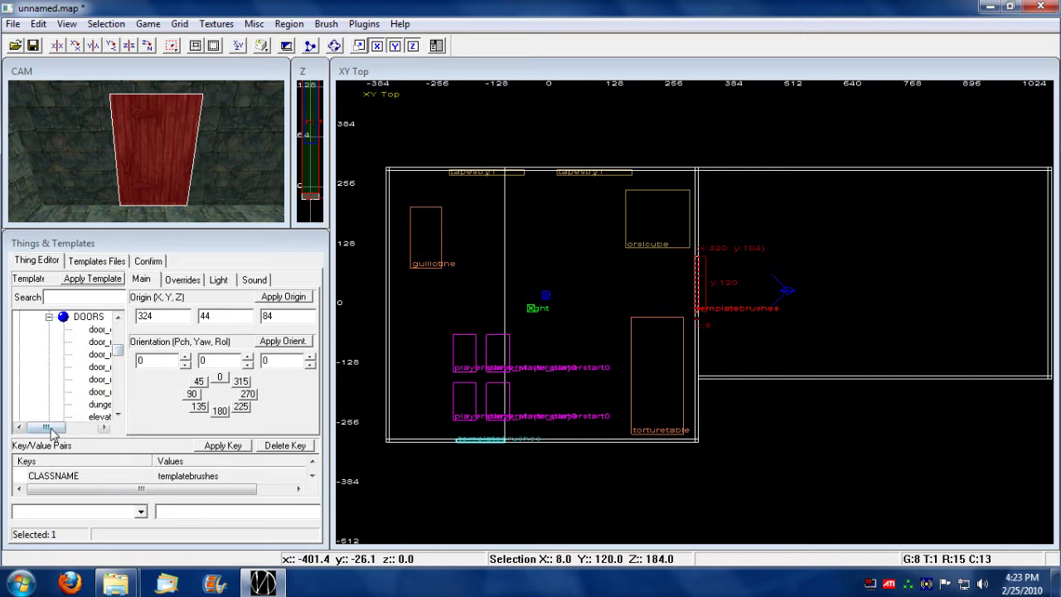
pyautogui.moveTo(52, 428); pyautogui.dragTo(79, 432)
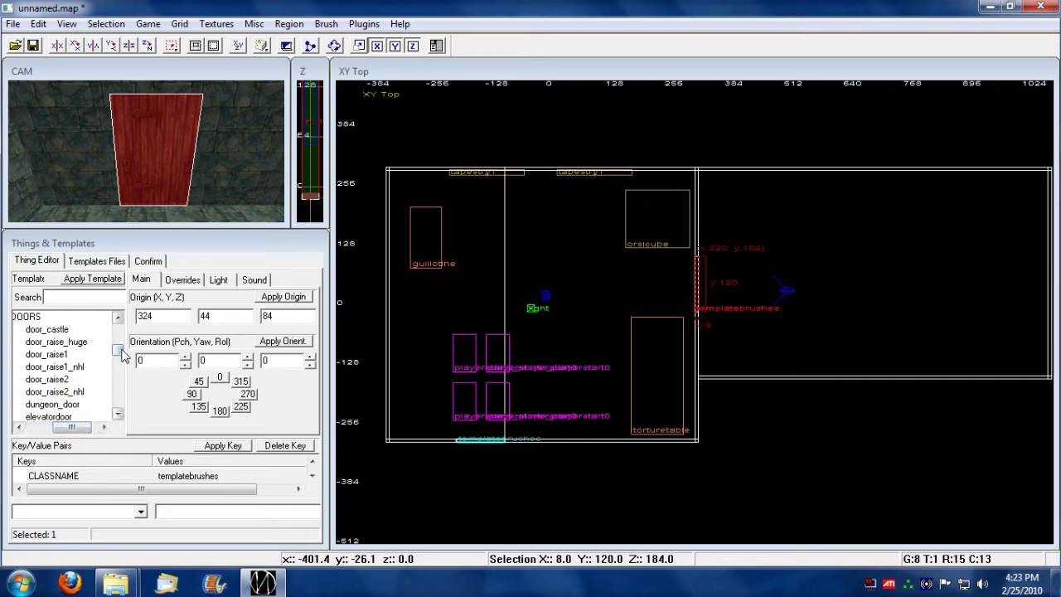
pyautogui.moveTo(119, 350); pyautogui.dragTo(121, 356)
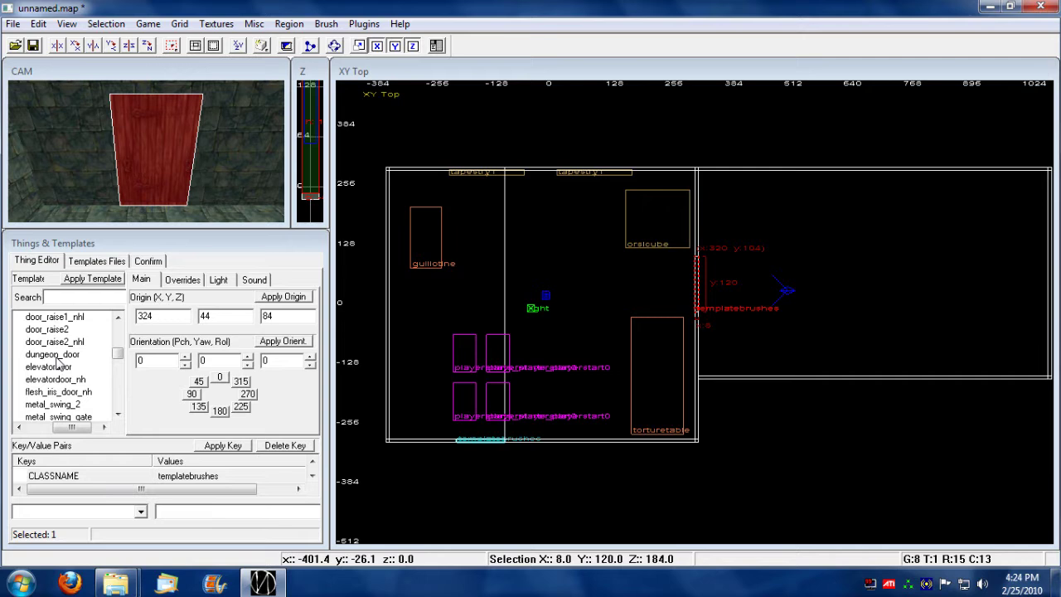
# Apply the dungeon_door template to the door entity and open its Overrides.
pyautogui.click(56, 355)
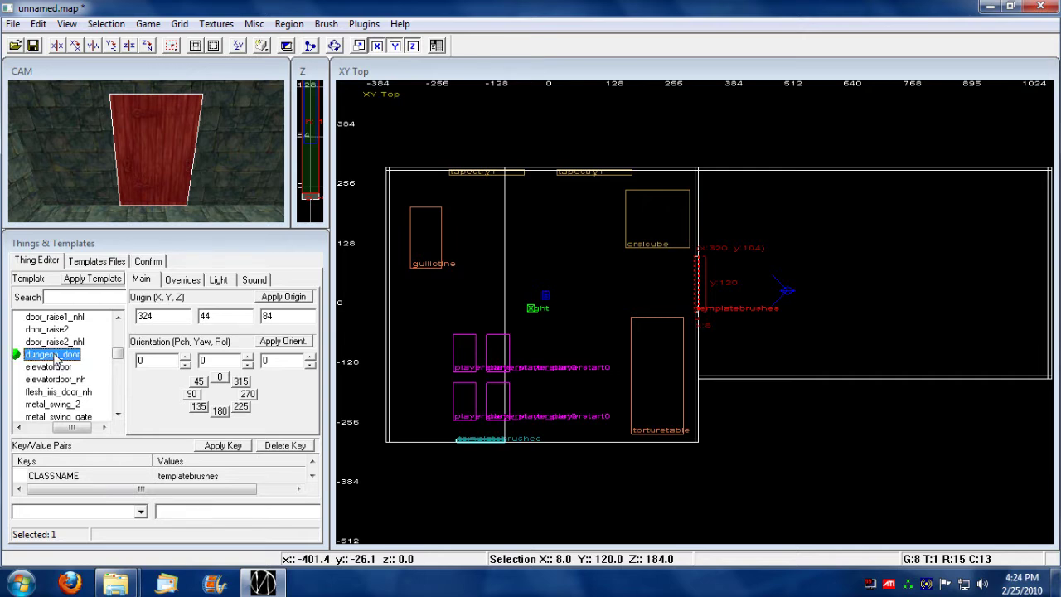
pyautogui.click(92, 278)
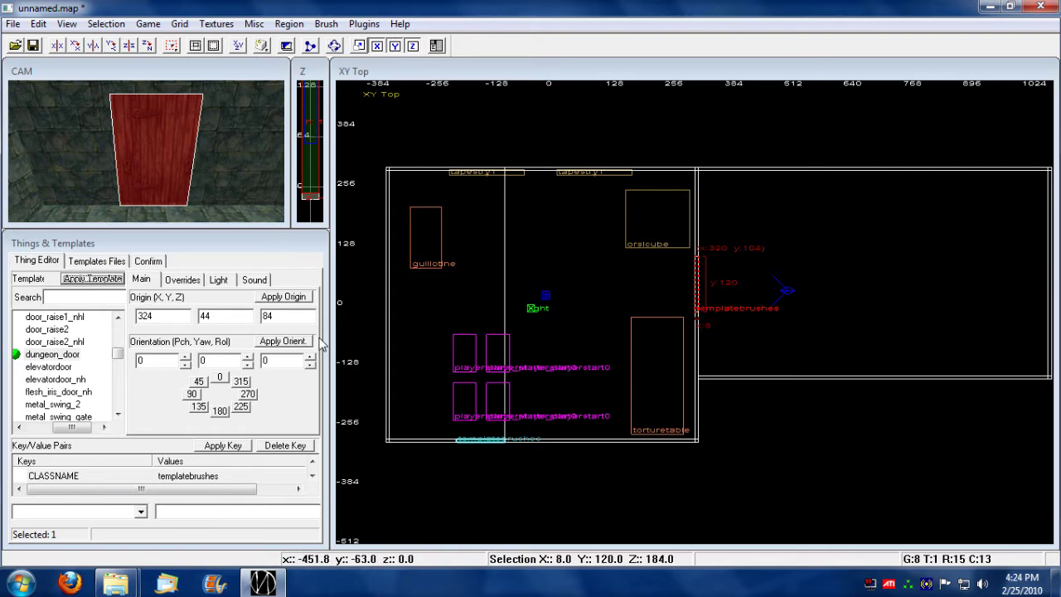
pyautogui.click(184, 280)
pyautogui.click(204, 298)
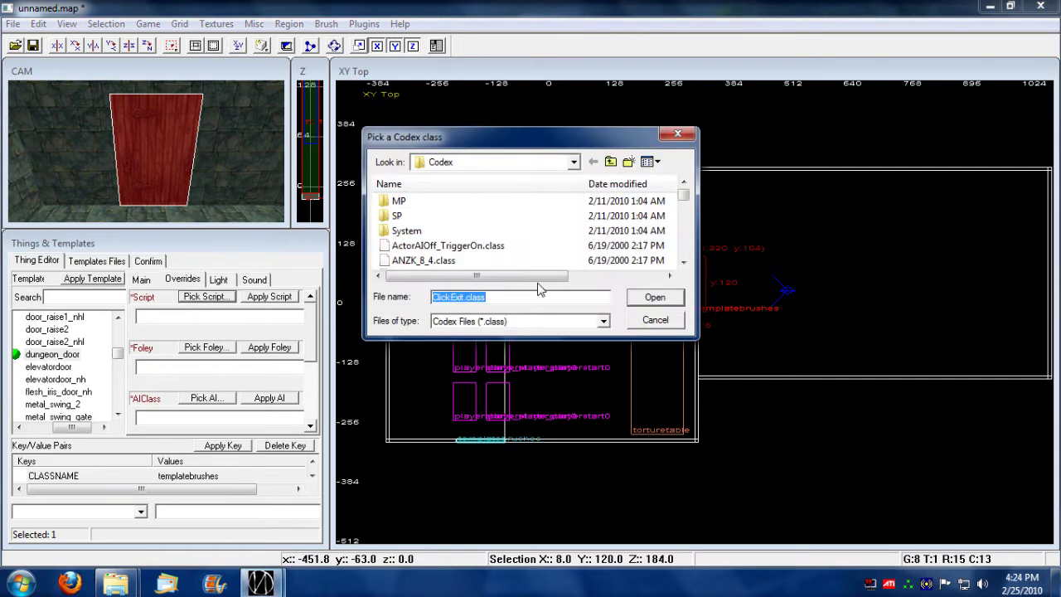
# Choose PivotDoor.class as the door's script and apply it.
pyautogui.moveTo(686, 201); pyautogui.dragTo(685, 262)
pyautogui.click(683, 186)
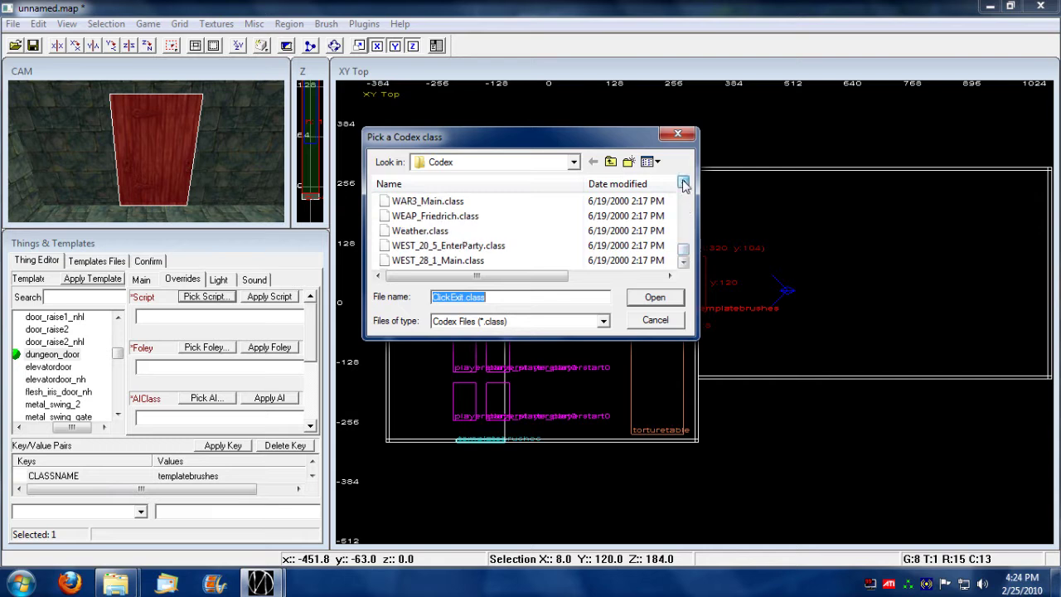
pyautogui.click(686, 206)
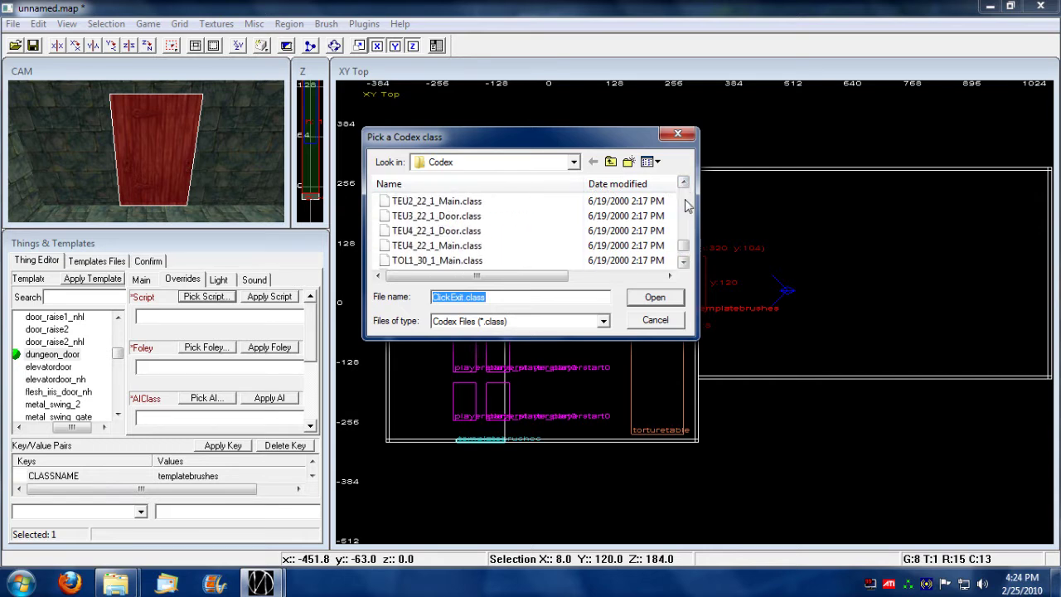
pyautogui.click(685, 205)
pyautogui.click(685, 206)
pyautogui.click(686, 206)
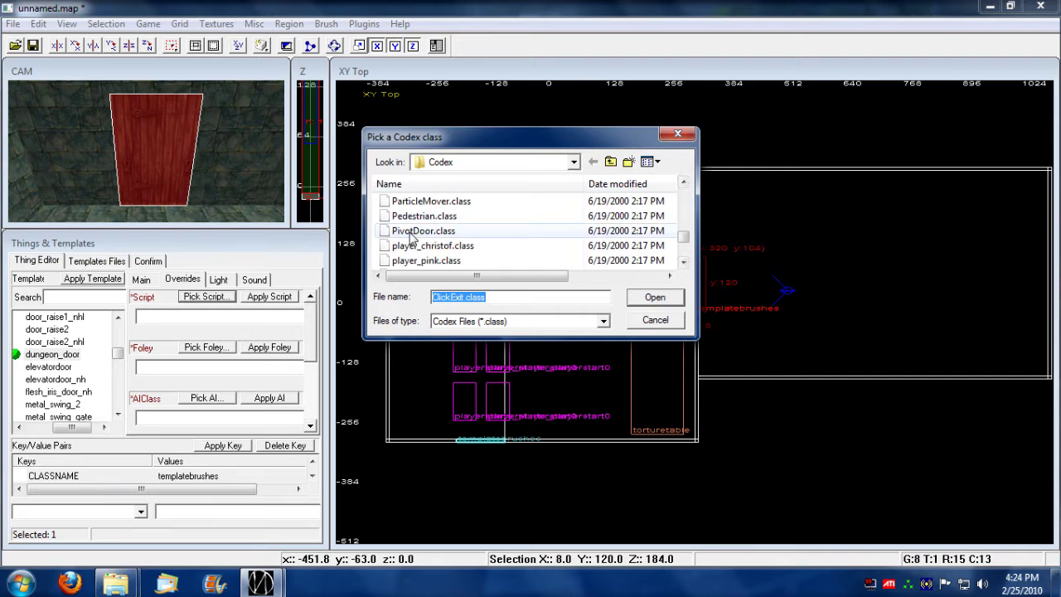
pyautogui.click(423, 232)
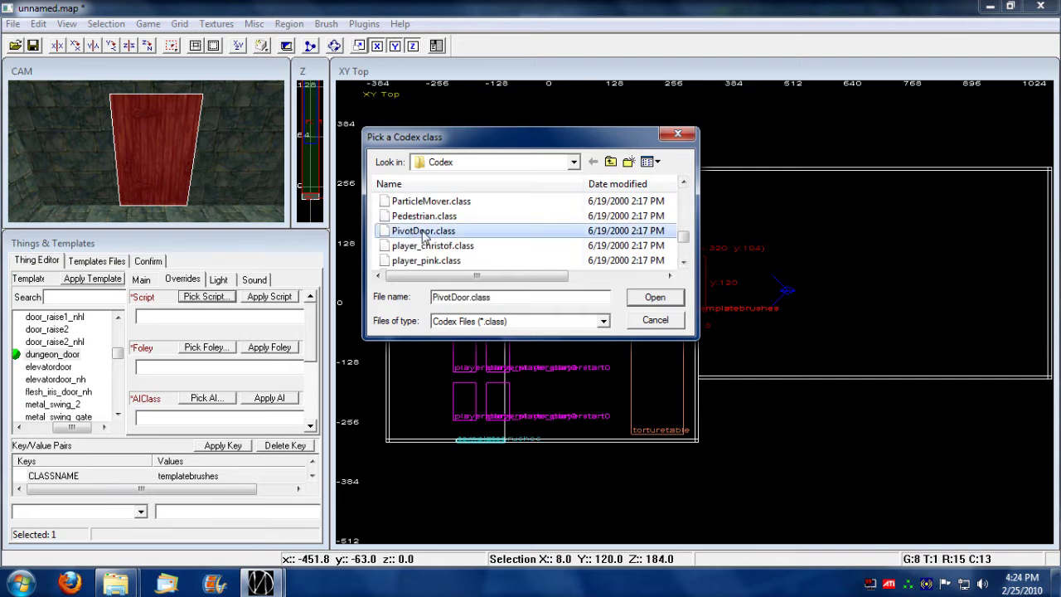
pyautogui.click(655, 299)
pyautogui.click(269, 296)
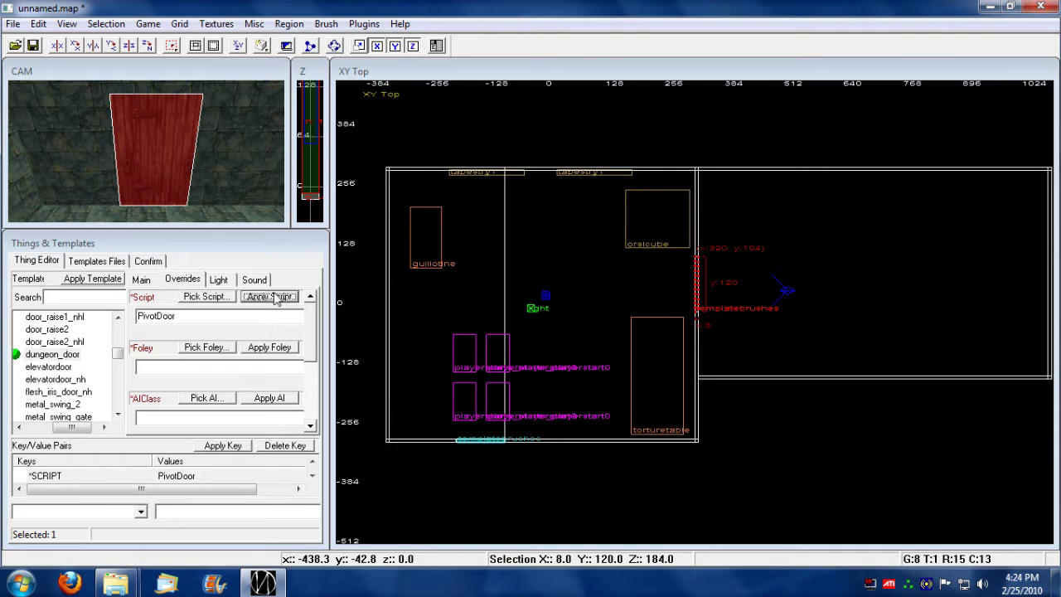
pyautogui.moveTo(753, 329); pyautogui.dragTo(328, 290, button='right')
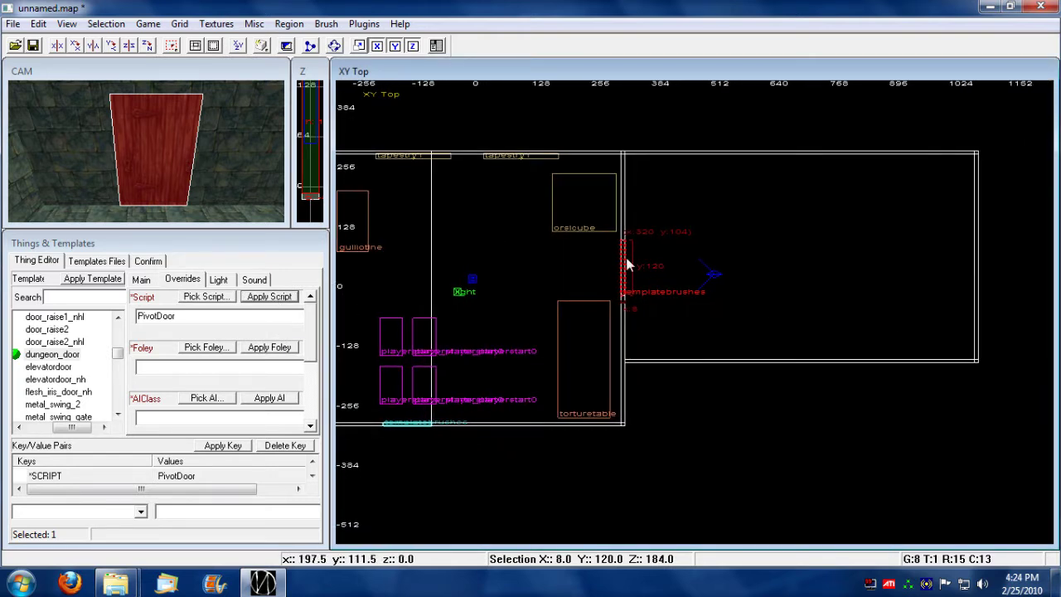
# Zoom in and move the door's path_corner just below the door's lower end.
pyautogui.scroll(1, 672, 289)
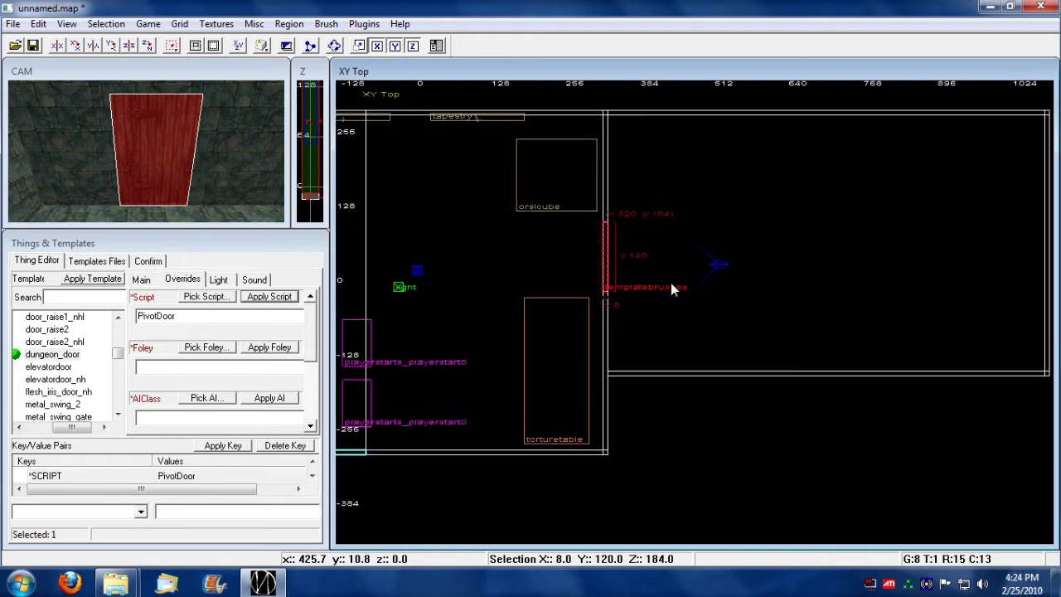
pyautogui.scroll(1, 639, 270)
pyautogui.scroll(1, 639, 268)
pyautogui.scroll(1, 641, 249)
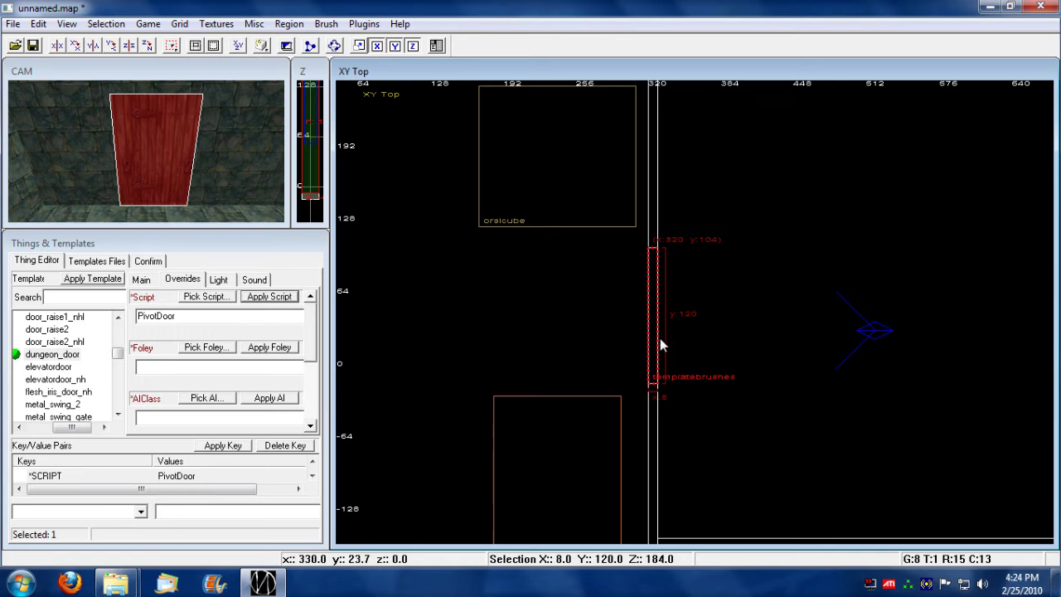
pyautogui.press('Tab')
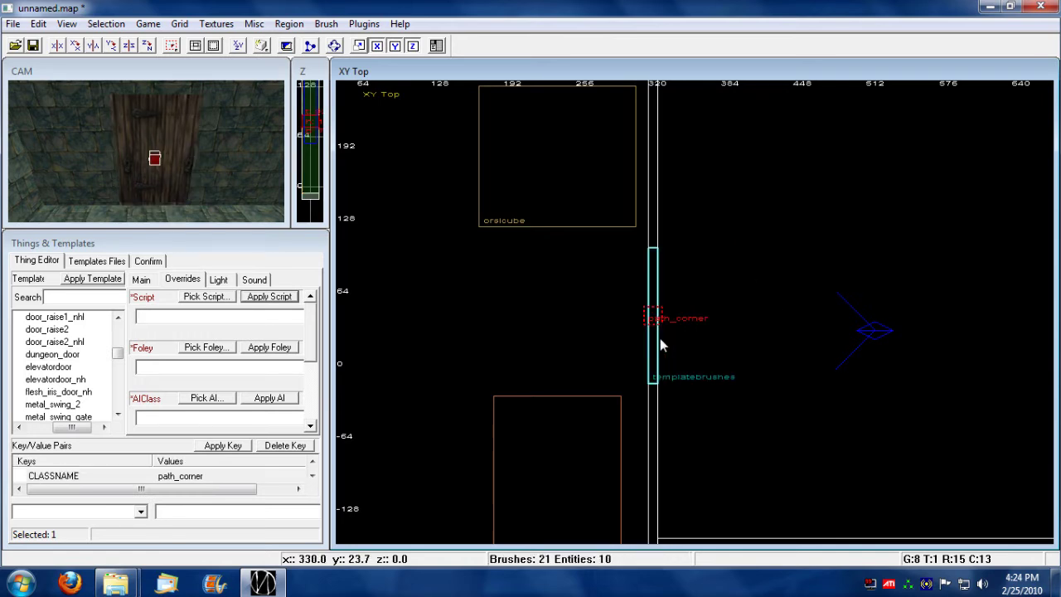
pyautogui.moveTo(654, 316); pyautogui.dragTo(658, 391)
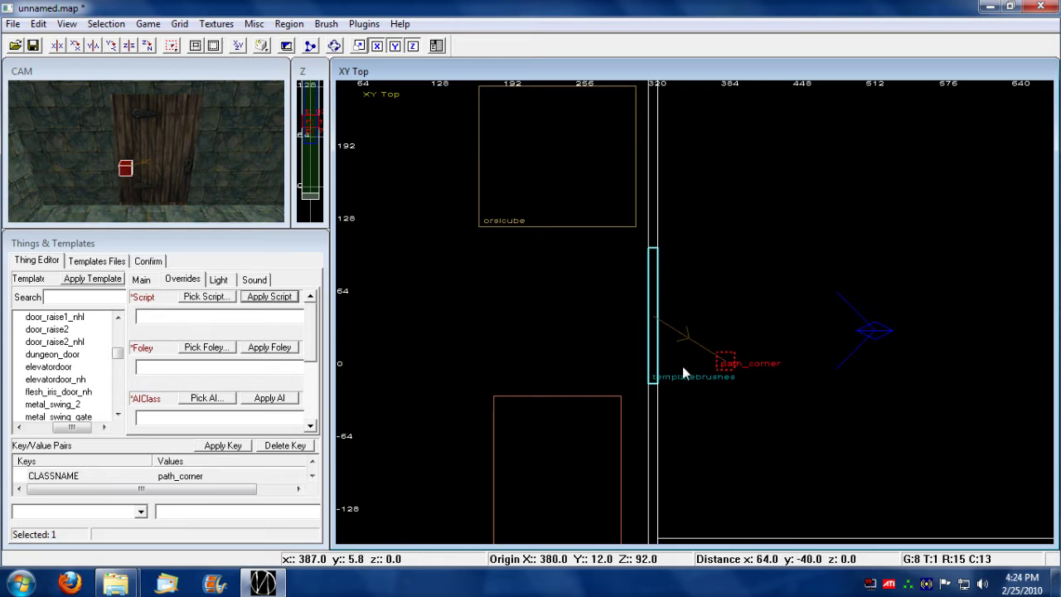
pyautogui.moveTo(657, 392); pyautogui.dragTo(655, 392)
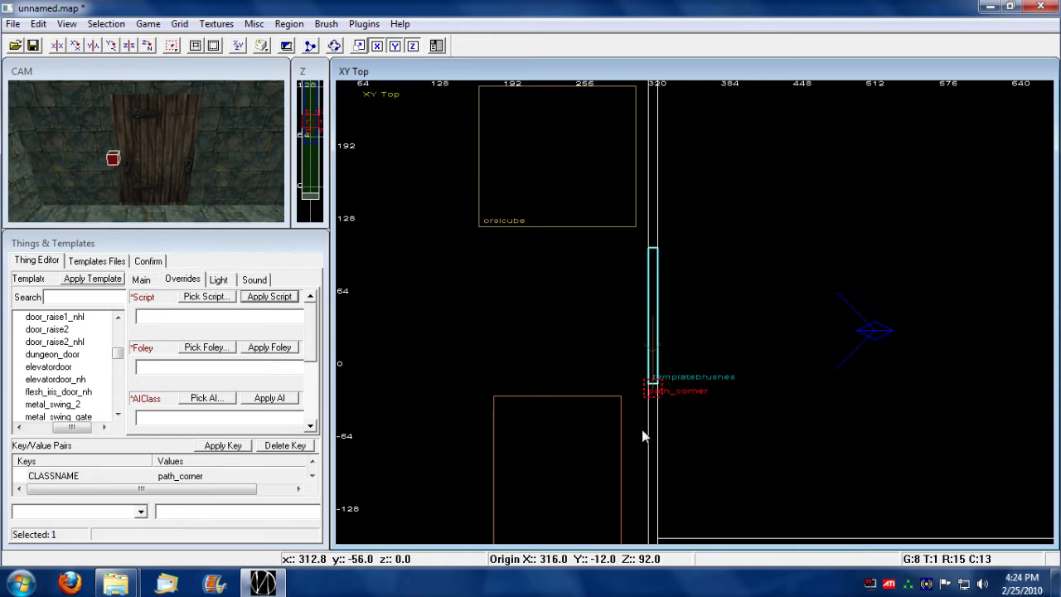
pyautogui.moveTo(652, 396)
pyautogui.mouseDown()
pyautogui.moveTo(654, 251)
pyautogui.moveTo(652, 399)
pyautogui.moveTo(651, 261)
pyautogui.moveTo(652, 386)
pyautogui.moveTo(654, 284)
pyautogui.moveTo(656, 324)
pyautogui.mouseUp()
pyautogui.moveTo(656, 370)
pyautogui.mouseDown()
pyautogui.moveTo(654, 246)
pyautogui.moveTo(656, 388)
pyautogui.mouseUp()
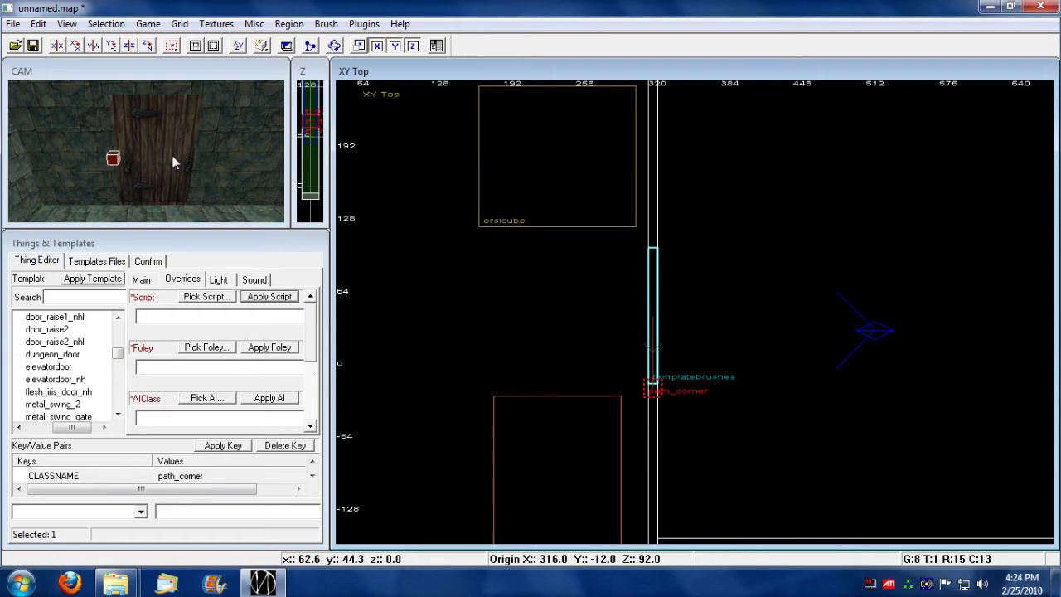
# Set the path_corner's yaw to -90 and deselect it.
pyautogui.click(141, 280)
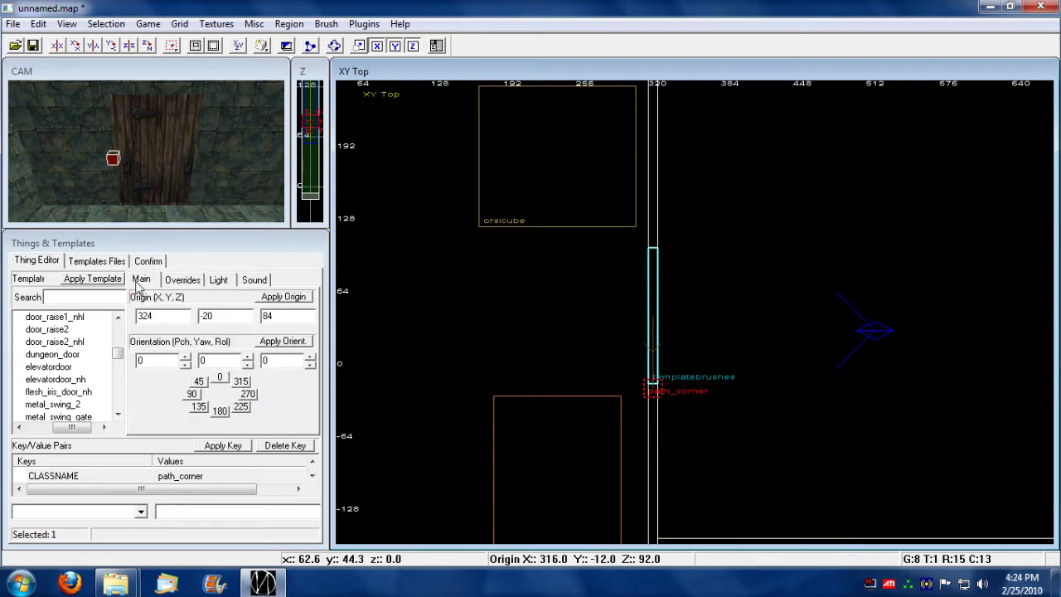
pyautogui.click(247, 364)
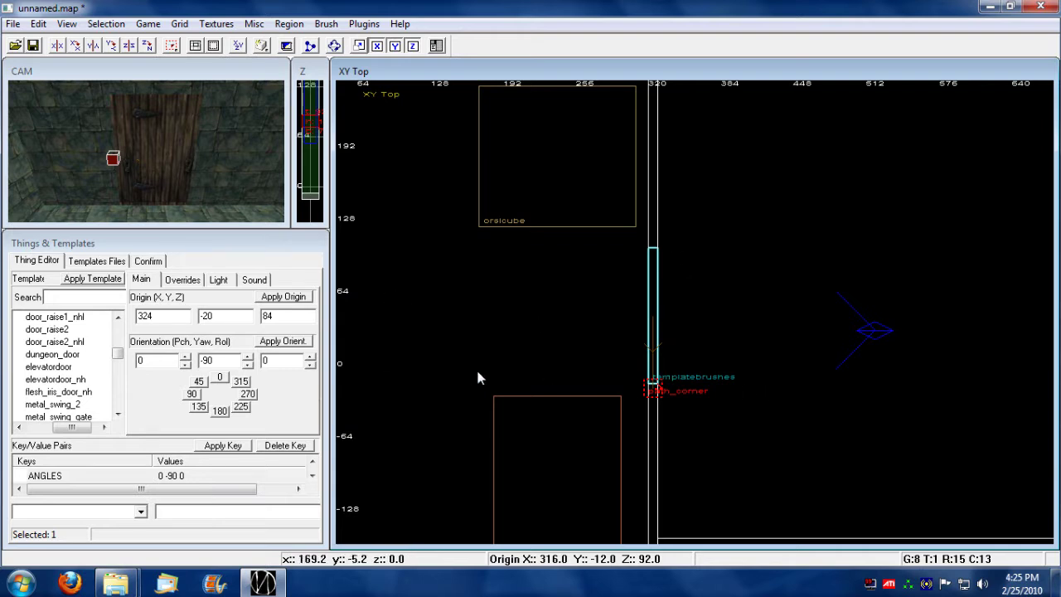
pyautogui.press('Escape')
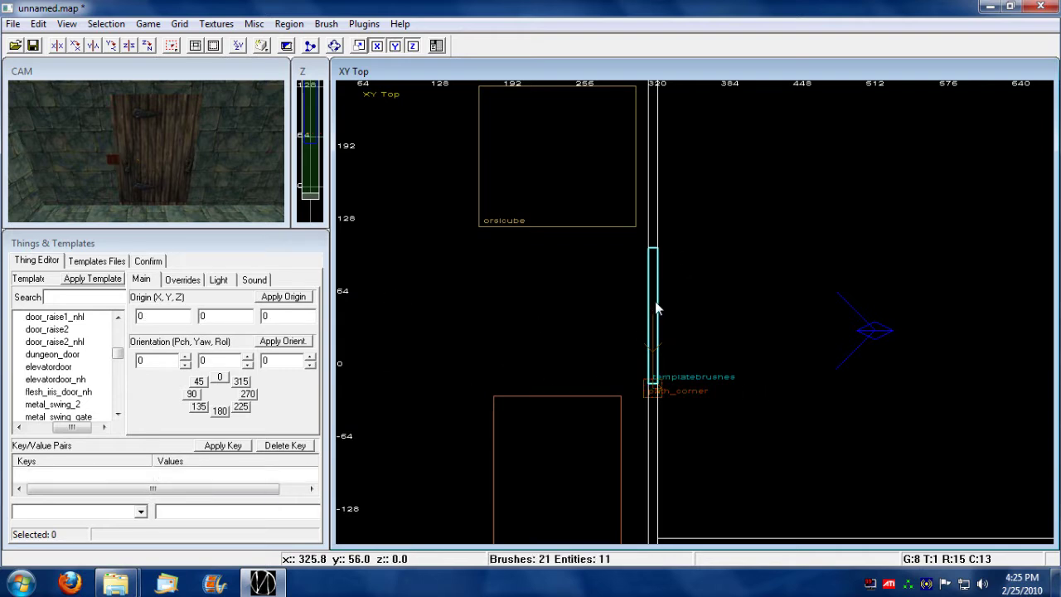
pyautogui.keyDown('shift'); pyautogui.click(655, 304); pyautogui.keyUp('shift')
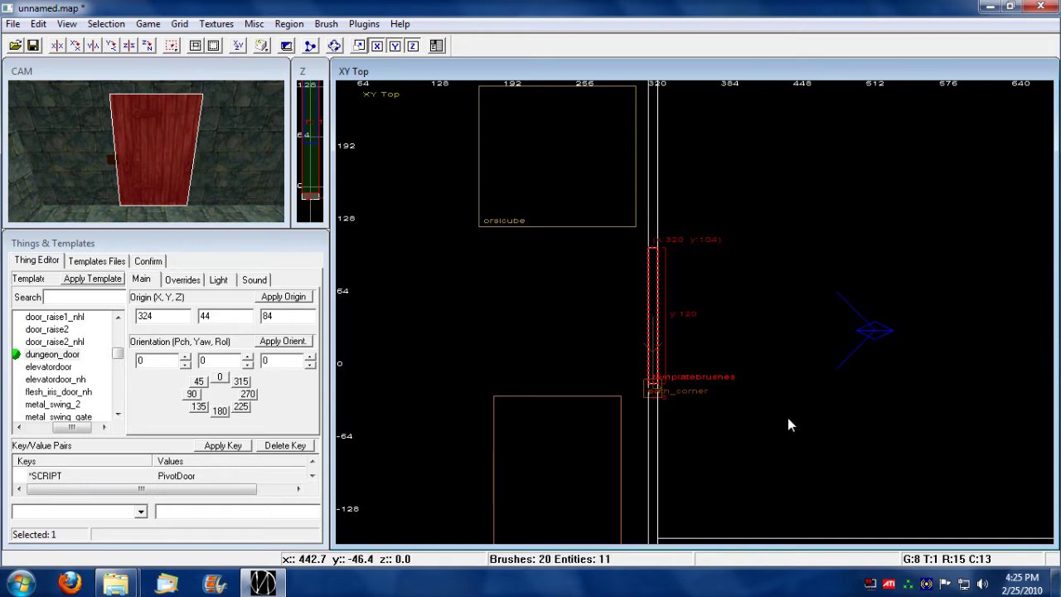
# Change the PivotDoor Duration parameter from 3 to 1 and close the window.
pyautogui.press('c')
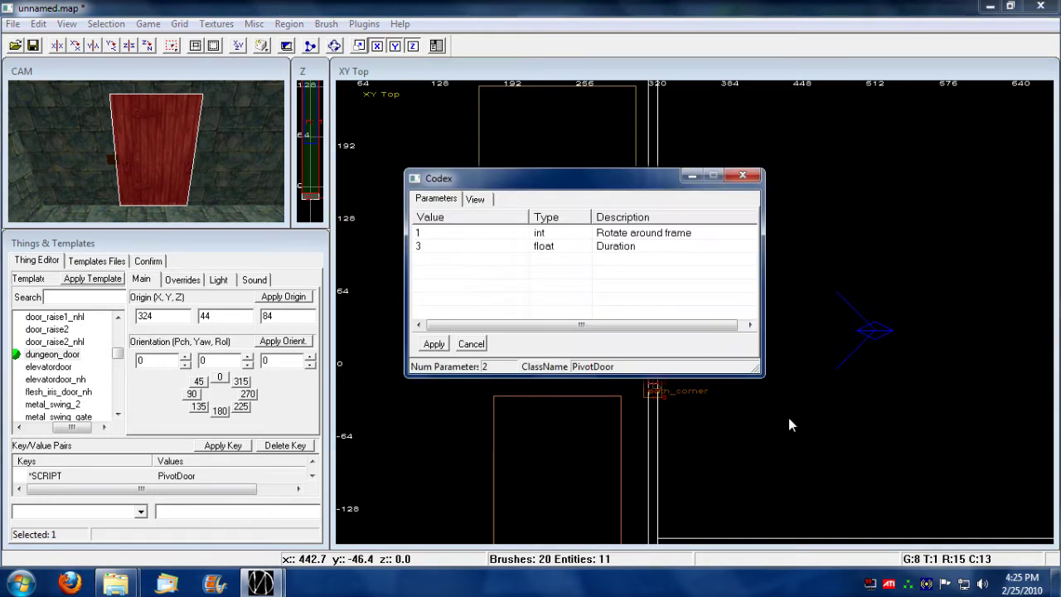
pyautogui.click(421, 246)
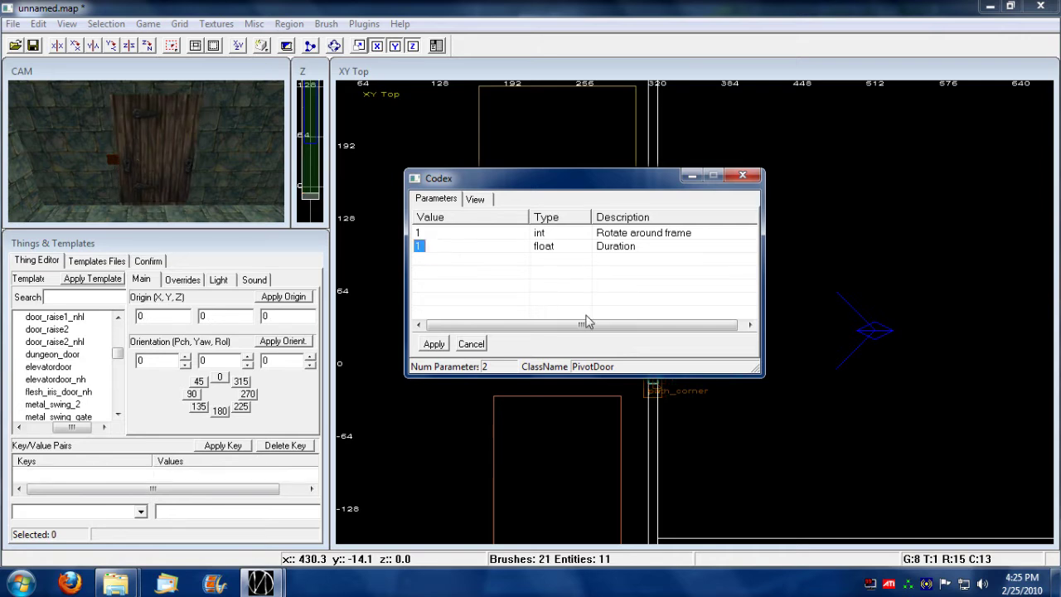
pyautogui.click(434, 344)
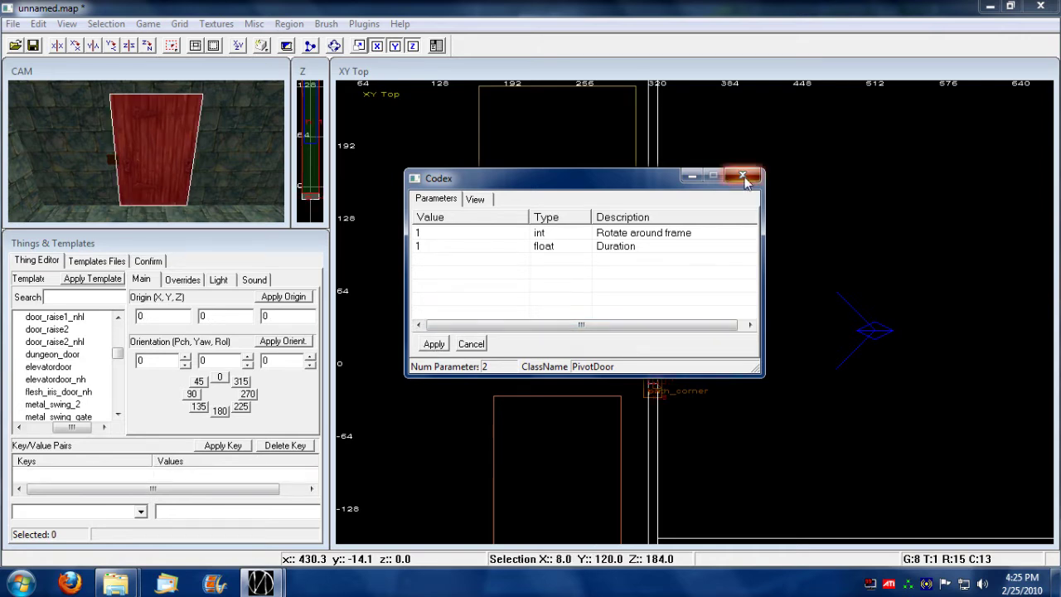
pyautogui.click(742, 175)
pyautogui.press('Escape')
pyautogui.moveTo(735, 344)
pyautogui.mouseDown(button='right')
pyautogui.moveTo(723, 323)
pyautogui.moveTo(711, 338)
pyautogui.mouseUp(button='right')
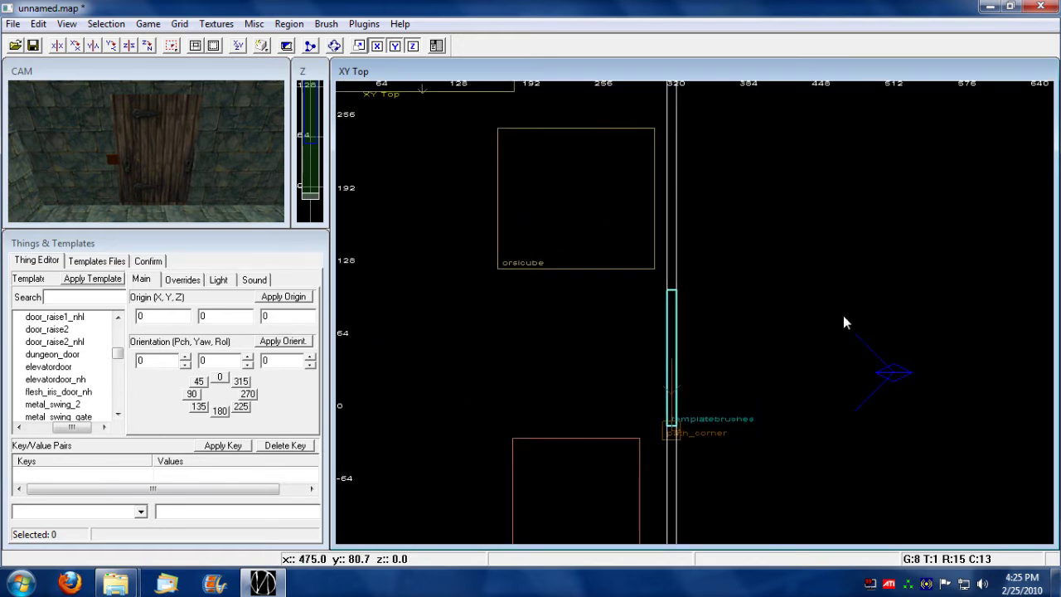
# Flag the red floor surface beyond the door as Walk in the Surface inspector.
pyautogui.moveTo(194, 230); pyautogui.dragTo(171, 205, button='right')
pyautogui.keyDown('shift'); pyautogui.click(171, 206); pyautogui.keyUp('shift')
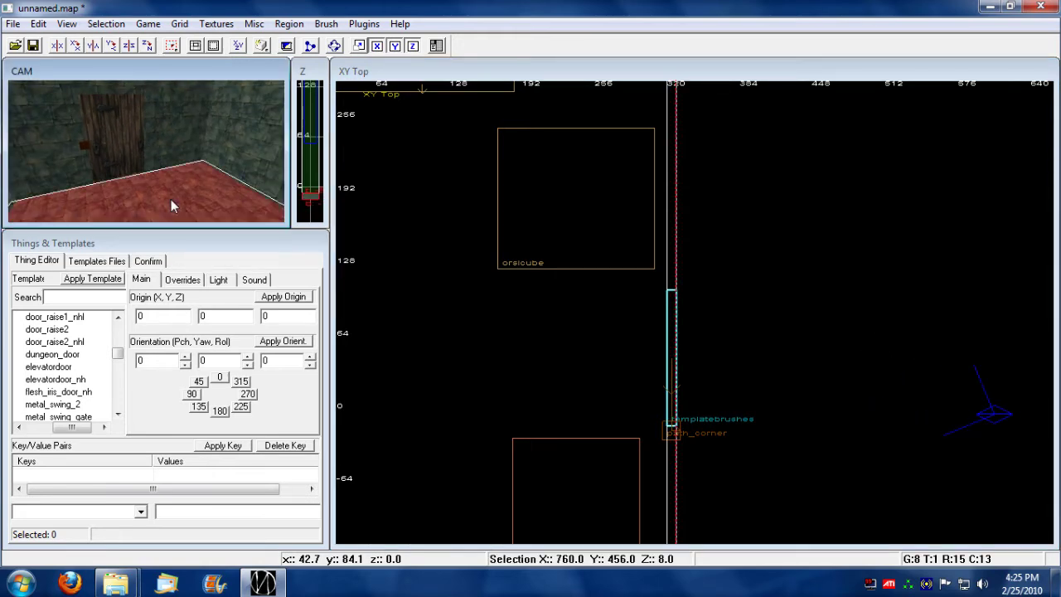
pyautogui.press('s')
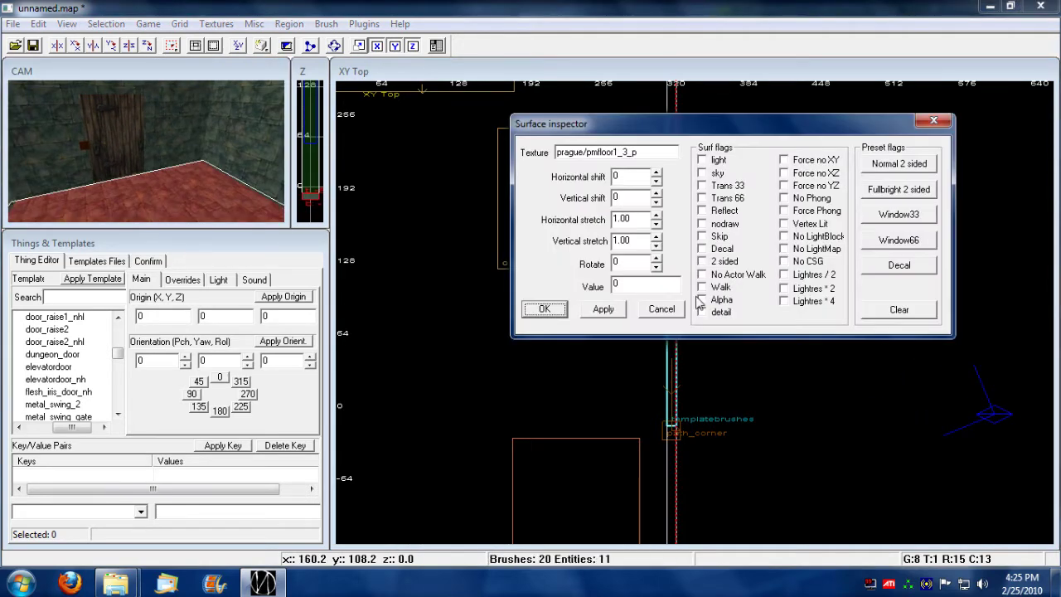
pyautogui.click(702, 288)
pyautogui.click(603, 308)
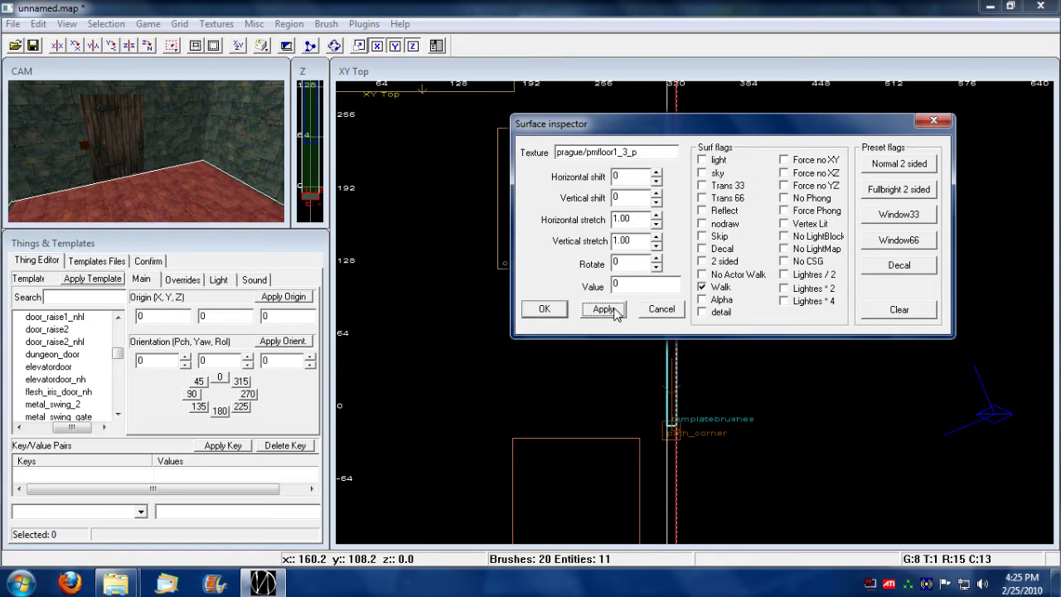
pyautogui.click(543, 308)
pyautogui.press('Escape')
# Fly the 3D camera back through the room to face the dungeon door.
pyautogui.moveTo(560, 280); pyautogui.dragTo(833, 282, button='right')
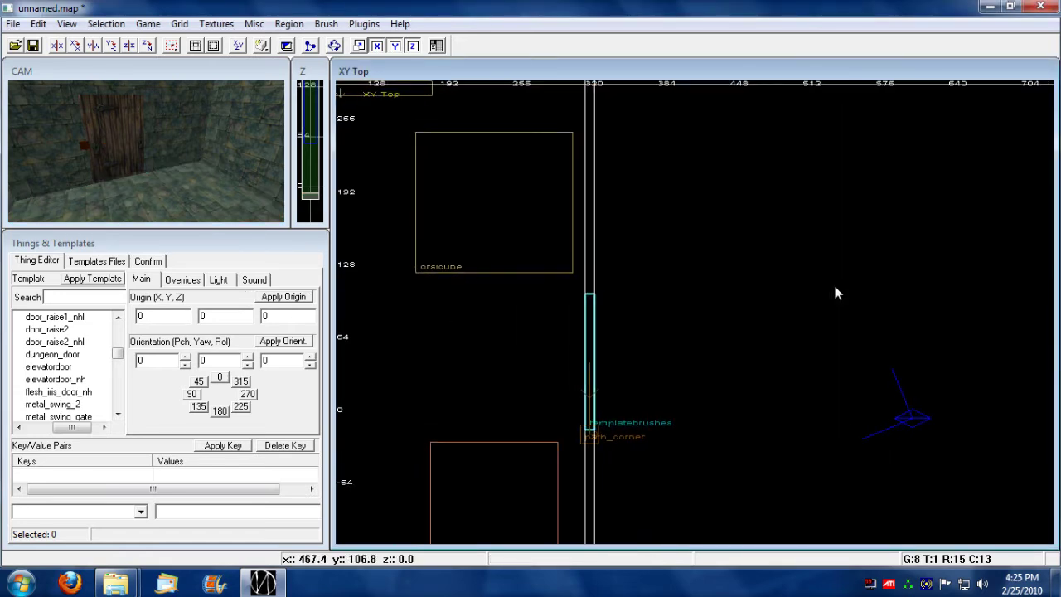
pyautogui.moveTo(194, 169); pyautogui.dragTo(198, 173)
pyautogui.moveTo(198, 173); pyautogui.dragTo(209, 188, button='right')
pyautogui.keyDown('shift'); pyautogui.click(183, 183); pyautogui.keyUp('shift')
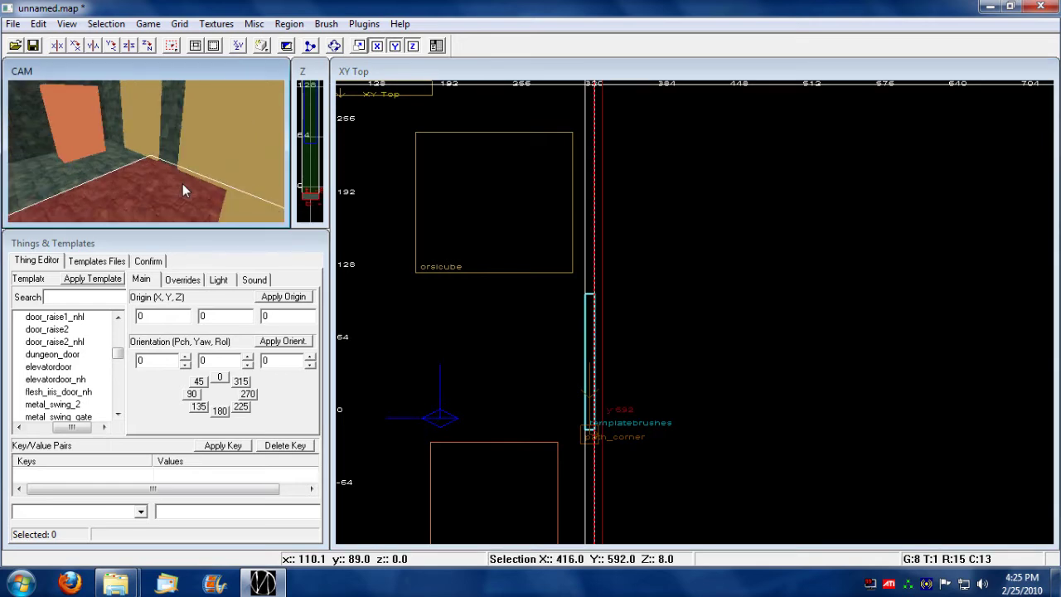
pyautogui.press('Up')
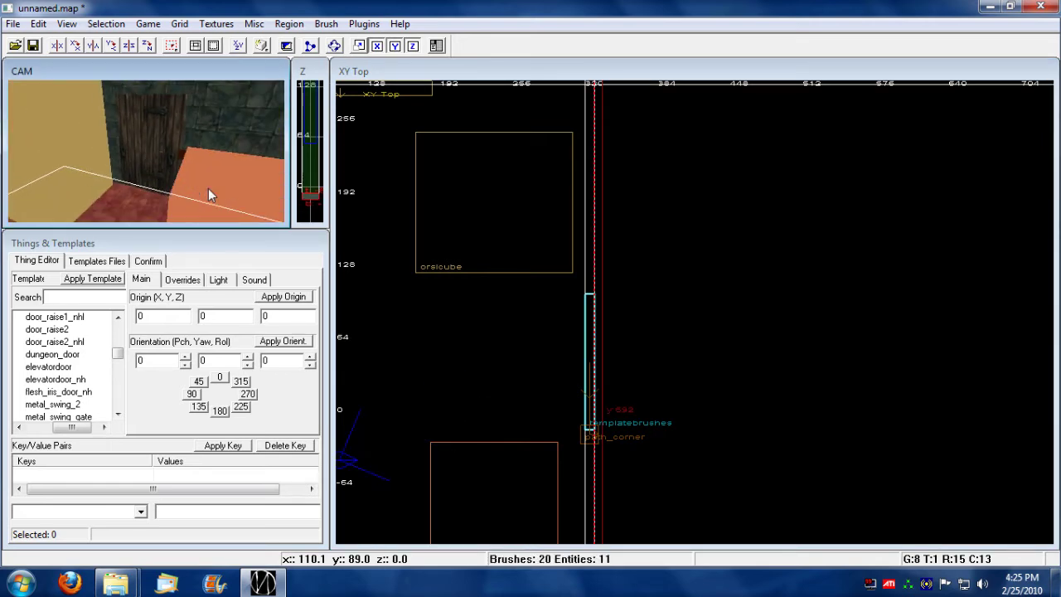
pyautogui.press('Up')
pyautogui.press('Up')
pyautogui.press('Up')
pyautogui.press('Up')
pyautogui.press('Up')
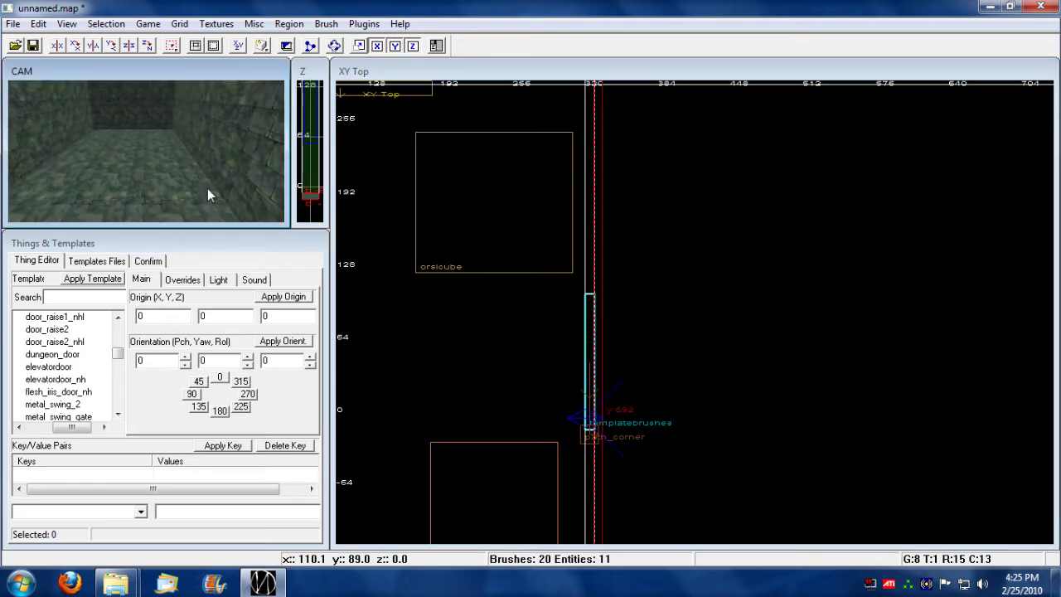
pyautogui.press('Up')
pyautogui.press('Up')
pyautogui.press('Up')
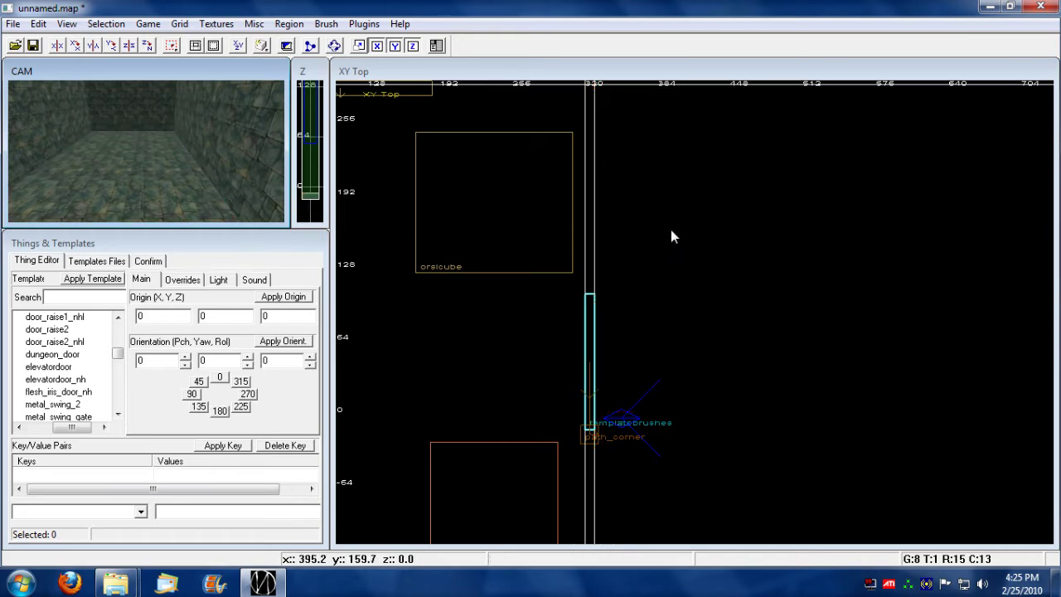
pyautogui.press('Down')
pyautogui.press('Down')
pyautogui.press('Down')
pyautogui.press('Down')
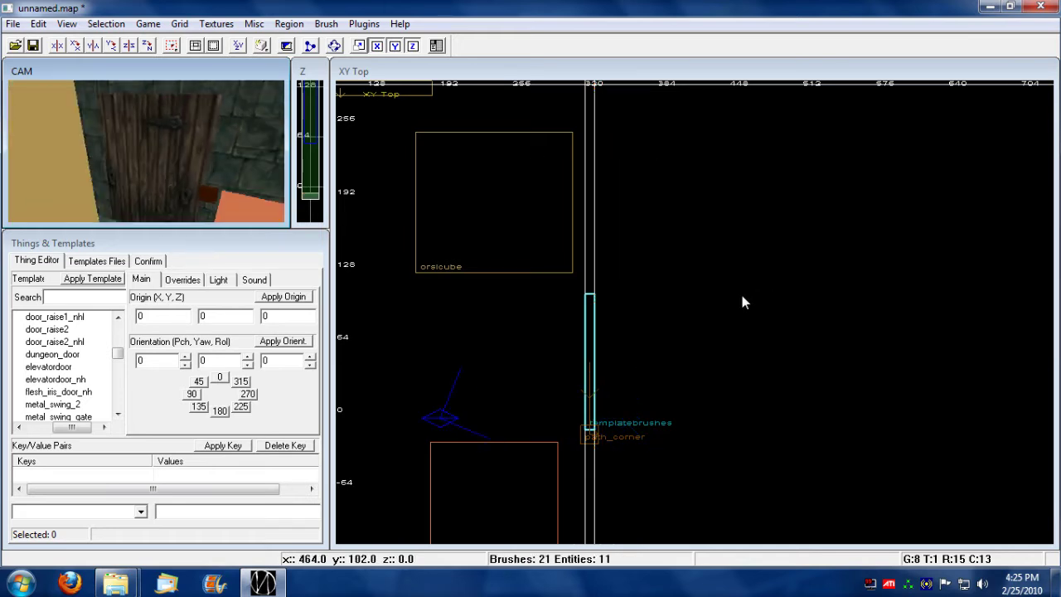
pyautogui.press('Left')
pyautogui.press('Left')
pyautogui.press('Down')
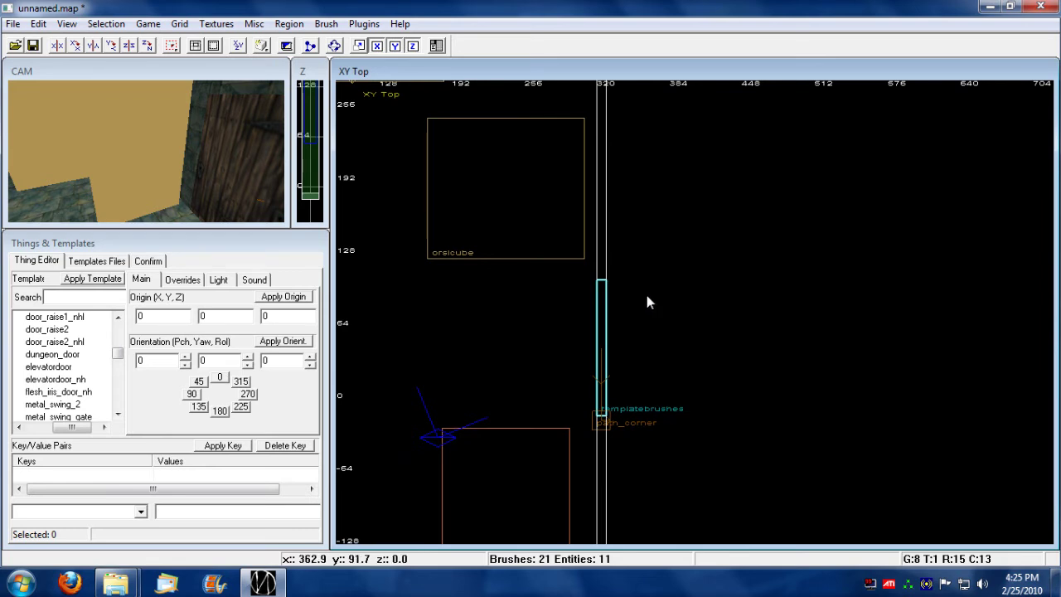
# Turn on Sectors and Regions display in Layers & View Options.
pyautogui.press('l')
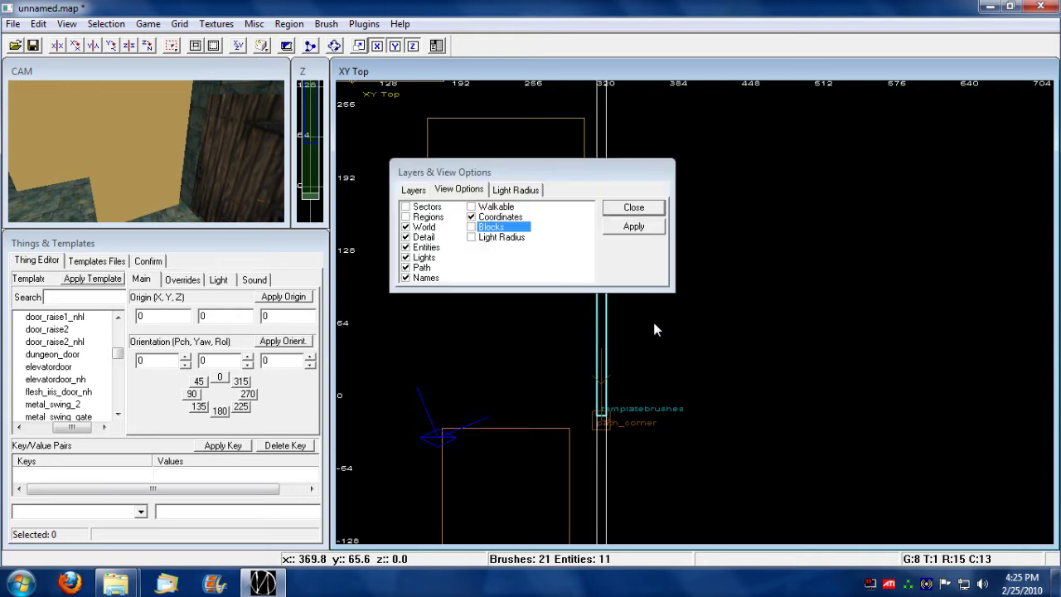
pyautogui.click(406, 207)
pyautogui.click(405, 216)
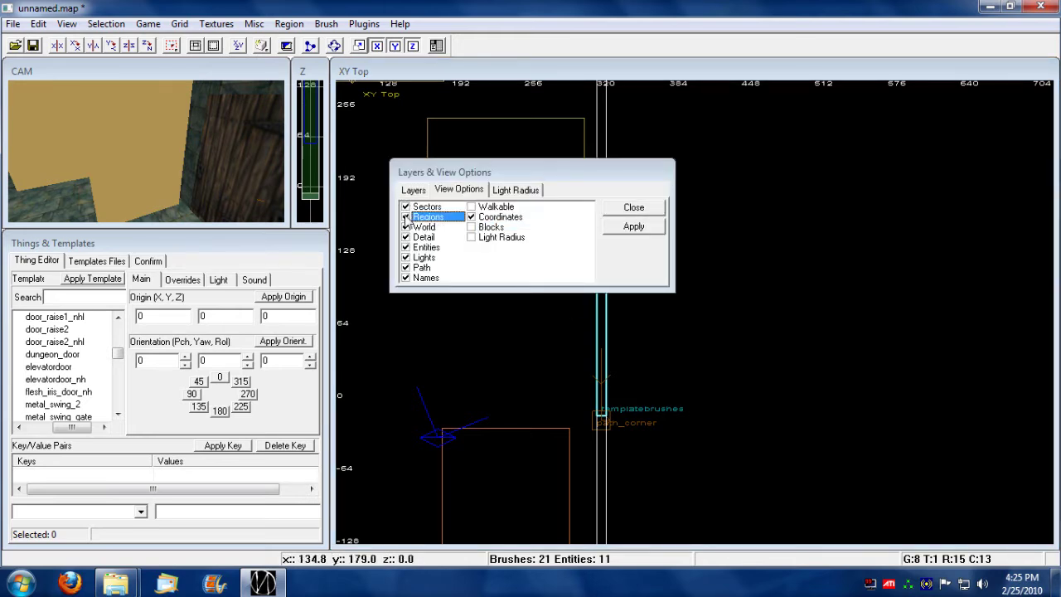
pyautogui.click(633, 208)
# Select the room's sector brush and nudge it 8 units left and back.
pyautogui.moveTo(651, 282); pyautogui.dragTo(579, 241, button='right')
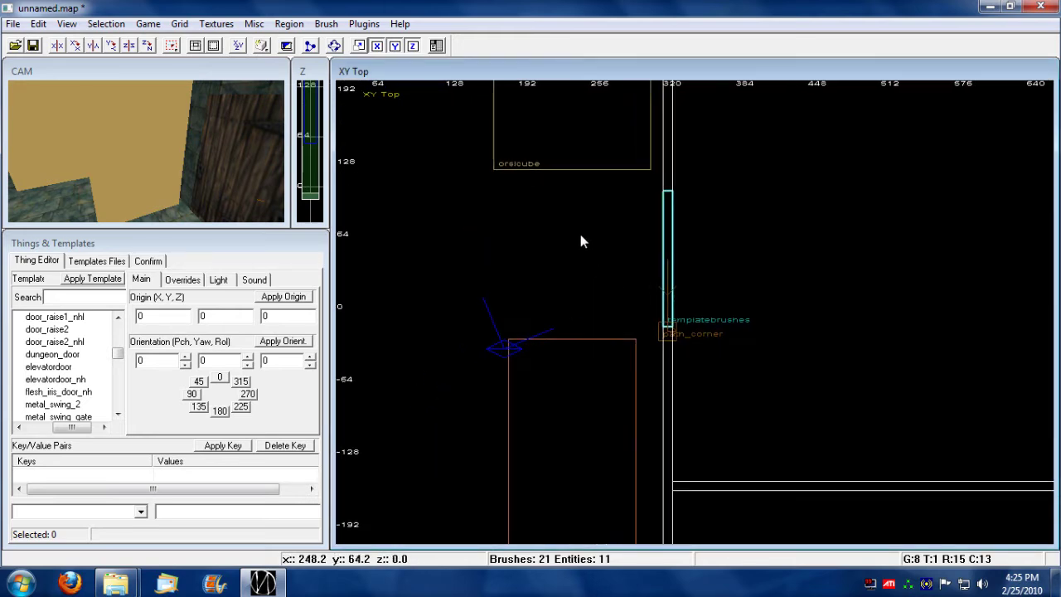
pyautogui.keyDown('shift'); pyautogui.click(580, 240); pyautogui.keyUp('shift')
pyautogui.moveTo(762, 278)
pyautogui.mouseDown(button='right')
pyautogui.moveTo(912, 182)
pyautogui.moveTo(936, 195)
pyautogui.moveTo(588, 216)
pyautogui.mouseUp(button='right')
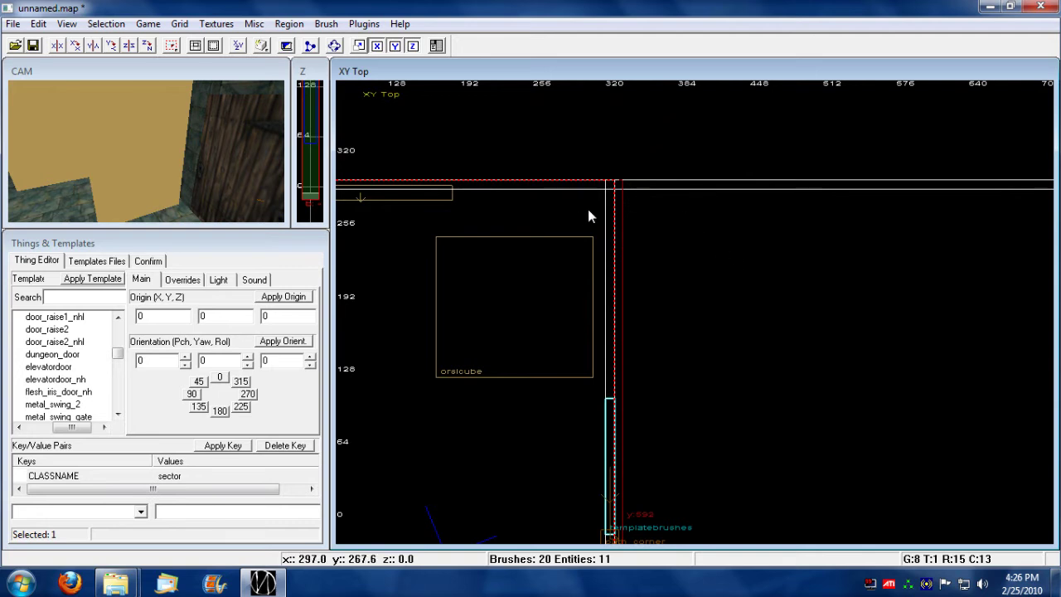
pyautogui.moveTo(685, 311); pyautogui.dragTo(675, 311)
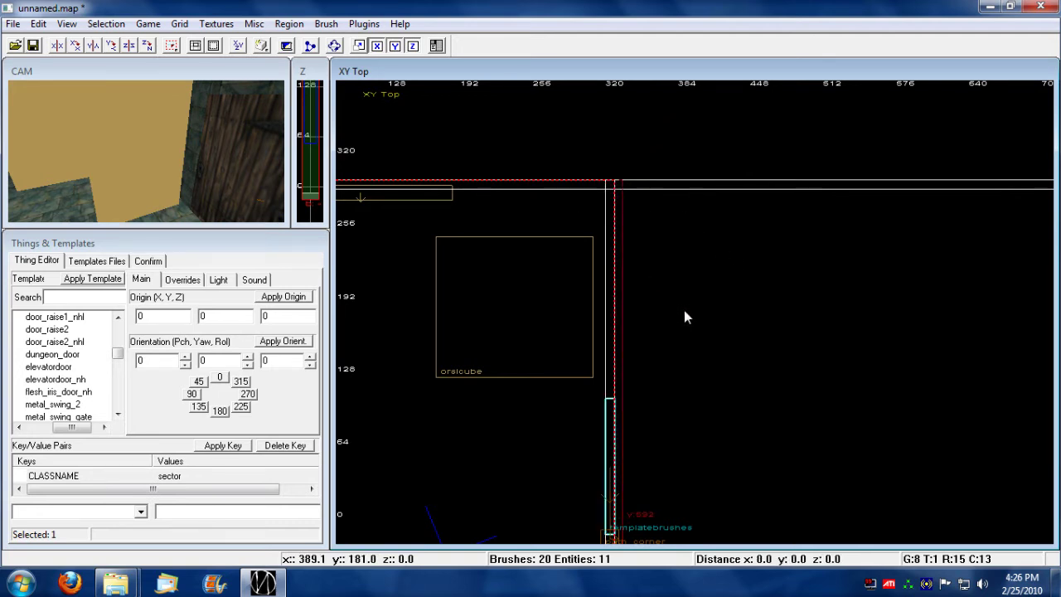
pyautogui.moveTo(675, 310); pyautogui.dragTo(684, 309)
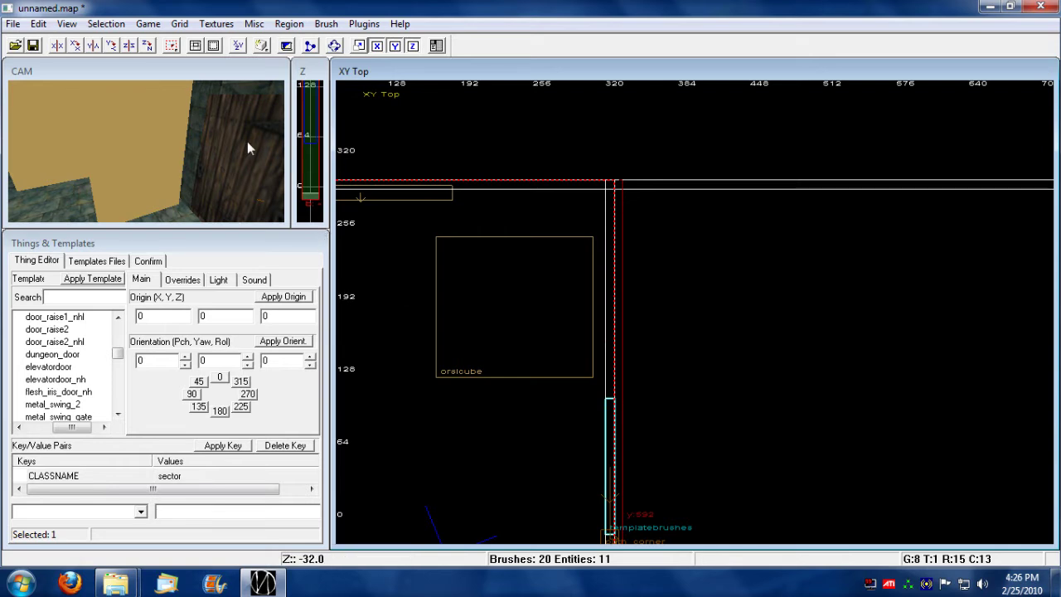
# Switch to the 4-unit grid and pull the sector's right edge in 4 units.
pyautogui.click(180, 24)
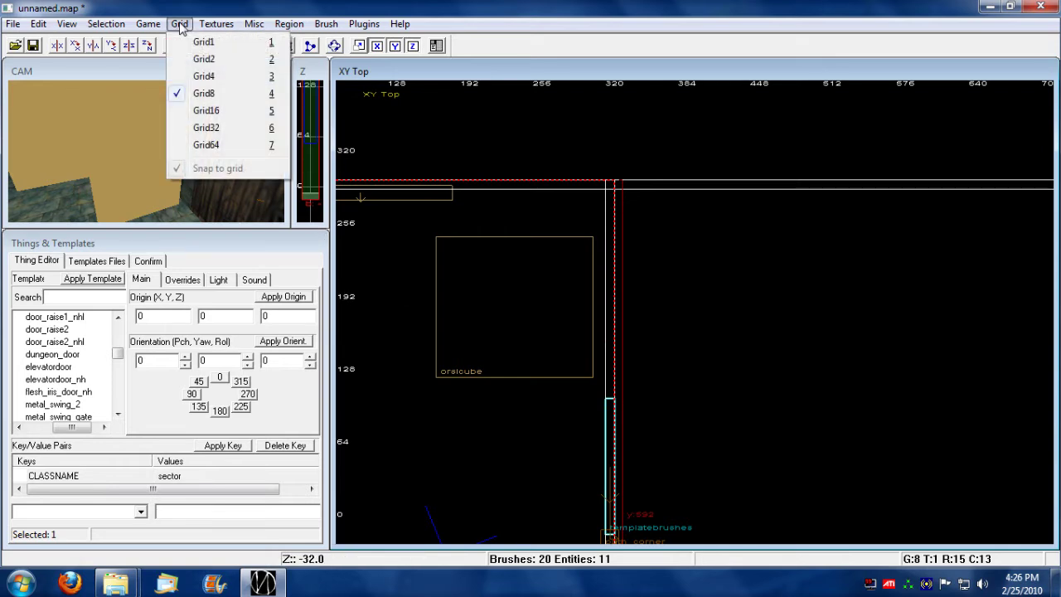
pyautogui.click(203, 79)
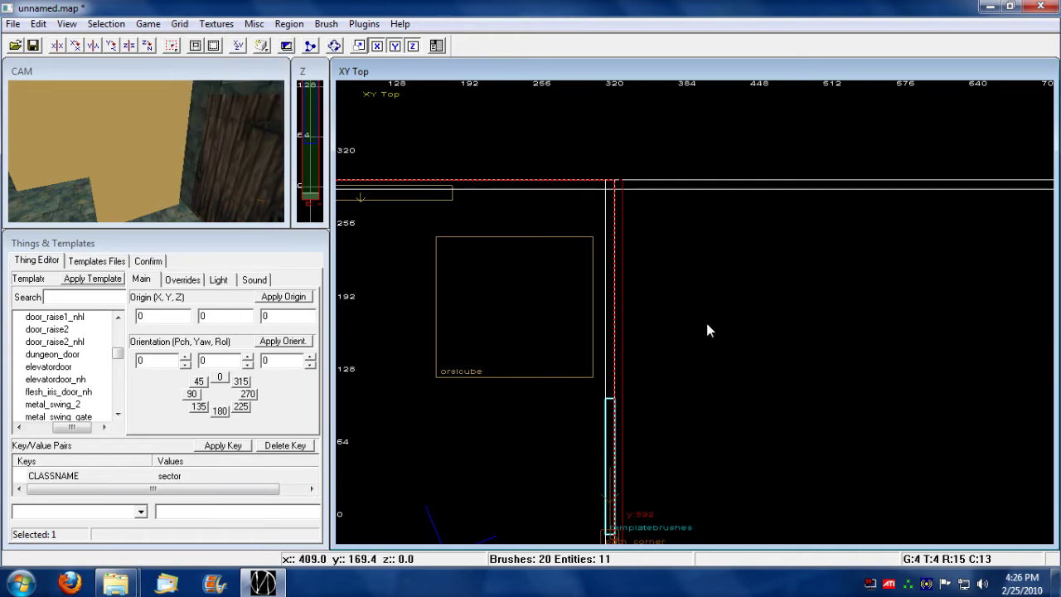
pyautogui.moveTo(707, 325); pyautogui.dragTo(703, 325)
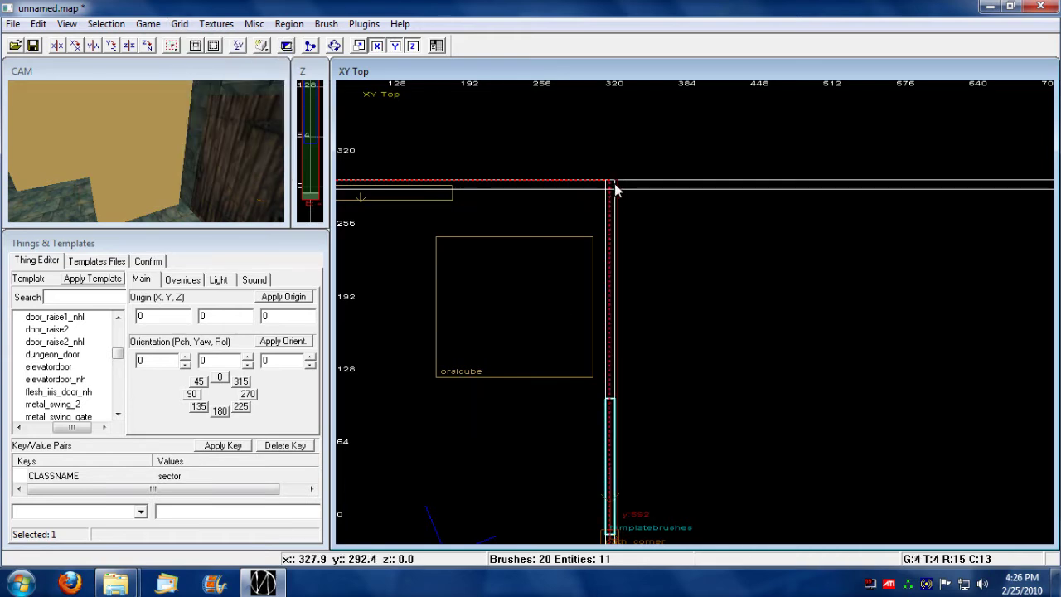
pyautogui.moveTo(719, 376); pyautogui.dragTo(719, 375, button='right')
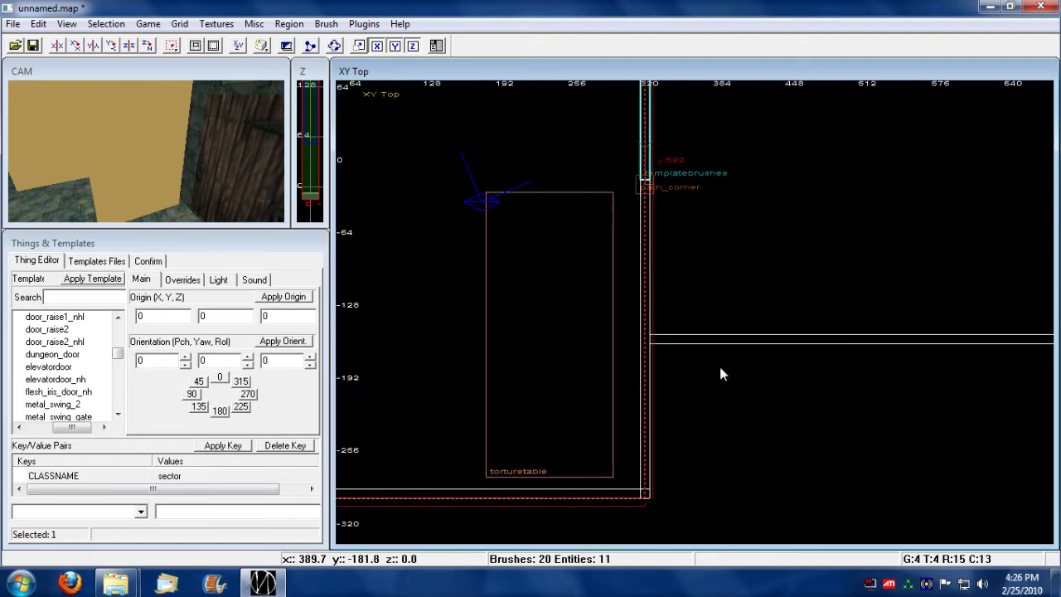
pyautogui.scroll(-1, 721, 331)
pyautogui.scroll(-3, 730, 269)
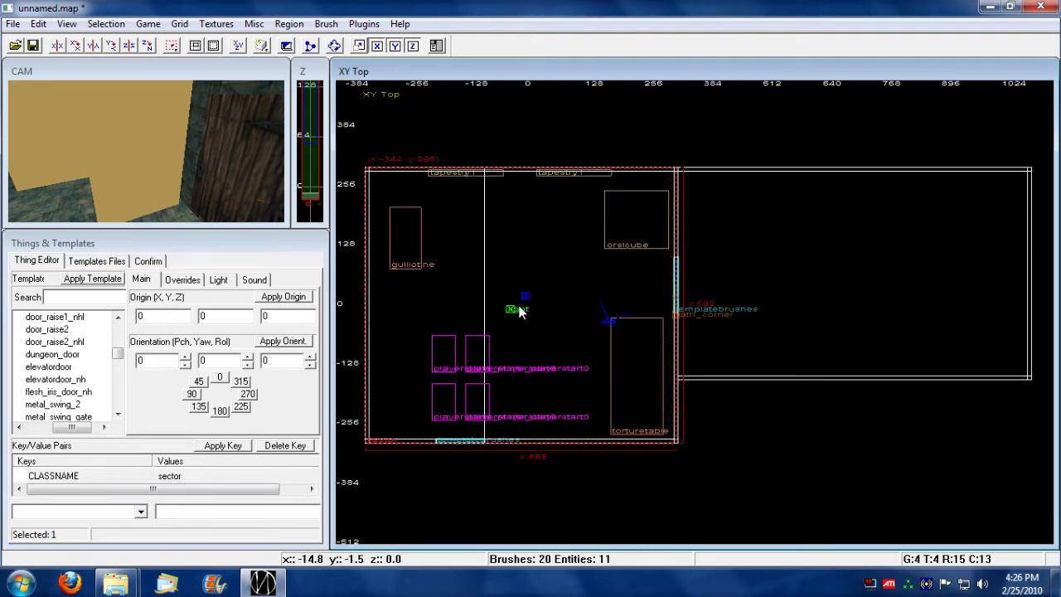
# Move the sector into the right-hand room and stretch its edges to that room's walls.
pyautogui.moveTo(491, 286); pyautogui.dragTo(813, 282)
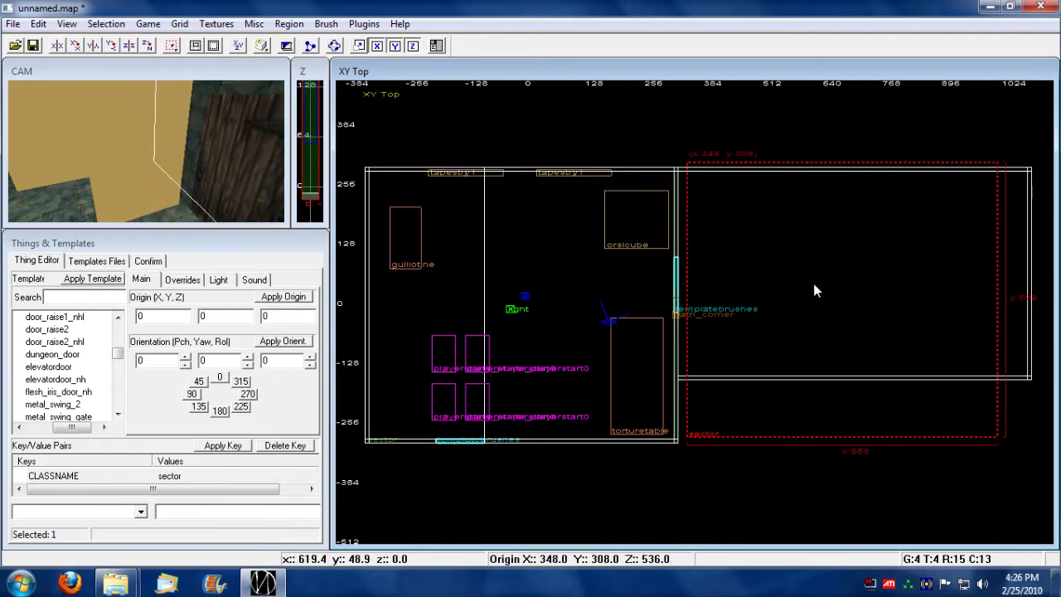
pyautogui.moveTo(781, 237); pyautogui.dragTo(768, 238)
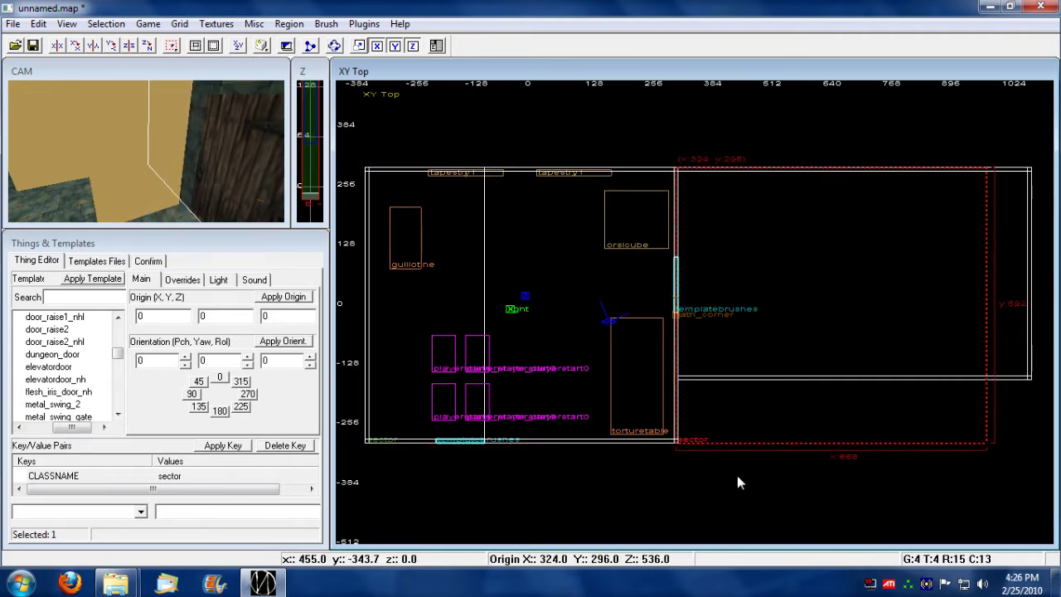
pyautogui.moveTo(737, 476); pyautogui.dragTo(744, 426)
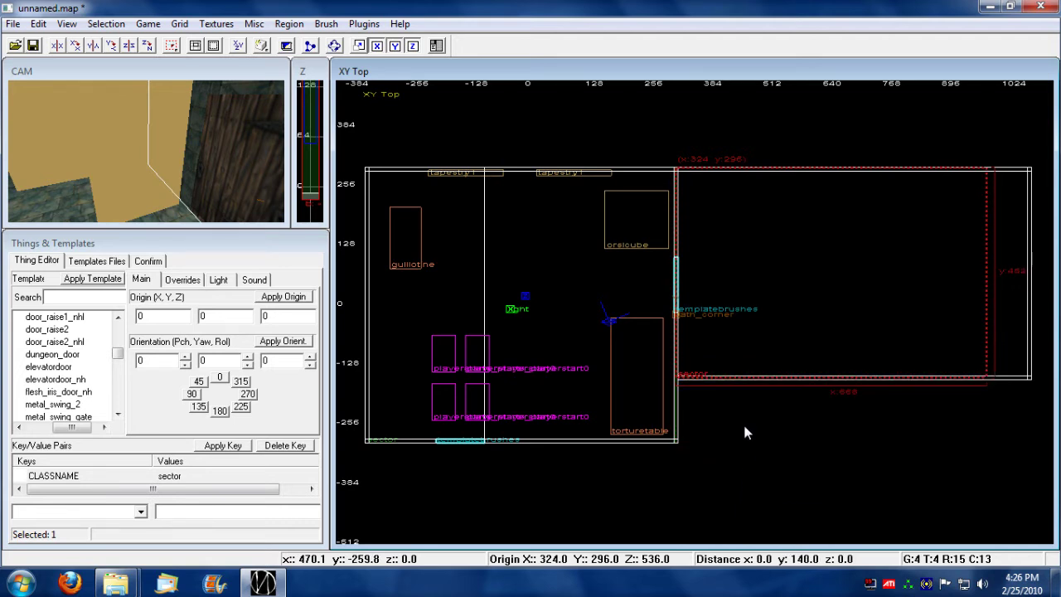
pyautogui.press('Right')
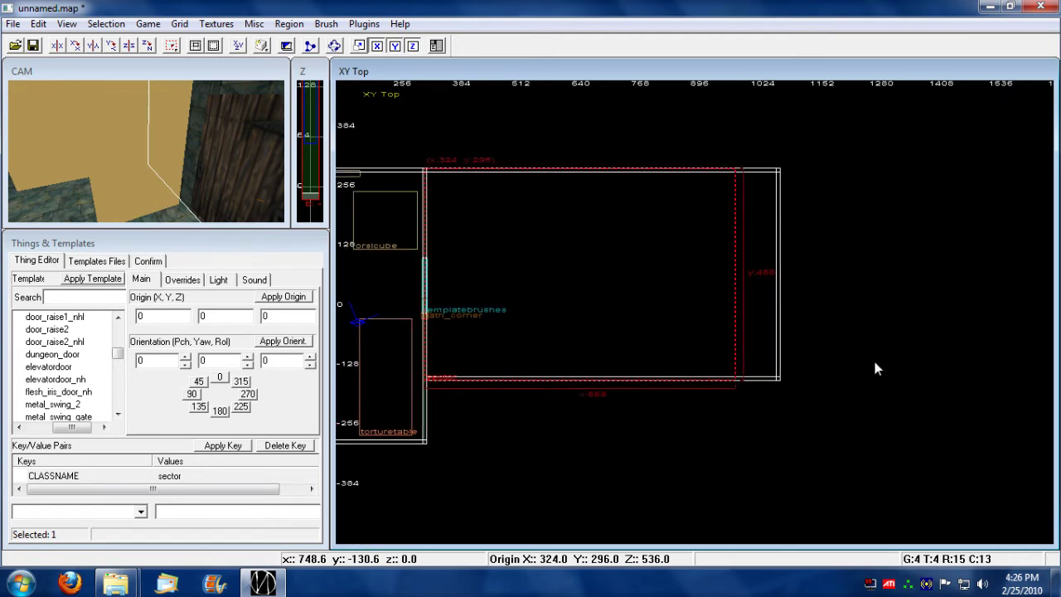
pyautogui.moveTo(829, 301); pyautogui.dragTo(877, 307)
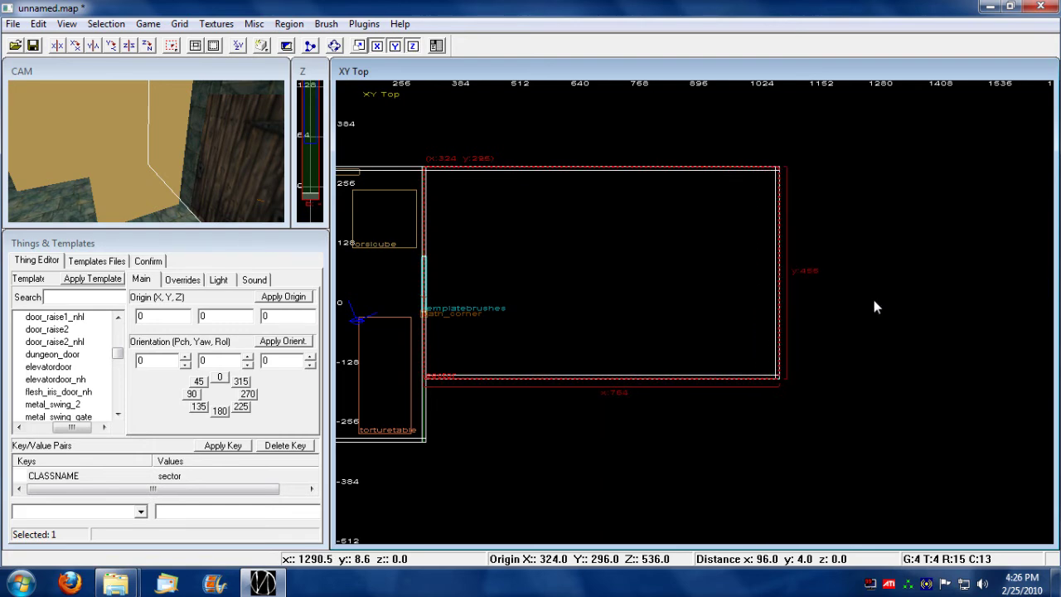
pyautogui.moveTo(608, 352); pyautogui.dragTo(571, 317, button='right')
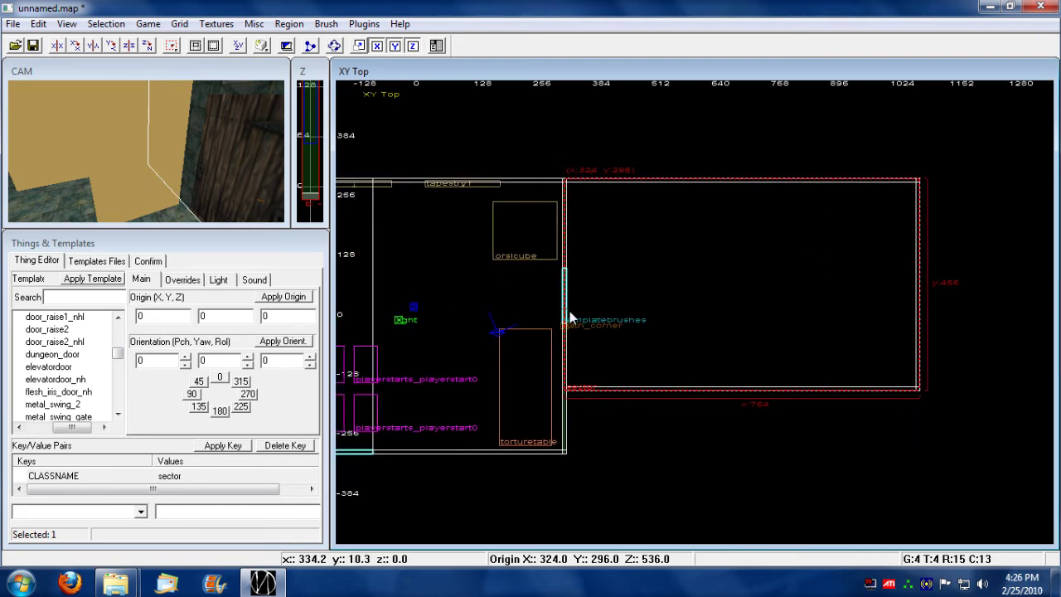
pyautogui.scroll(5, 571, 318)
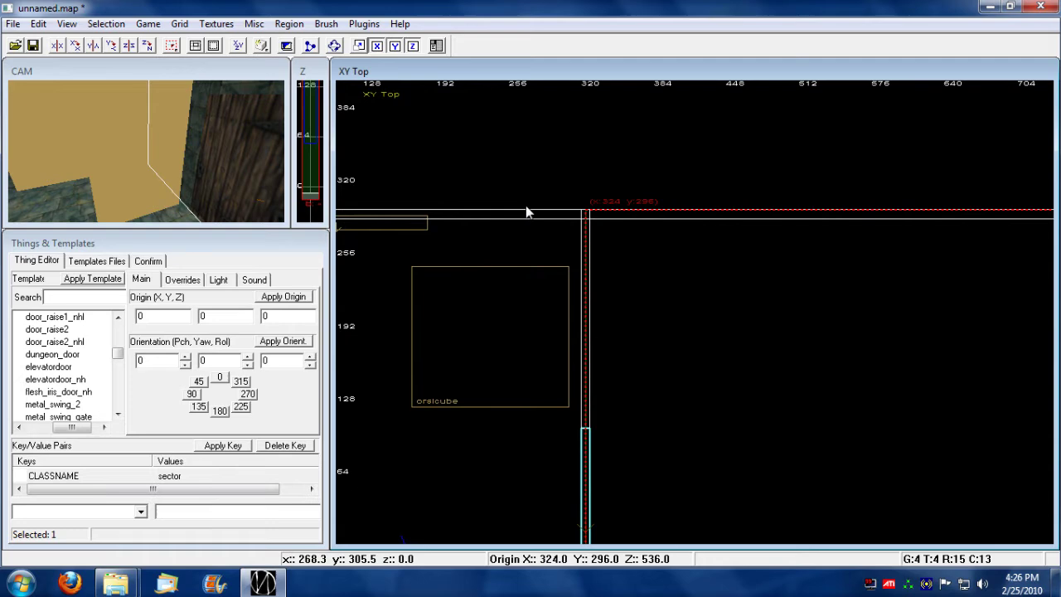
pyautogui.moveTo(527, 211)
pyautogui.mouseDown(button='right')
pyautogui.moveTo(659, 324)
pyautogui.moveTo(628, 333)
pyautogui.mouseUp(button='right')
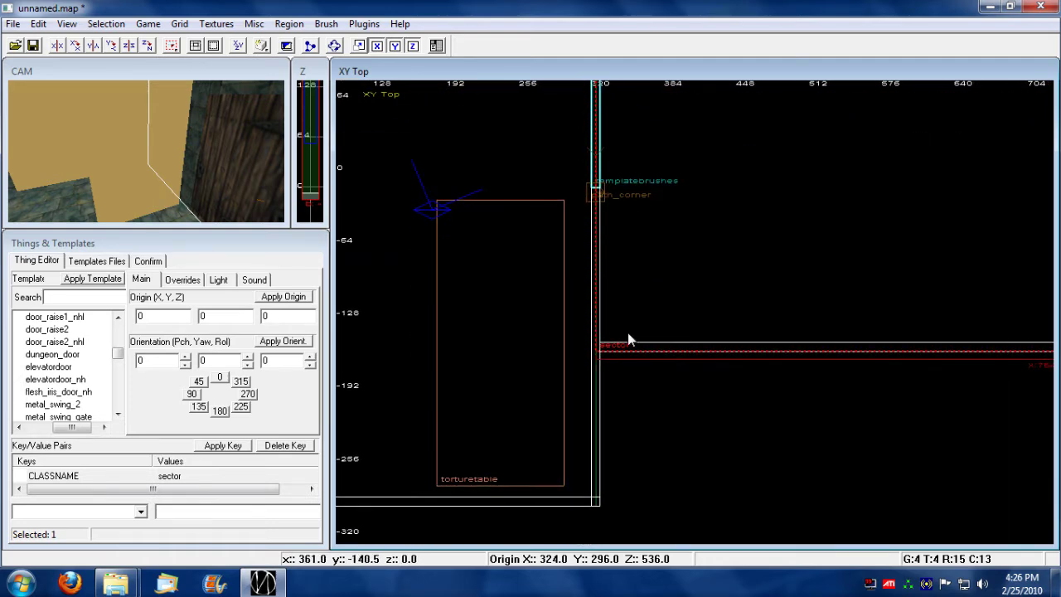
pyautogui.moveTo(602, 403); pyautogui.dragTo(608, 168, button='right')
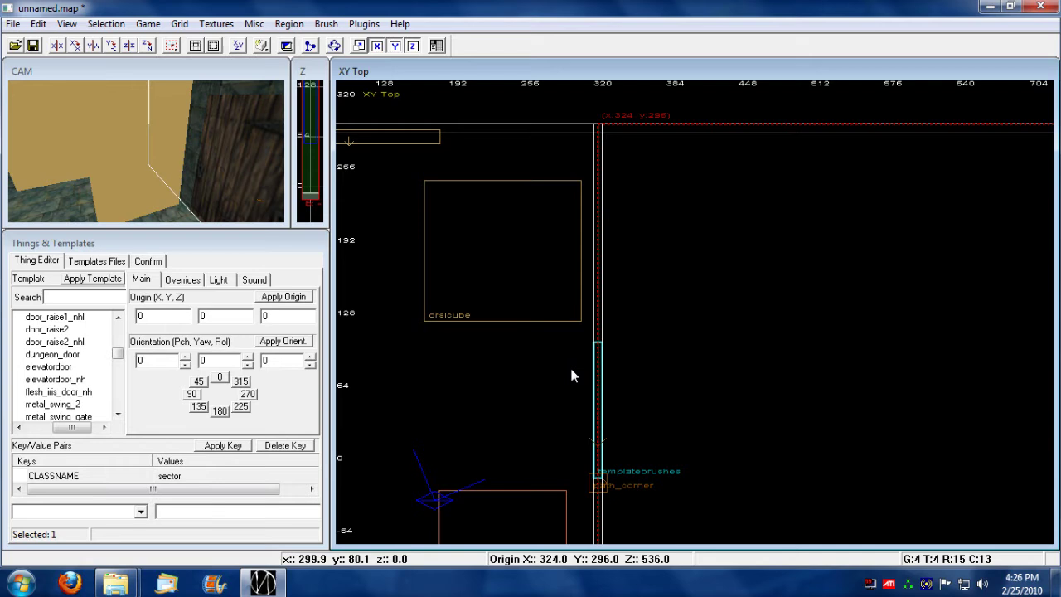
# Shift-click the second sector to add it to the selection.
pyautogui.keyDown('shift'); pyautogui.click(597, 352); pyautogui.keyUp('shift')
pyautogui.moveTo(666, 398); pyautogui.dragTo(626, 438, button='right')
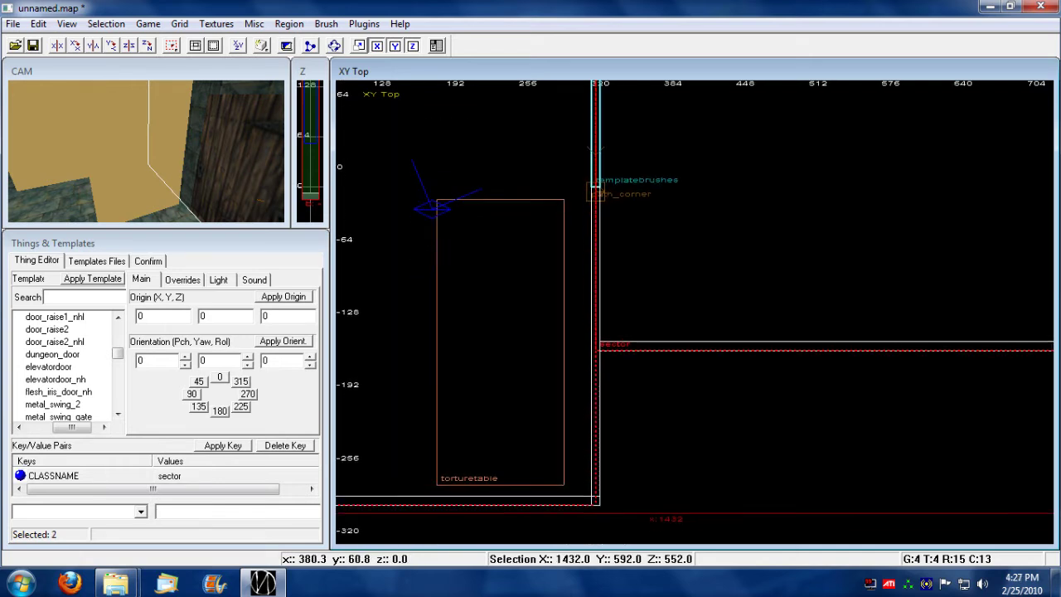
pyautogui.moveTo(628, 327)
pyautogui.mouseDown(button='right')
pyautogui.moveTo(623, 255)
pyautogui.moveTo(556, 236)
pyautogui.mouseUp(button='right')
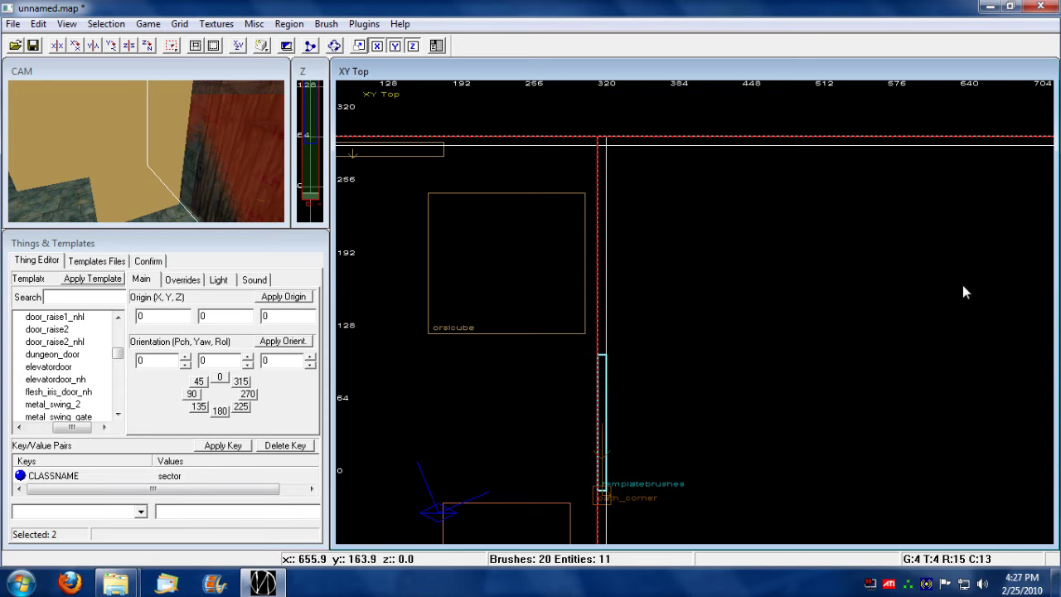
# Fly the 3D camera through the right-hand room until it faces the wooden door.
pyautogui.press('Left')
pyautogui.press('Left')
pyautogui.press('Down')
pyautogui.press('Down')
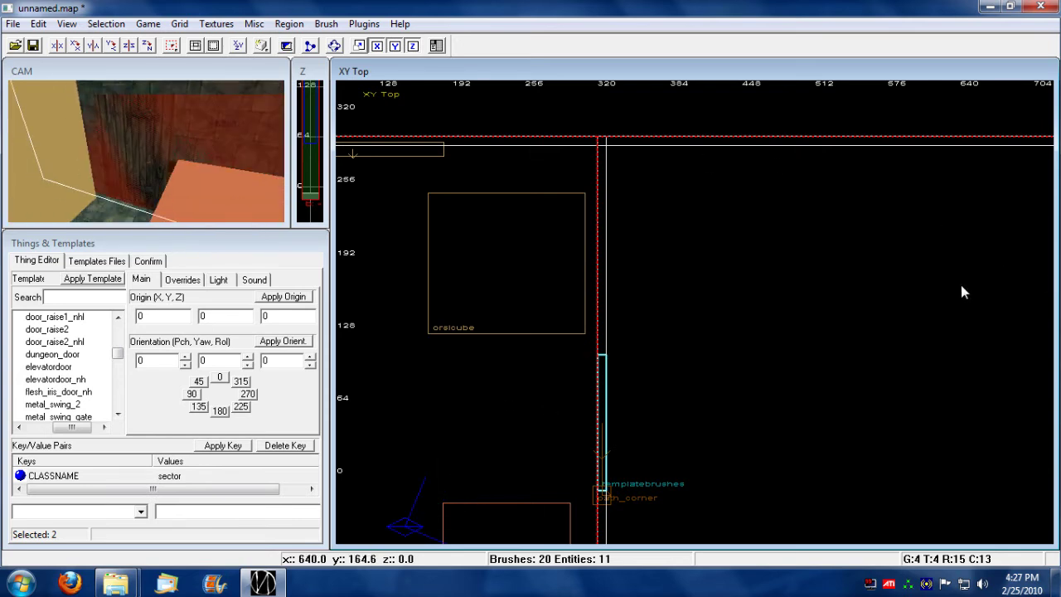
pyautogui.press('Left')
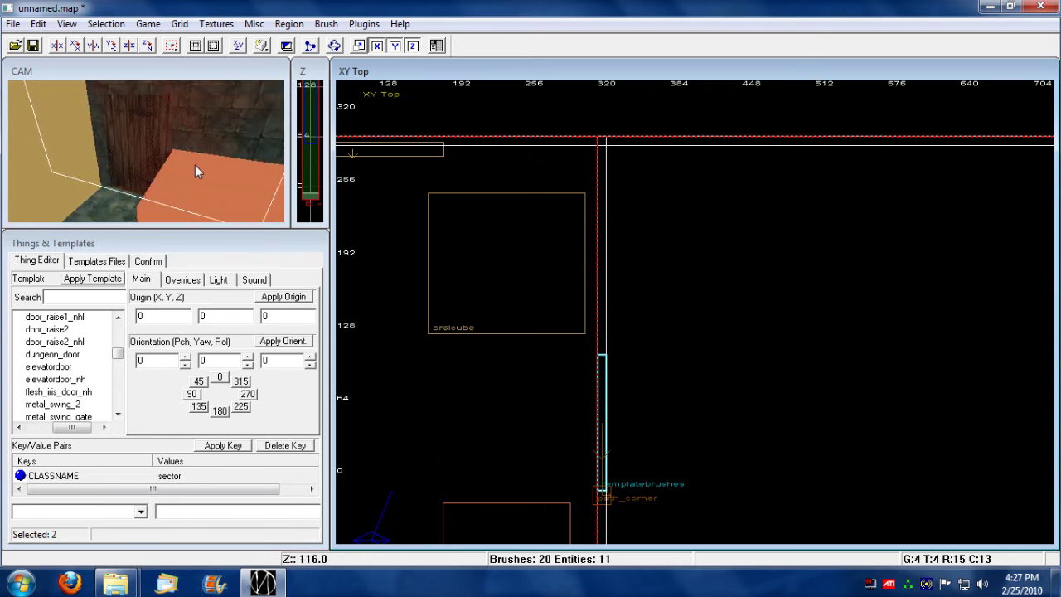
pyautogui.press('Up')
pyautogui.press('Up')
pyautogui.press('Left')
pyautogui.press('Left')
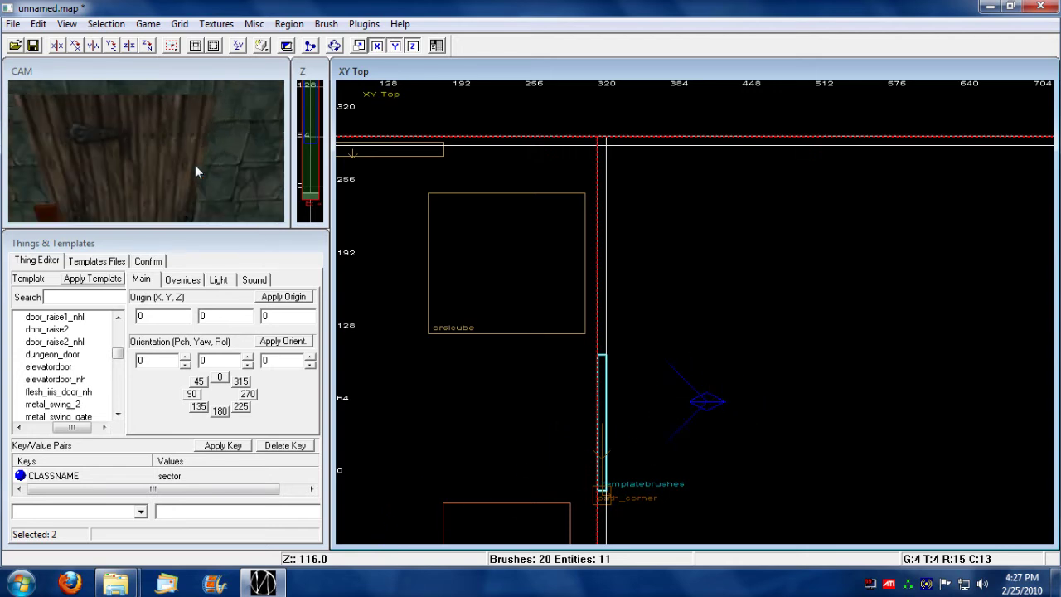
pyautogui.press('Down')
pyautogui.press('Down')
pyautogui.press('Down')
pyautogui.press('Down')
pyautogui.press('Down')
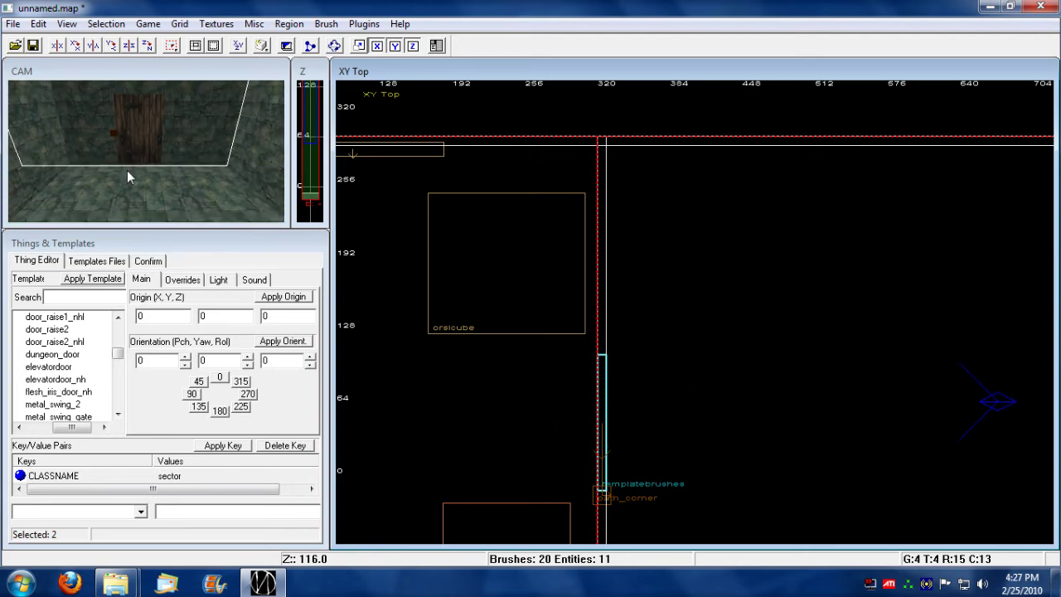
pyautogui.hotkey('ctrl', 'shift', 'z')
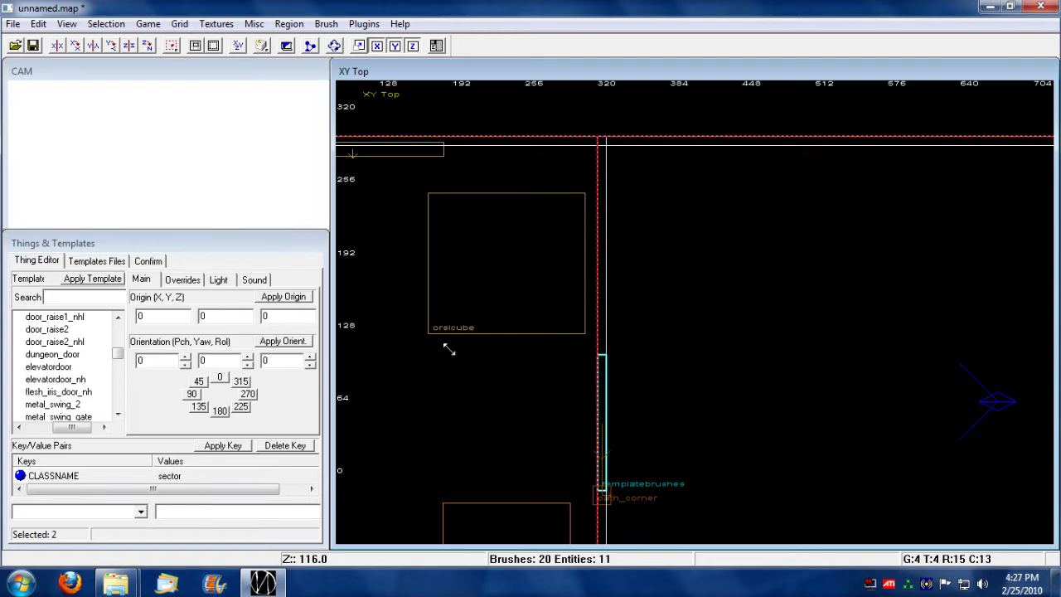
pyautogui.doubleClick(267, 73)
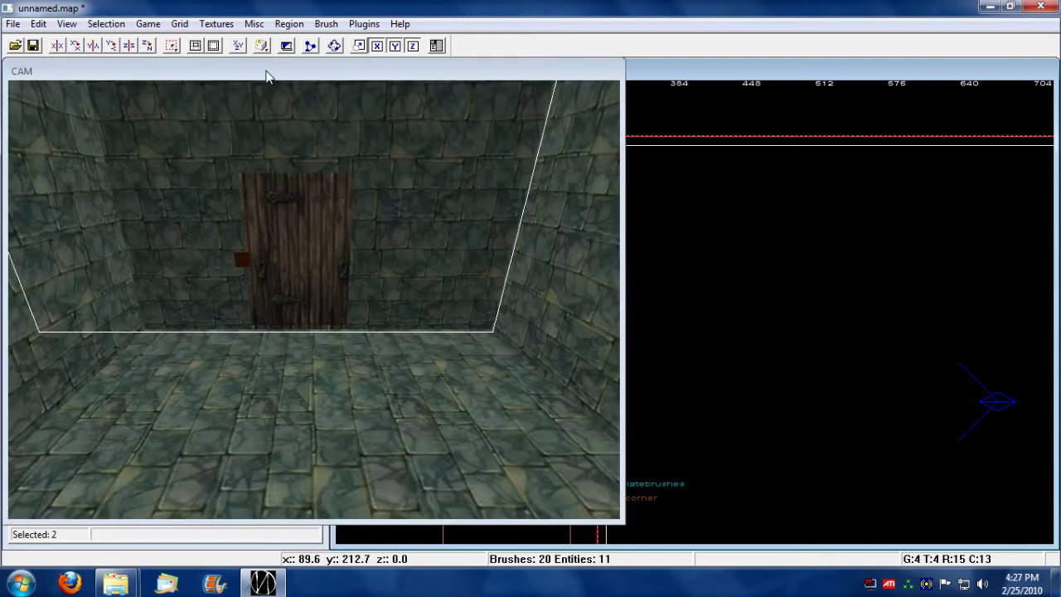
pyautogui.press('Right')
pyautogui.press('Right')
pyautogui.press('Right')
pyautogui.press('Left')
pyautogui.press('Left')
pyautogui.press('Left')
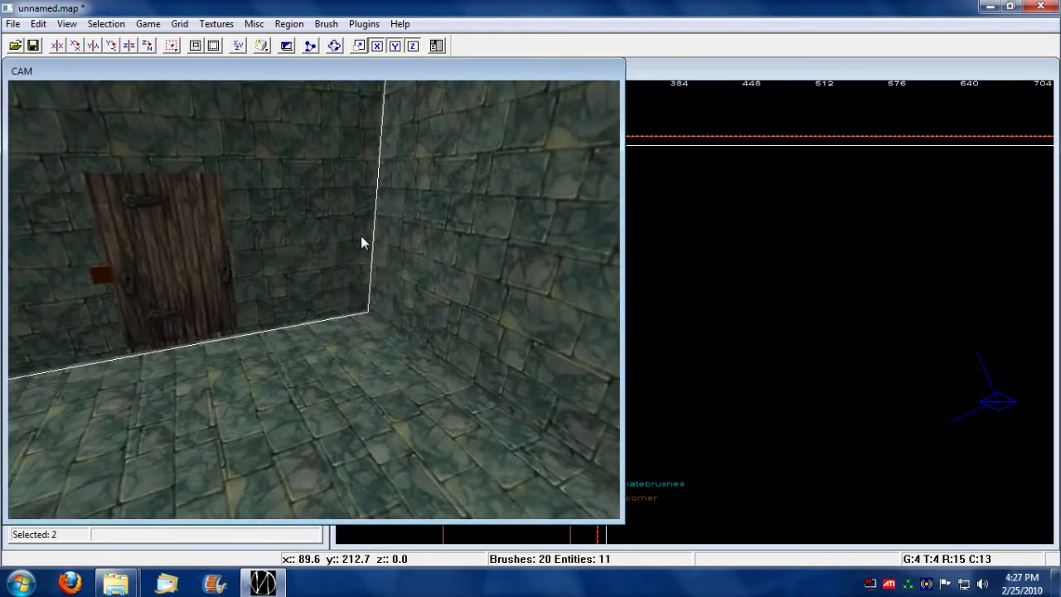
pyautogui.press('Down')
pyautogui.press('Down')
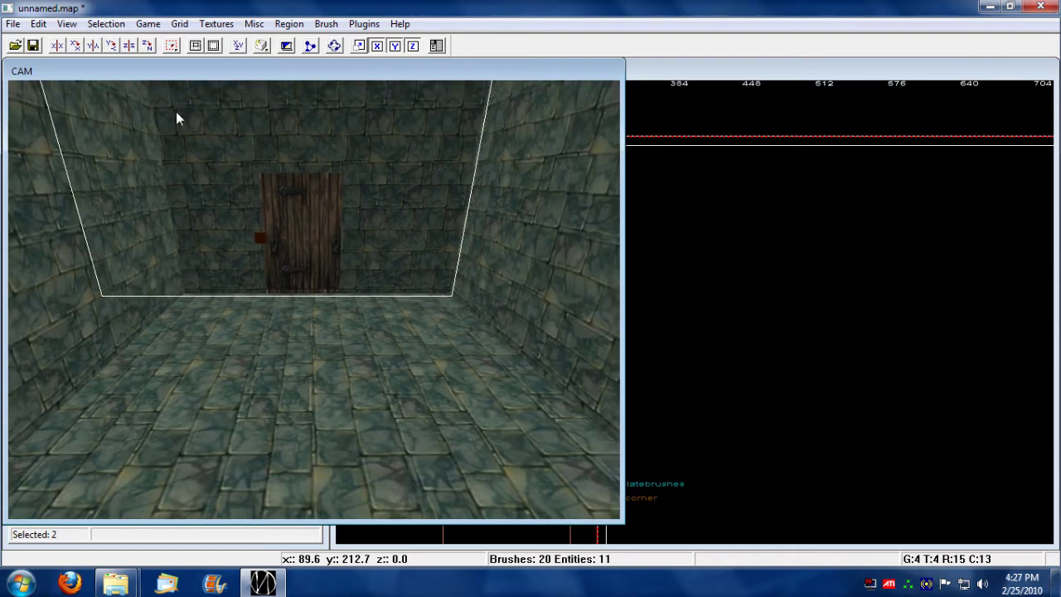
pyautogui.press('Up')
pyautogui.press('Up')
pyautogui.press('Up')
pyautogui.press('Up')
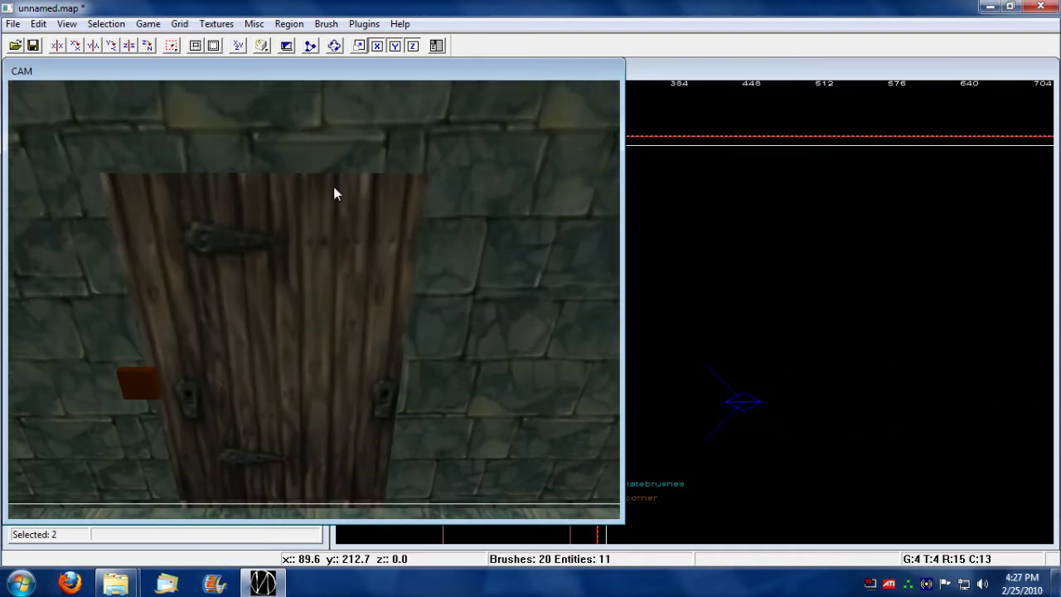
pyautogui.press('Up')
pyautogui.press('Up')
pyautogui.press('Right')
pyautogui.press('Right')
pyautogui.press('Right')
pyautogui.press('Right')
pyautogui.press('Down')
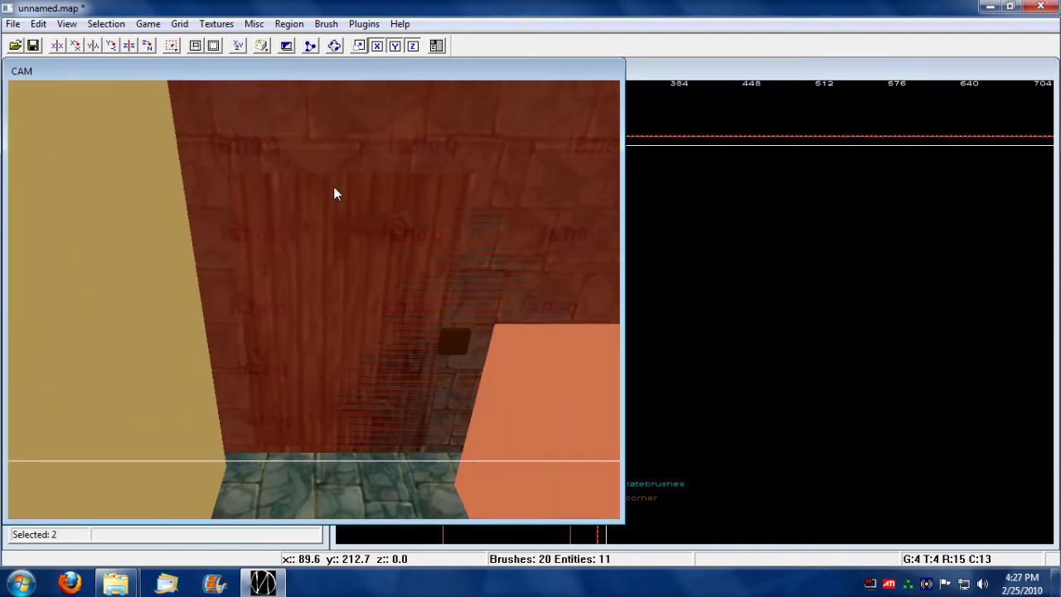
pyautogui.press('Down')
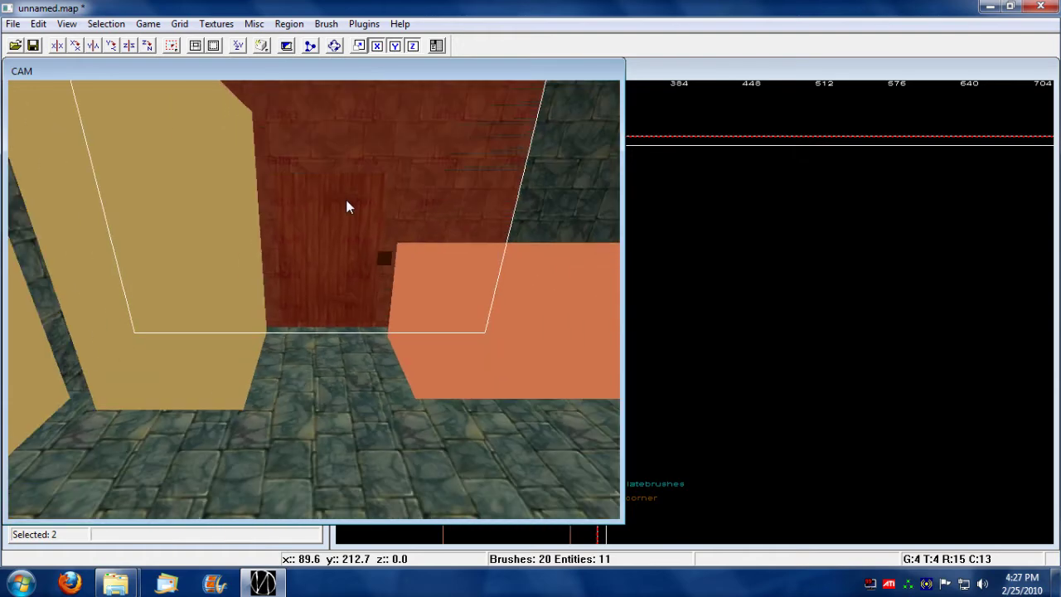
# Restore the layout and drag the sector's edges flush against the torture-table room's wall.
pyautogui.doubleClick(437, 72)
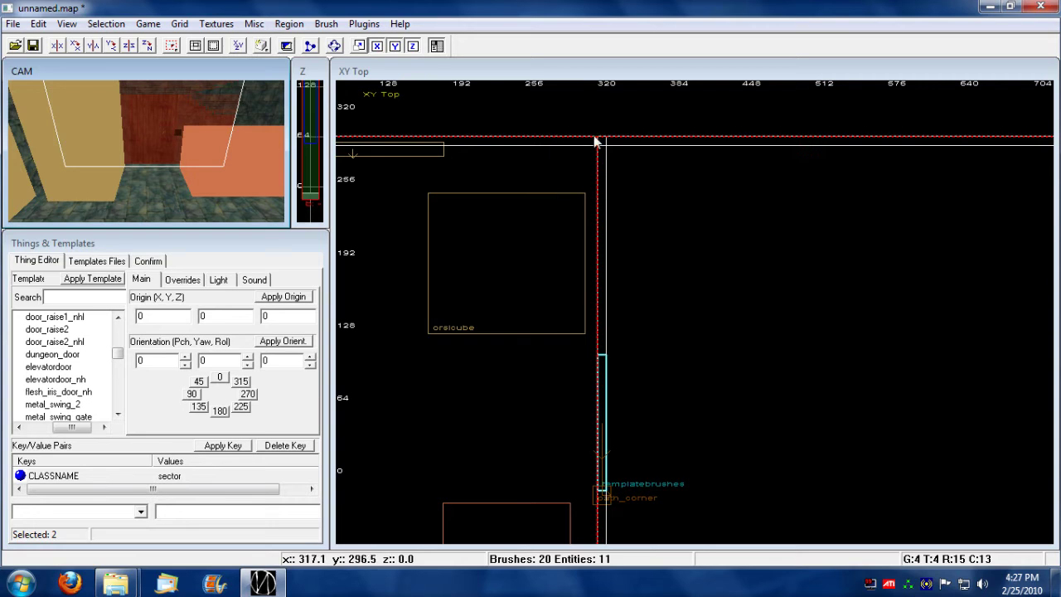
pyautogui.moveTo(595, 110); pyautogui.dragTo(597, 106)
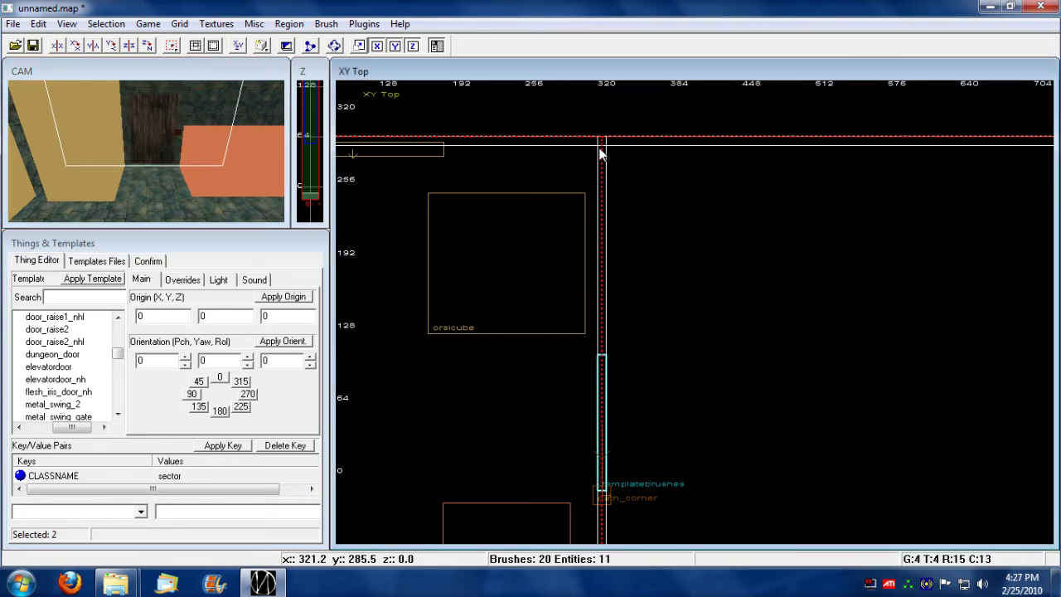
pyautogui.moveTo(602, 154); pyautogui.dragTo(640, 407)
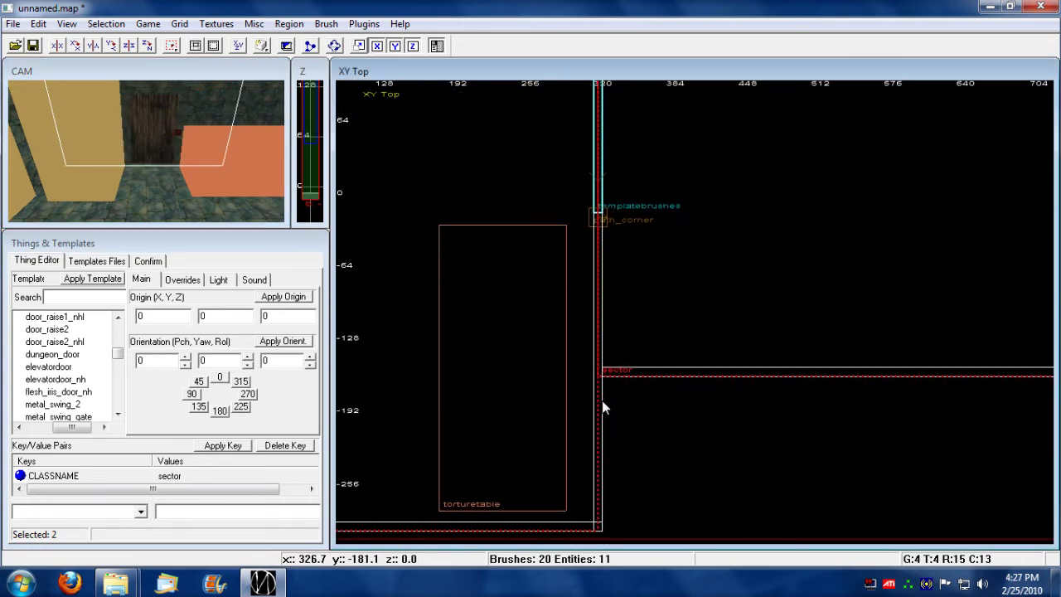
pyautogui.moveTo(695, 312); pyautogui.dragTo(665, 240, button='right')
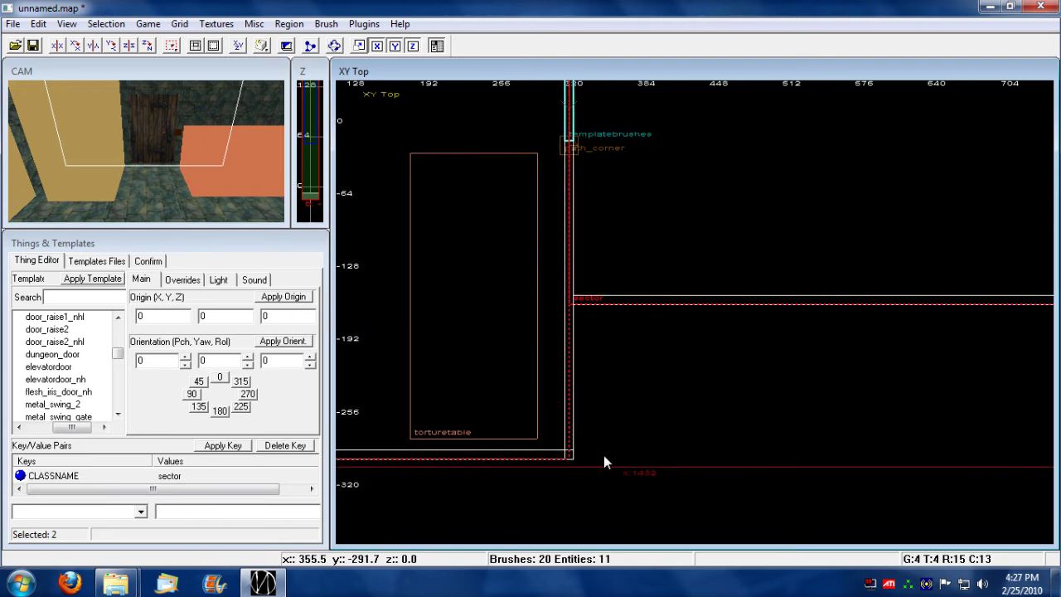
pyautogui.moveTo(578, 471); pyautogui.dragTo(592, 340, button='right')
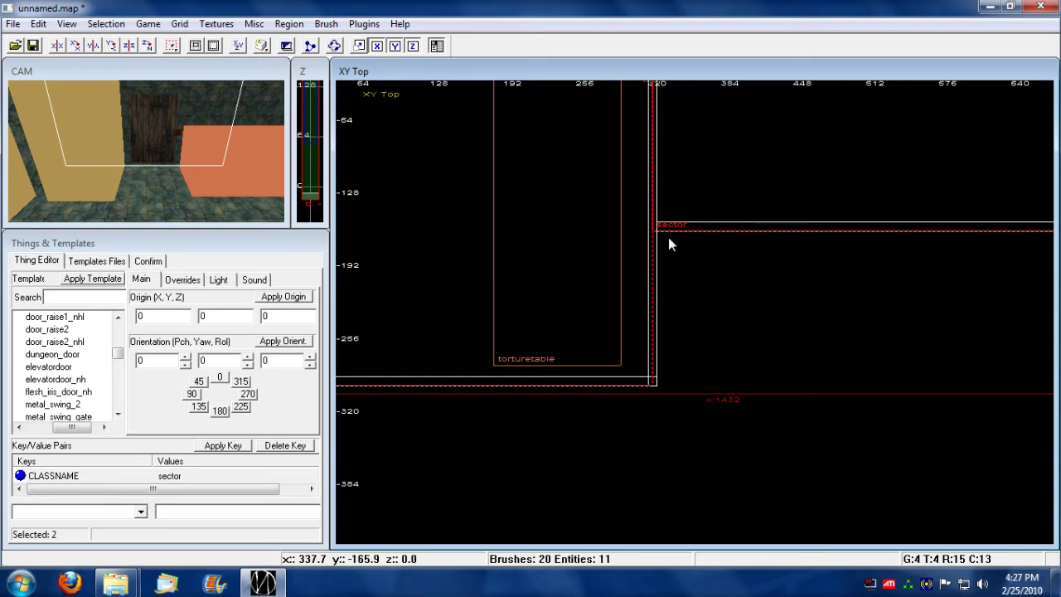
# Enlarge the 3D preview and fly the camera up close to the wooden door.
pyautogui.press('Right')
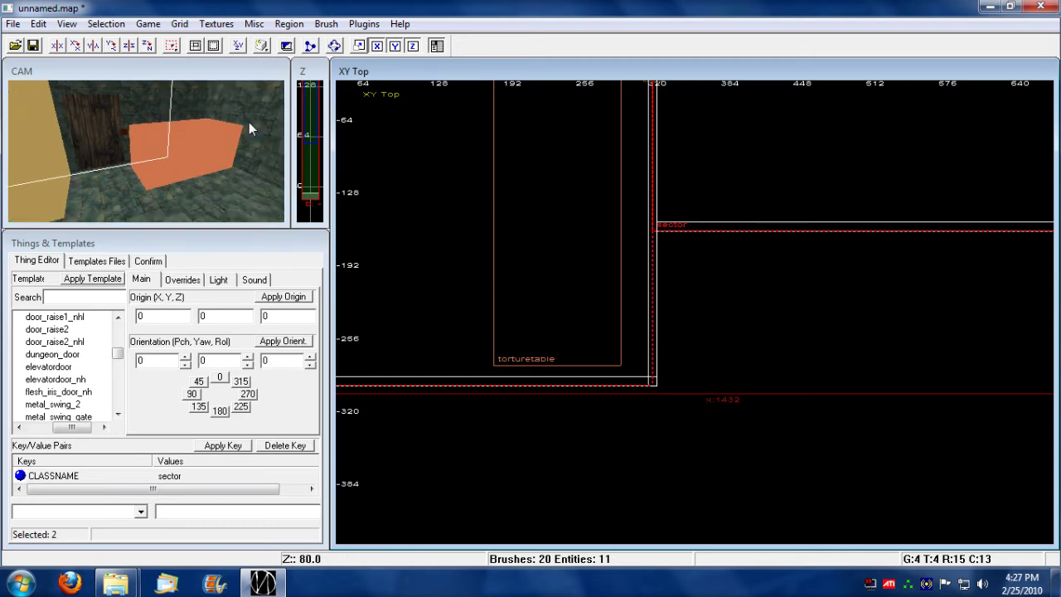
pyautogui.press('Right')
pyautogui.press('Right')
pyautogui.press('Right')
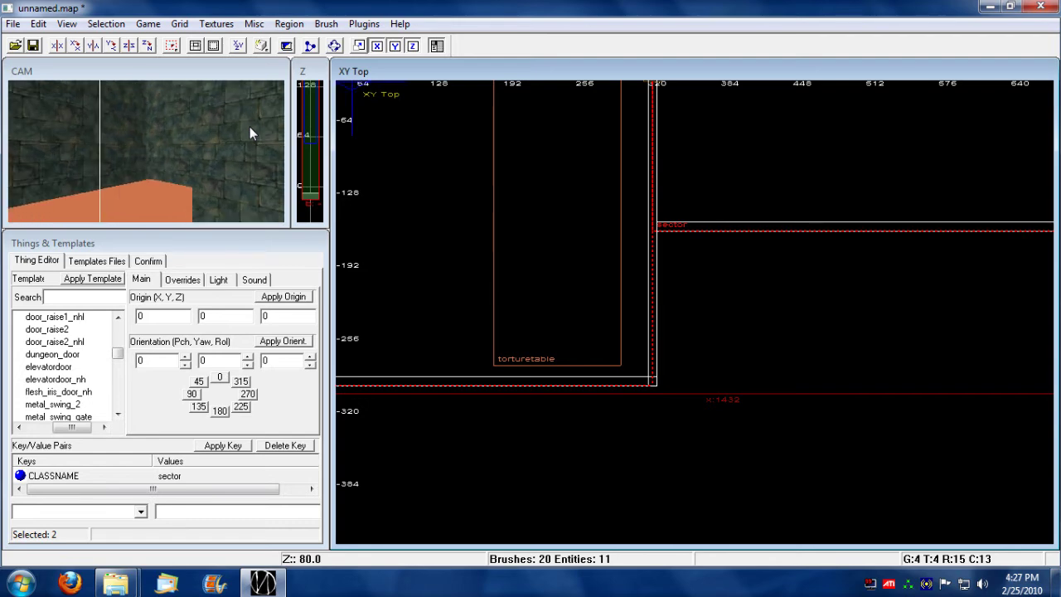
pyautogui.click(212, 83)
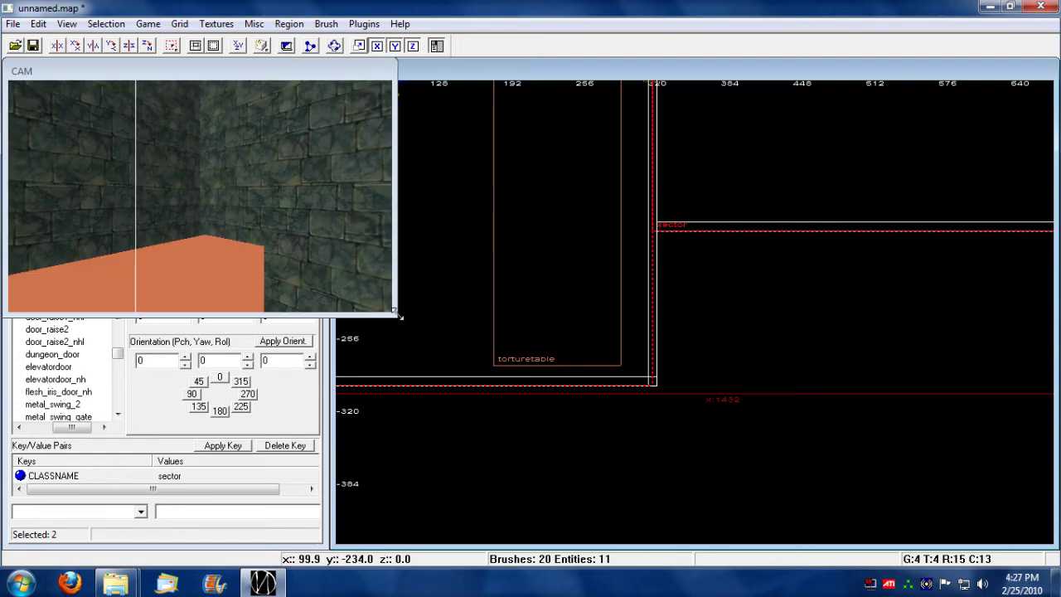
pyautogui.moveTo(398, 315); pyautogui.dragTo(502, 390)
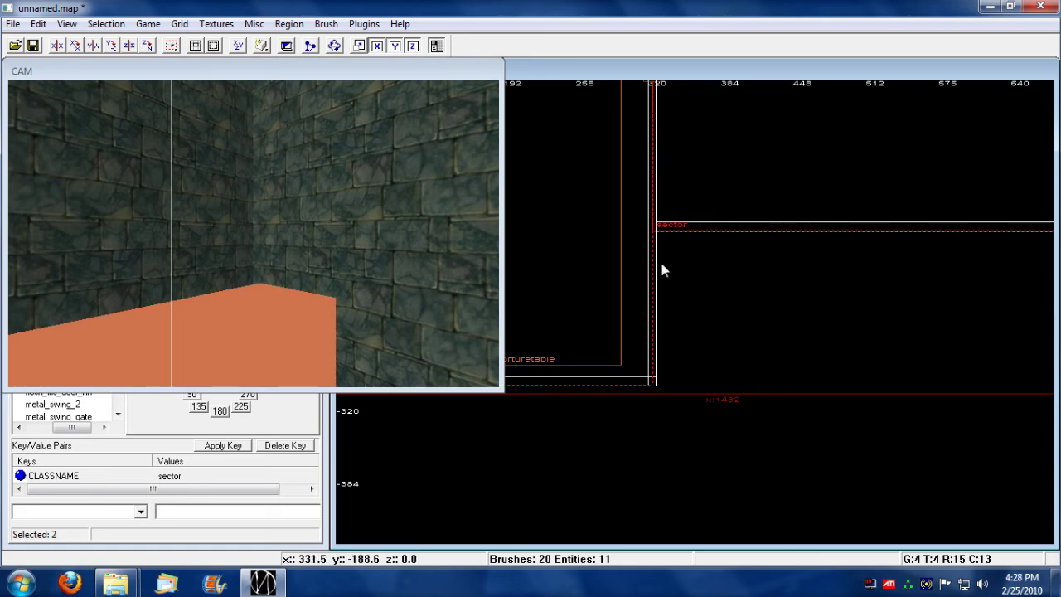
pyautogui.press('Down')
pyautogui.press('Down')
pyautogui.press('Down')
pyautogui.press('Down')
pyautogui.press('Down')
pyautogui.press('Down')
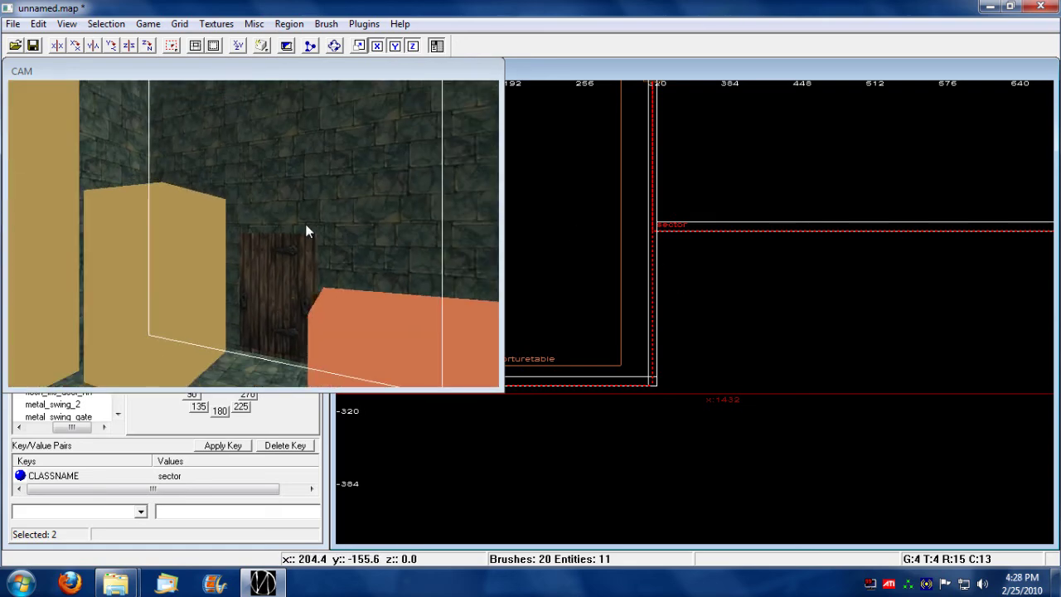
pyautogui.press('Down')
pyautogui.press('Down')
pyautogui.press('Up')
pyautogui.press('Up')
pyautogui.press('Up')
pyautogui.press('Up')
pyautogui.press('Up')
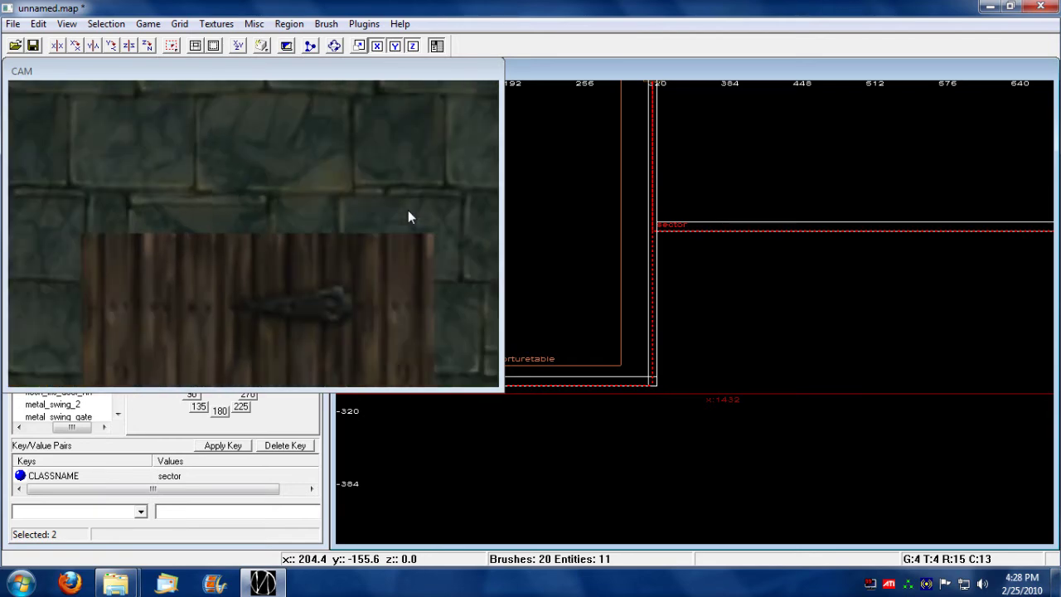
pyautogui.press('Up')
pyautogui.press('Up')
pyautogui.press('Up')
pyautogui.press('Up')
# Add a light entity inside the new right-hand room from the XY Top view.
pyautogui.press('Left')
pyautogui.press('Escape')
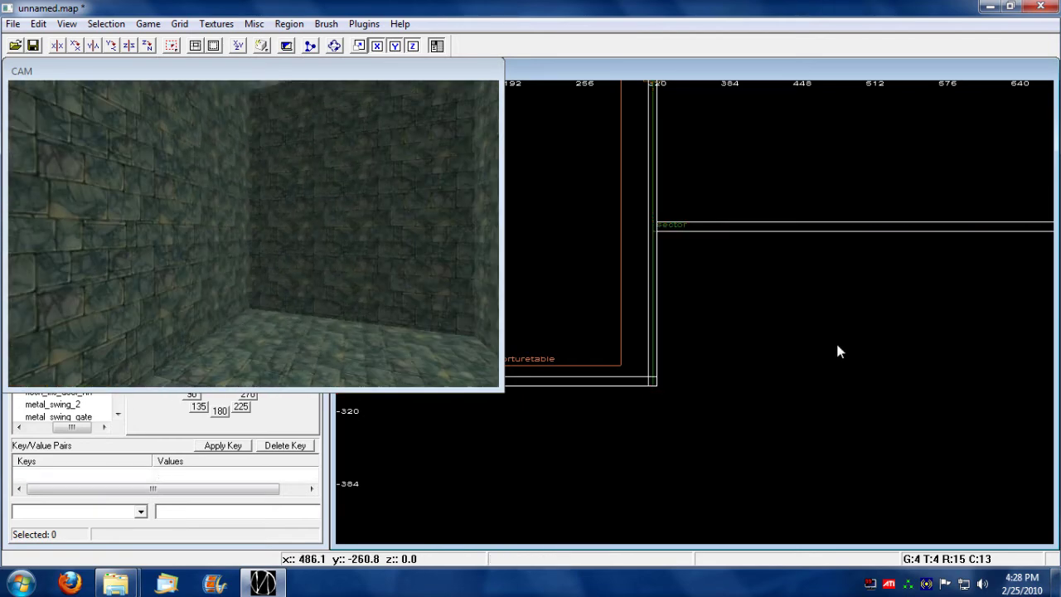
pyautogui.press('Delete')
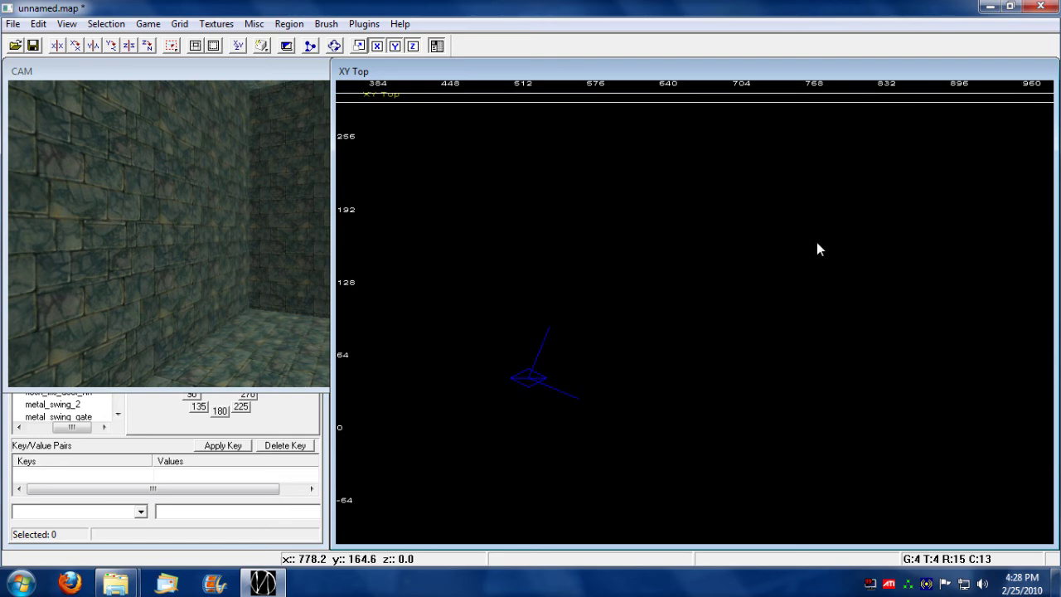
pyautogui.scroll(-1, 829, 378)
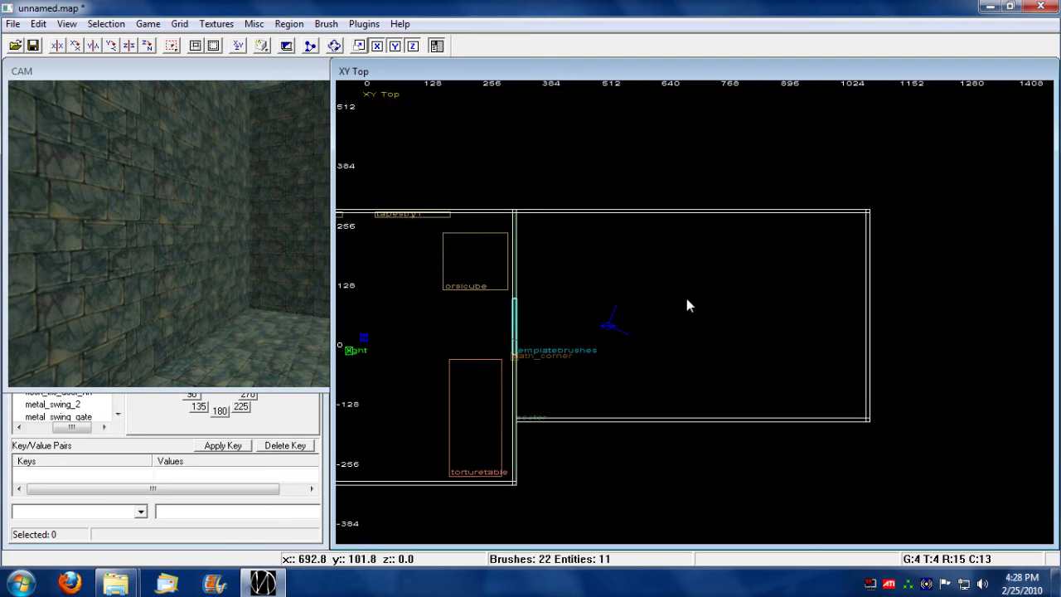
pyautogui.rightClick(610, 313)
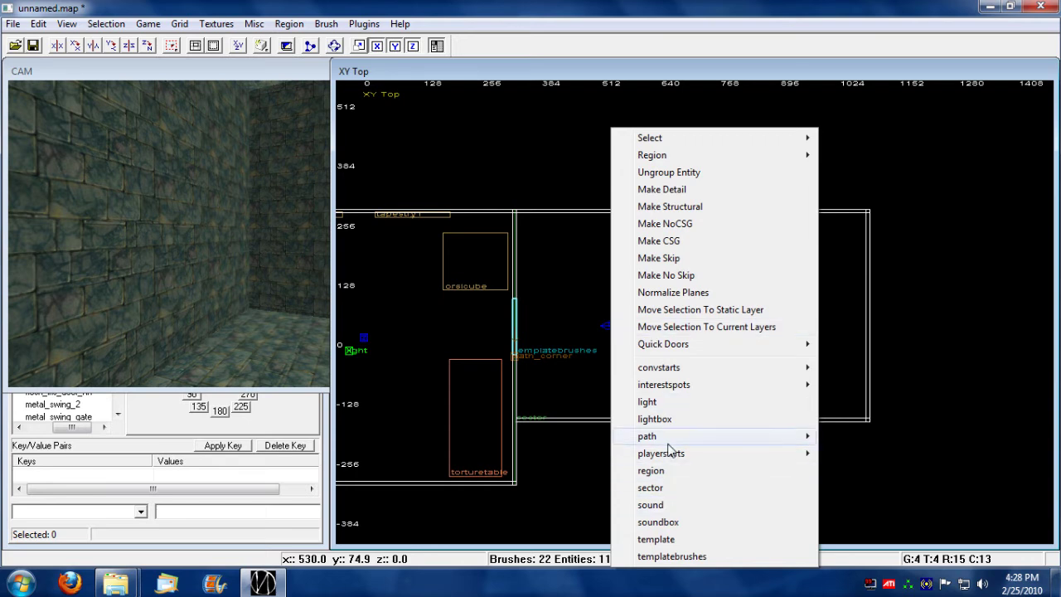
pyautogui.click(663, 402)
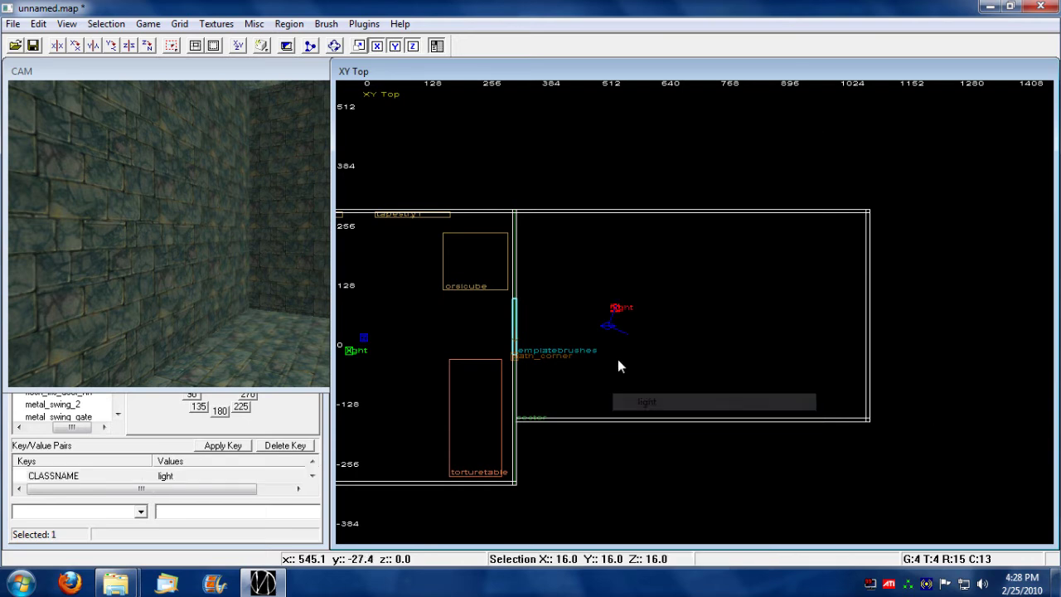
pyautogui.moveTo(618, 365); pyautogui.dragTo(611, 373)
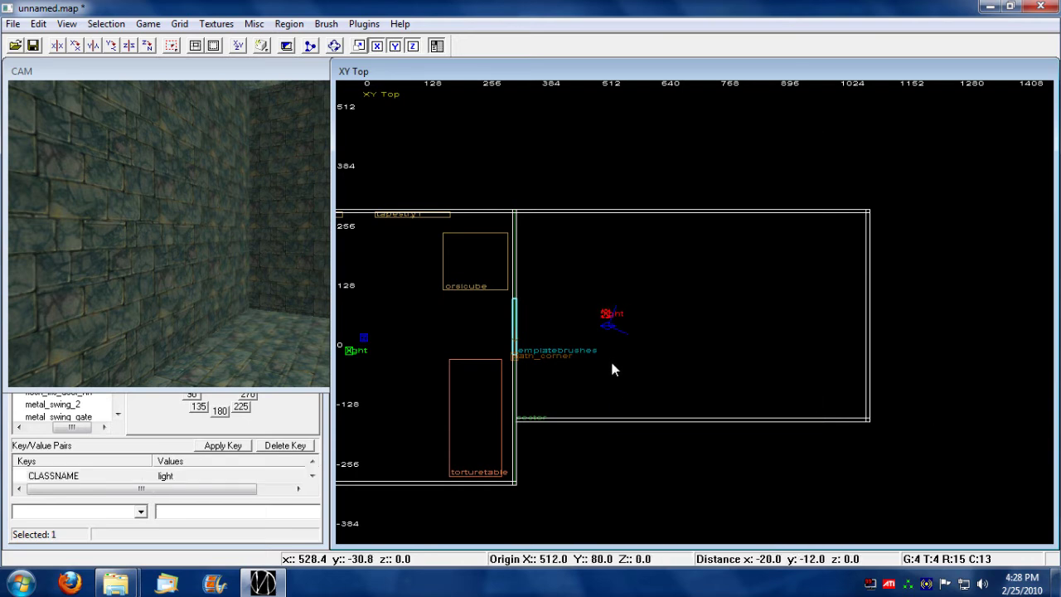
# On Grid 8, raise the light to about height 264 in the front view and duplicate it.
pyautogui.click(180, 24)
pyautogui.click(203, 90)
pyautogui.hotkey('ctrl', 'Tab')
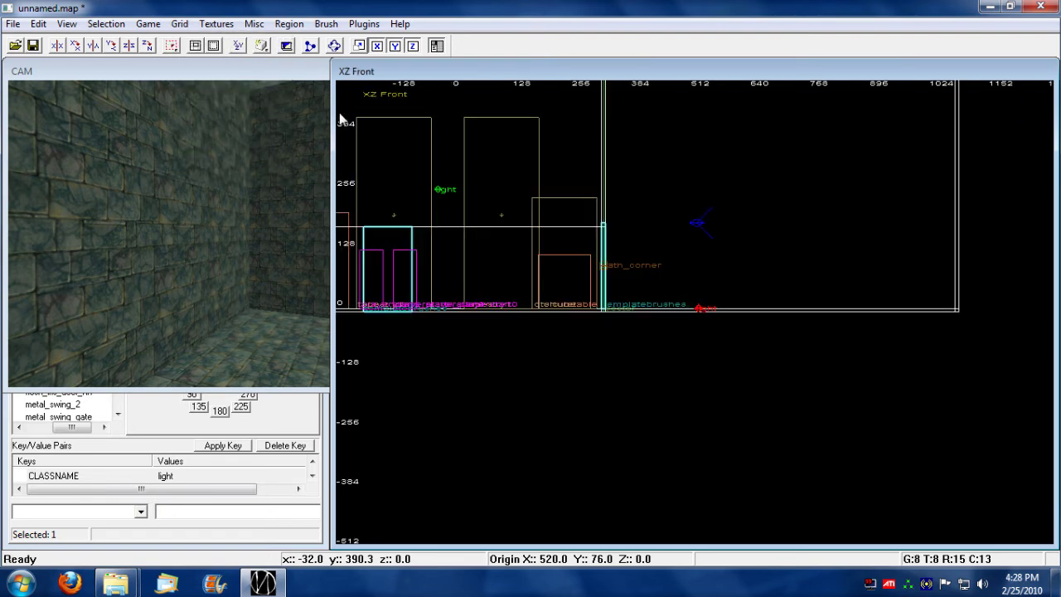
pyautogui.moveTo(694, 443); pyautogui.dragTo(693, 207)
pyautogui.moveTo(727, 160); pyautogui.dragTo(711, 260, button='right')
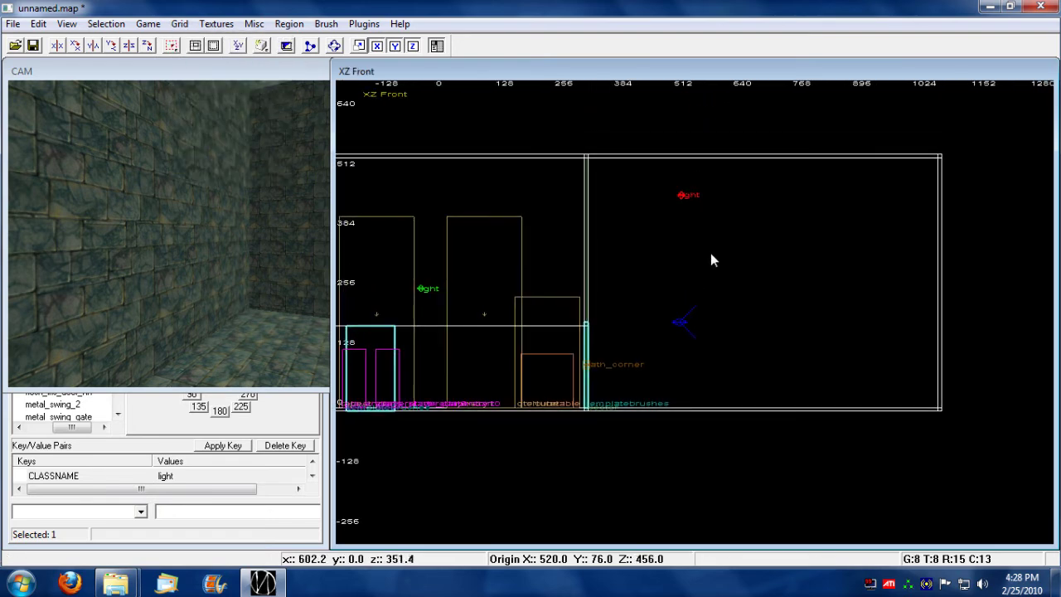
pyautogui.moveTo(694, 280)
pyautogui.mouseDown()
pyautogui.moveTo(695, 375)
pyautogui.moveTo(867, 369)
pyautogui.mouseUp()
pyautogui.press('space')
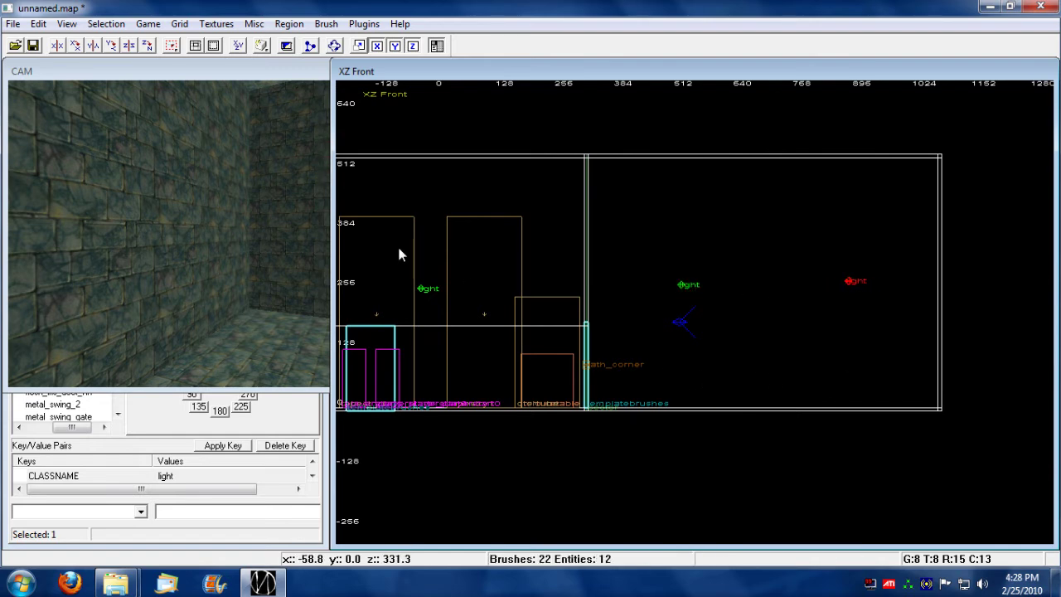
pyautogui.press('Escape')
pyautogui.press('Down')
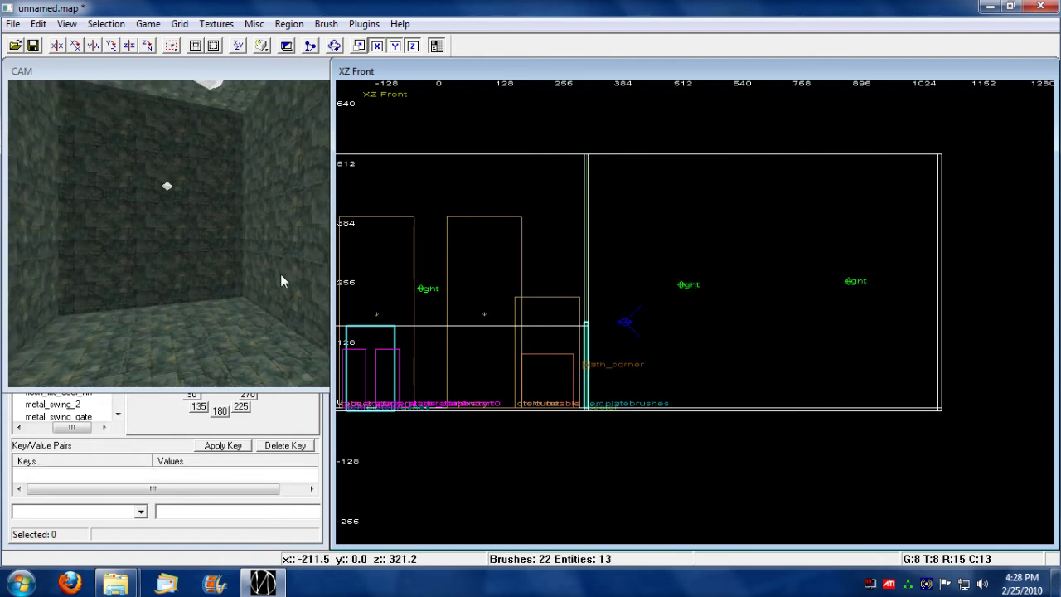
# Fly the 3D camera around the torture-house room past the light and wooden door.
pyautogui.press('Right')
pyautogui.press('Up')
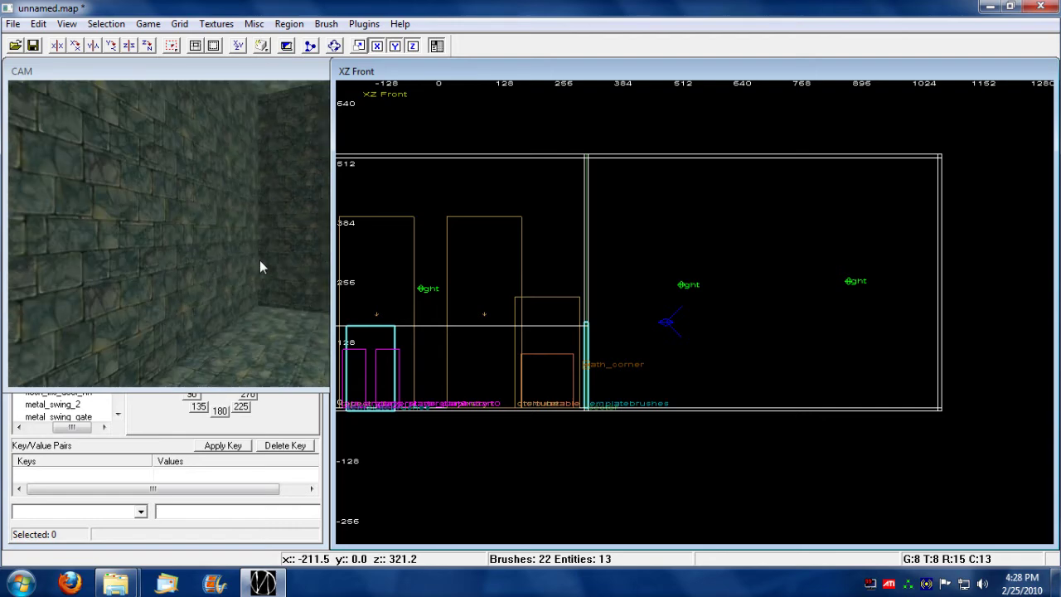
pyautogui.press('Up')
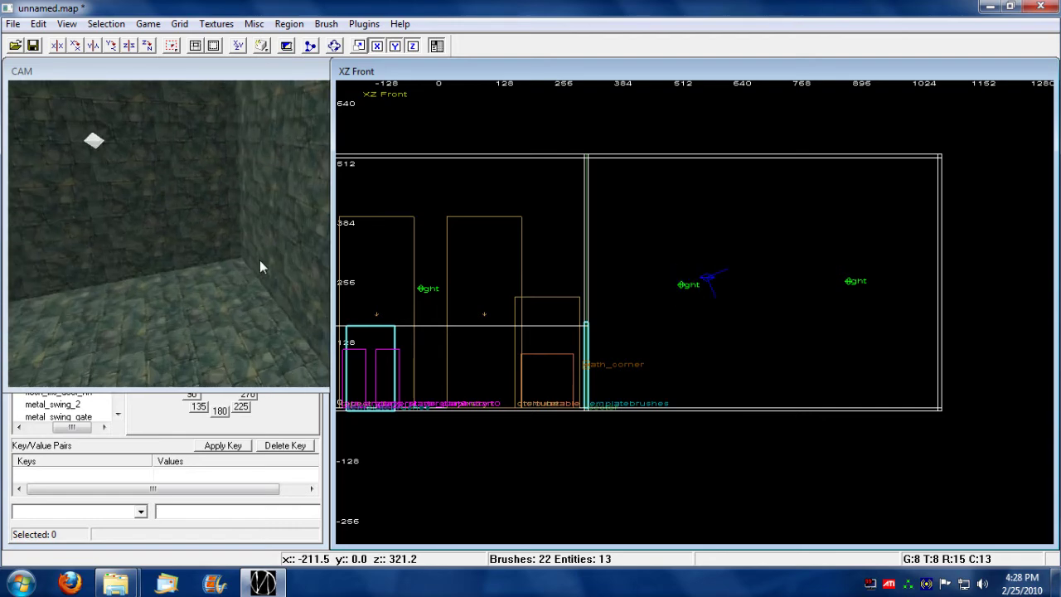
pyautogui.press('Left')
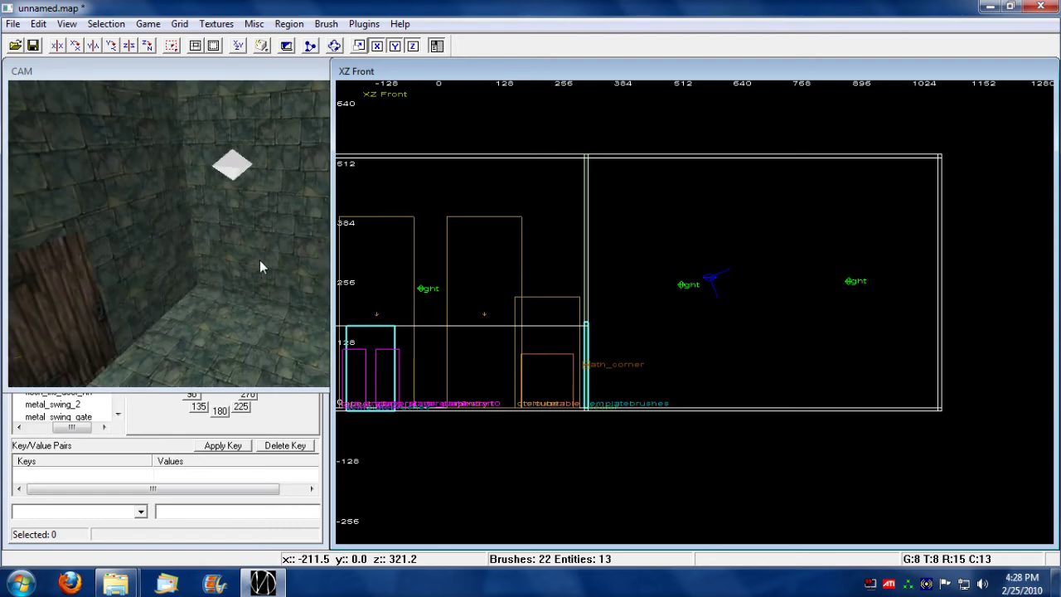
pyautogui.press('Up')
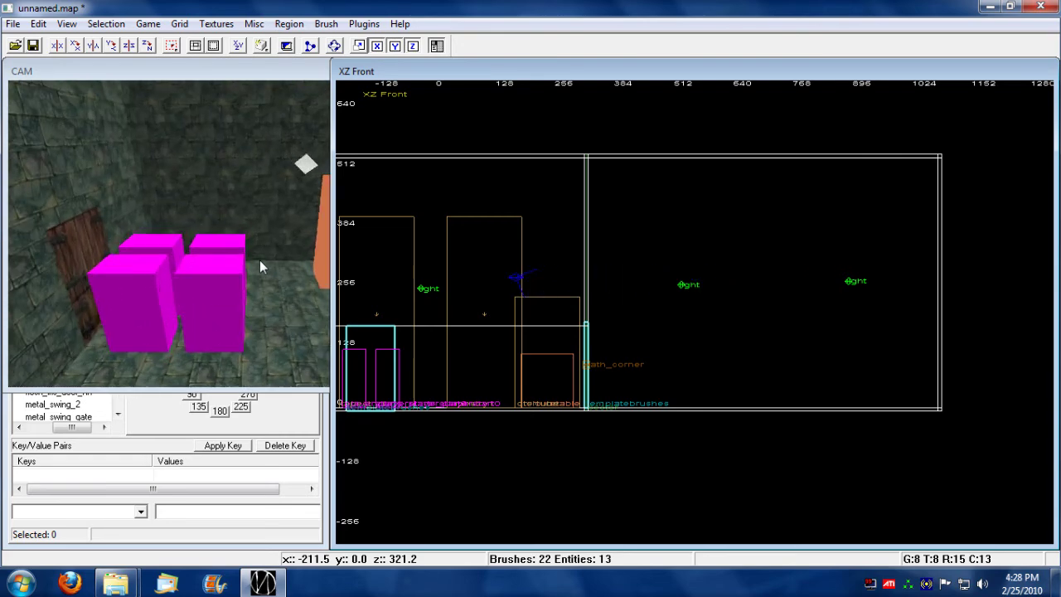
pyautogui.press('Left')
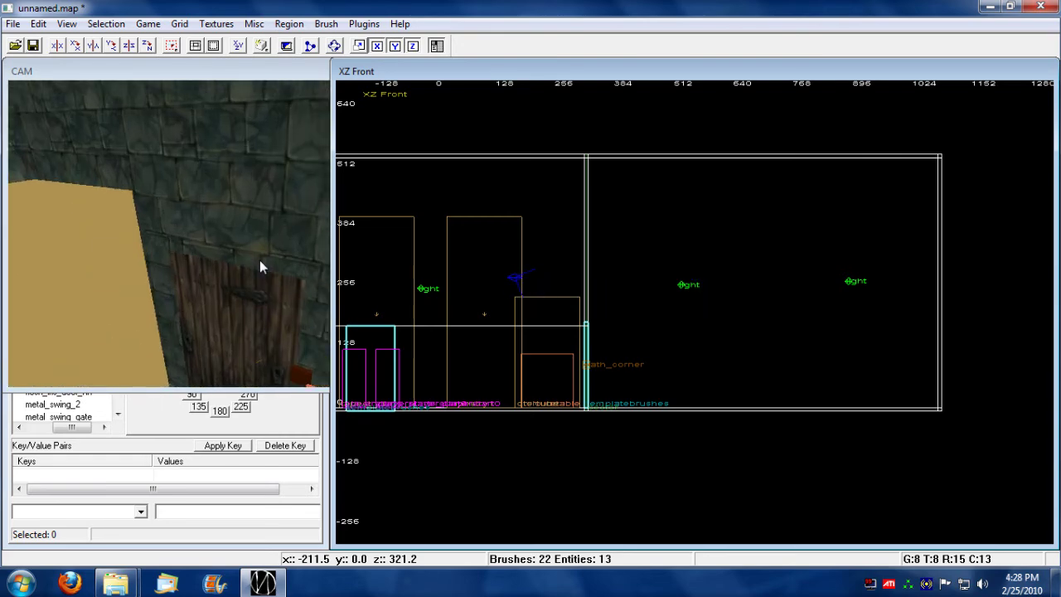
pyautogui.press('Up')
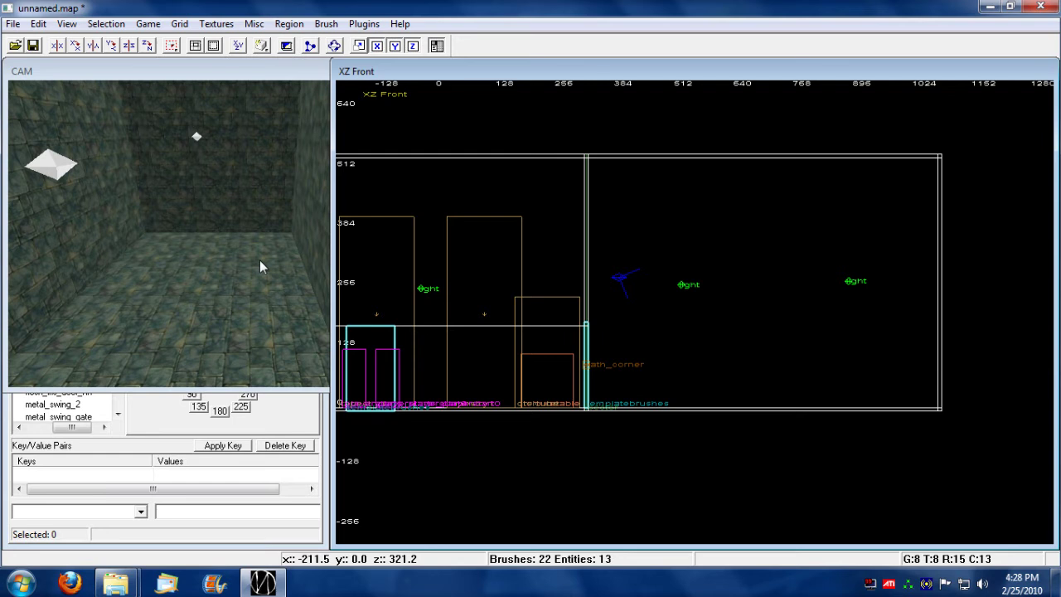
pyautogui.click(455, 216)
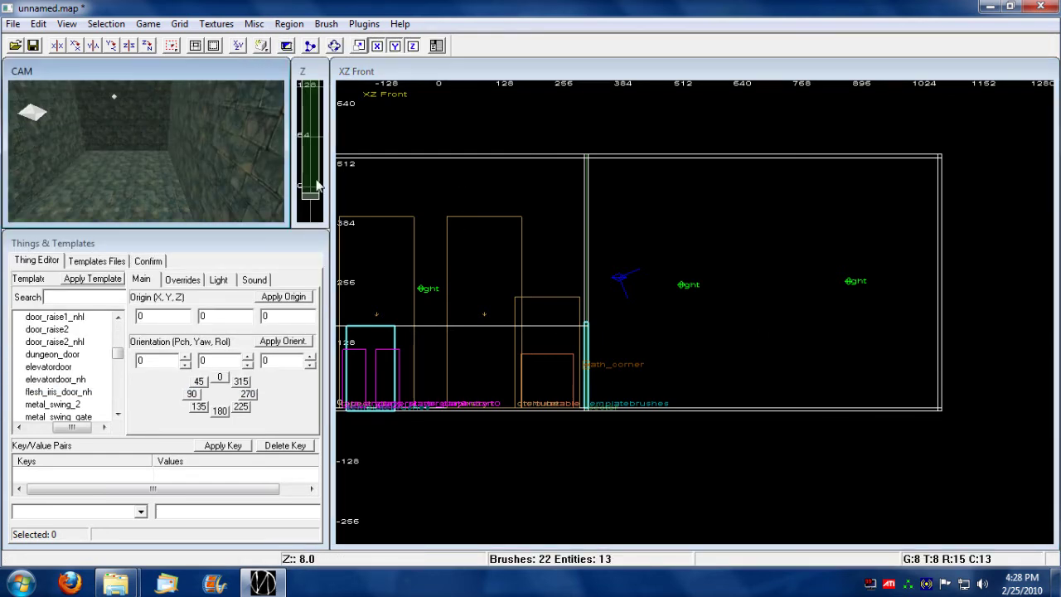
pyautogui.moveTo(164, 199); pyautogui.dragTo(164, 183, button='right')
pyautogui.press('Up')
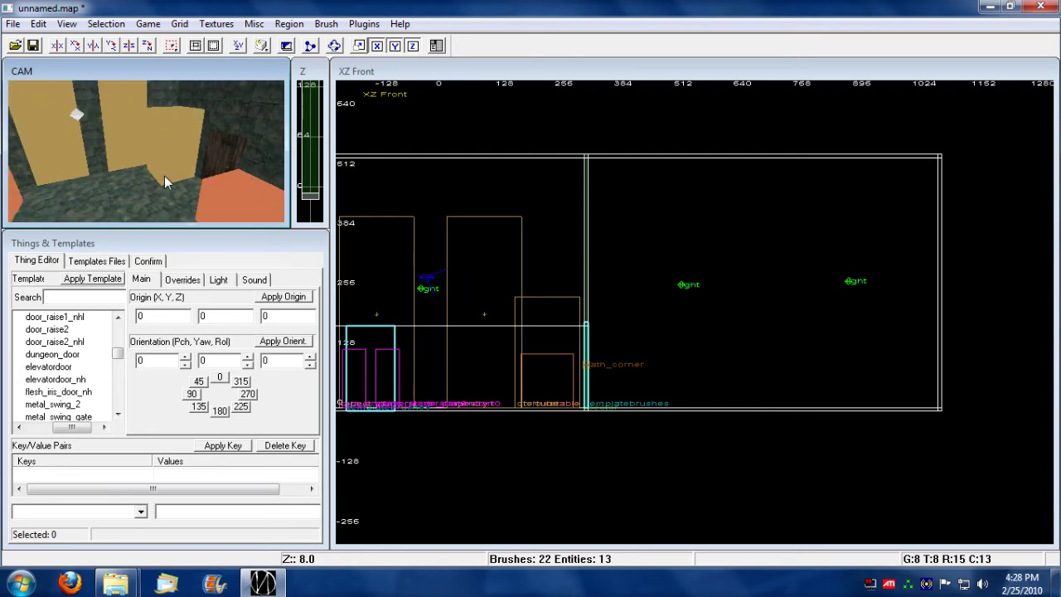
pyautogui.moveTo(164, 182); pyautogui.dragTo(164, 176, button='right')
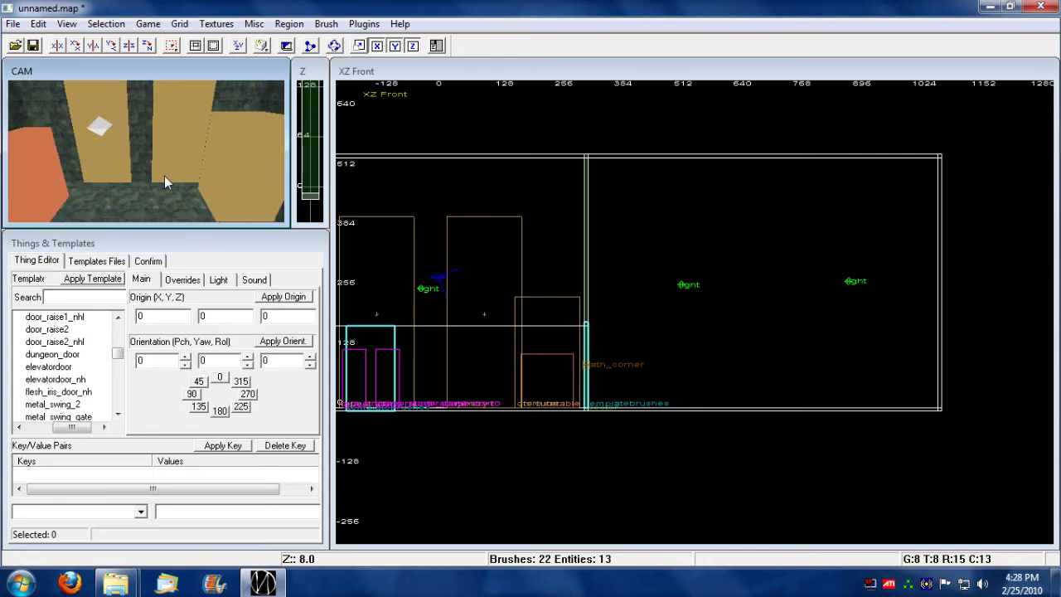
# Switch the 2D viewport back to XY Top and pan the map.
pyautogui.hotkey('ctrl', 'Tab')
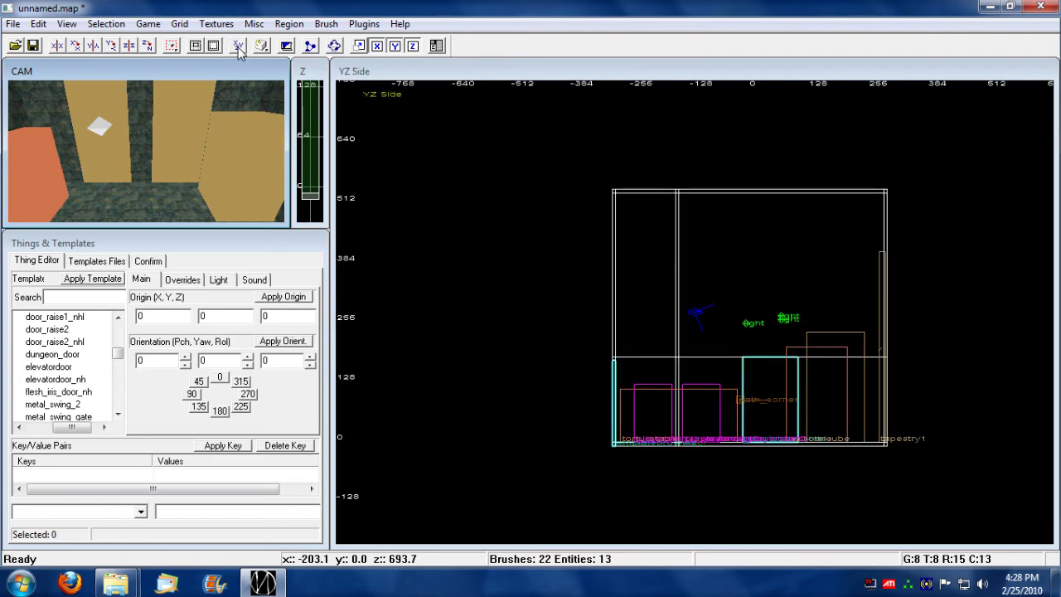
pyautogui.hotkey('ctrl', 'Tab')
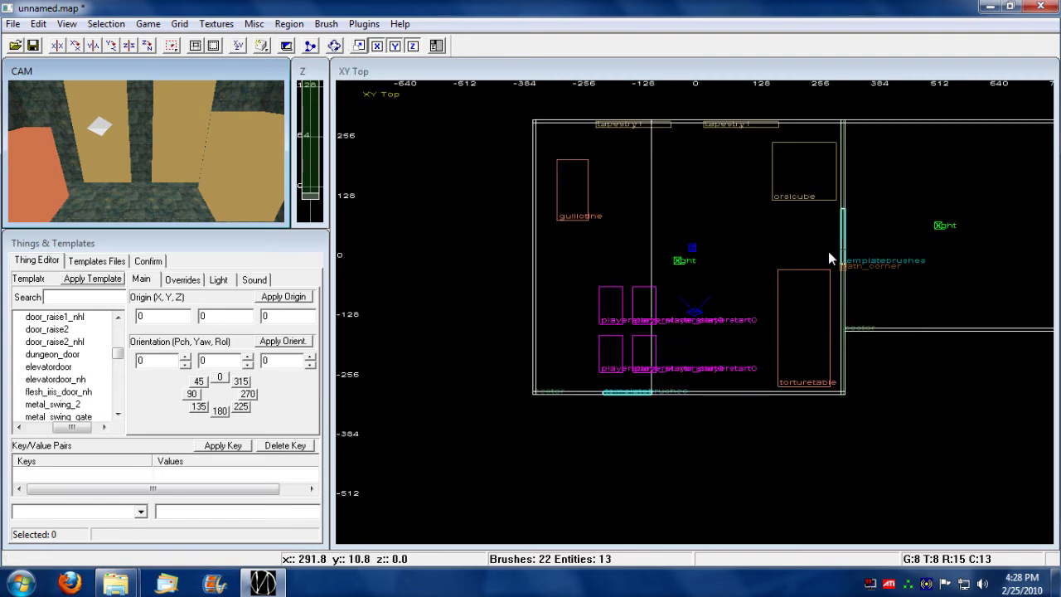
pyautogui.moveTo(774, 244); pyautogui.dragTo(788, 259, button='right')
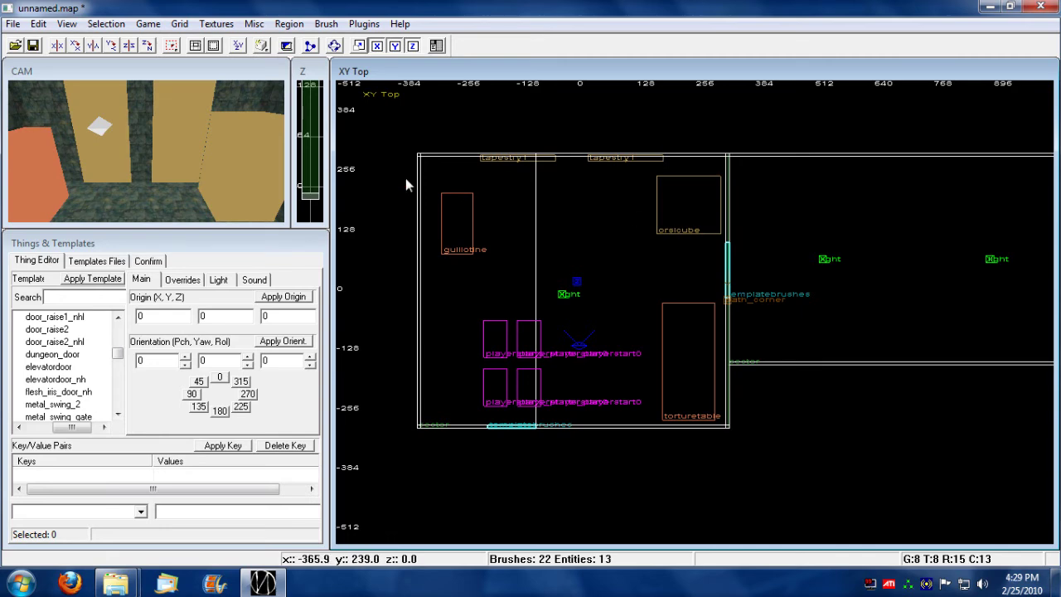
# Save the map as myinsidemap.map in the game's Maps folder.
pyautogui.click(12, 23)
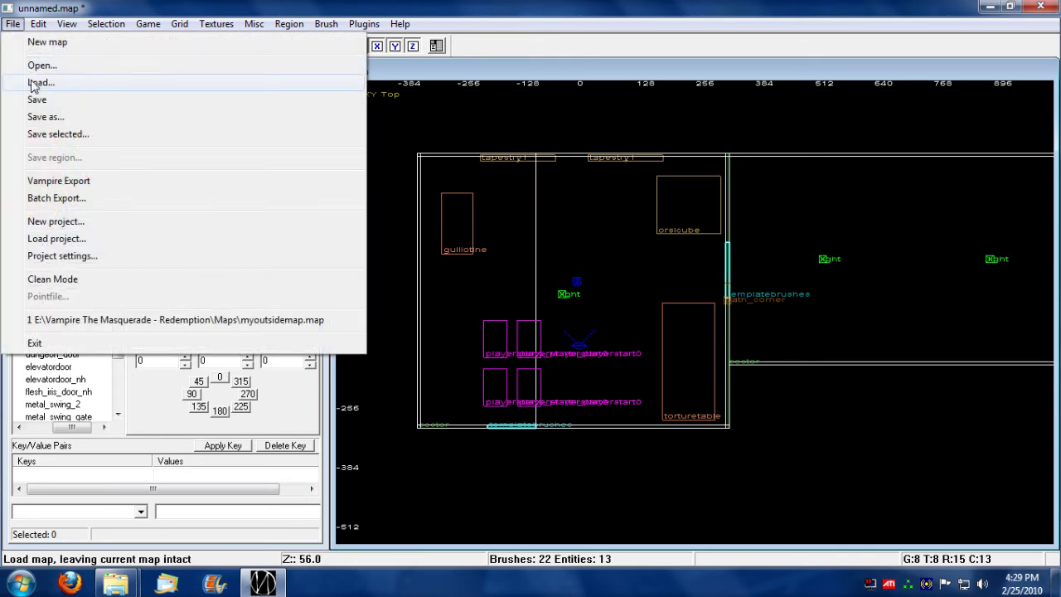
pyautogui.click(36, 101)
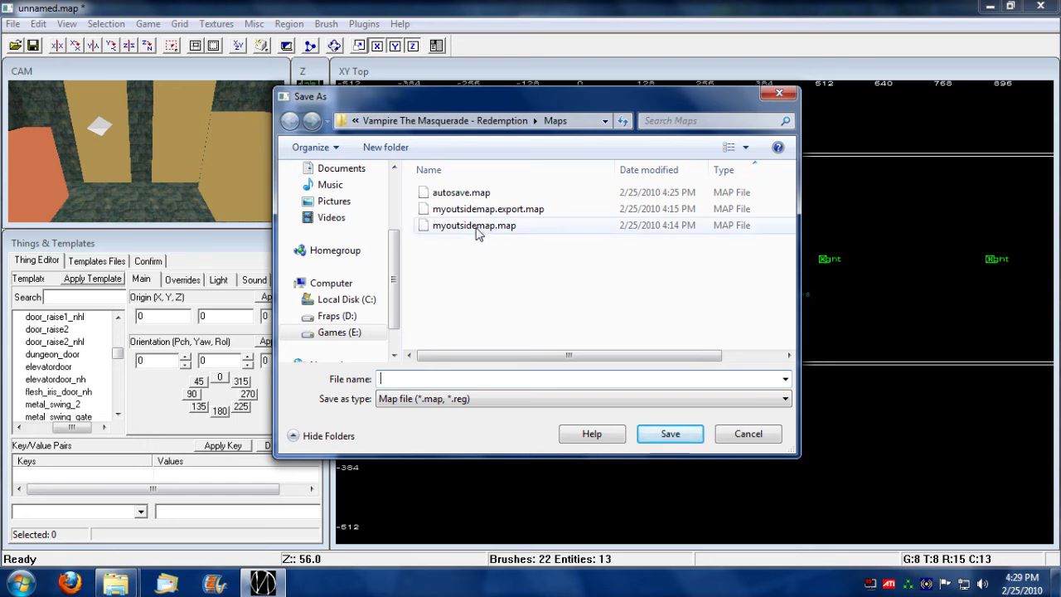
pyautogui.write('my')
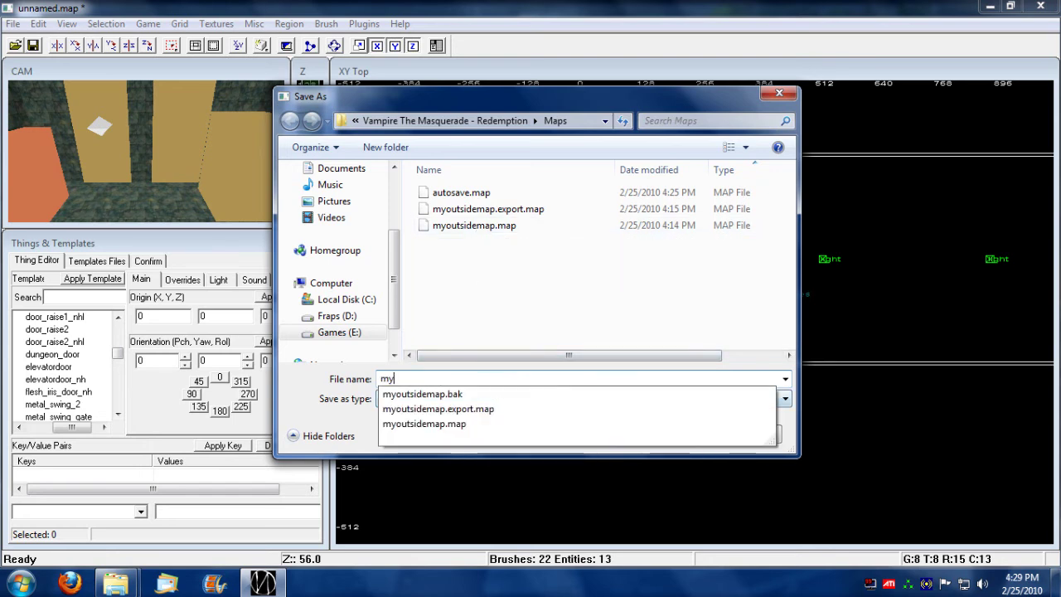
pyautogui.write('insidemap')
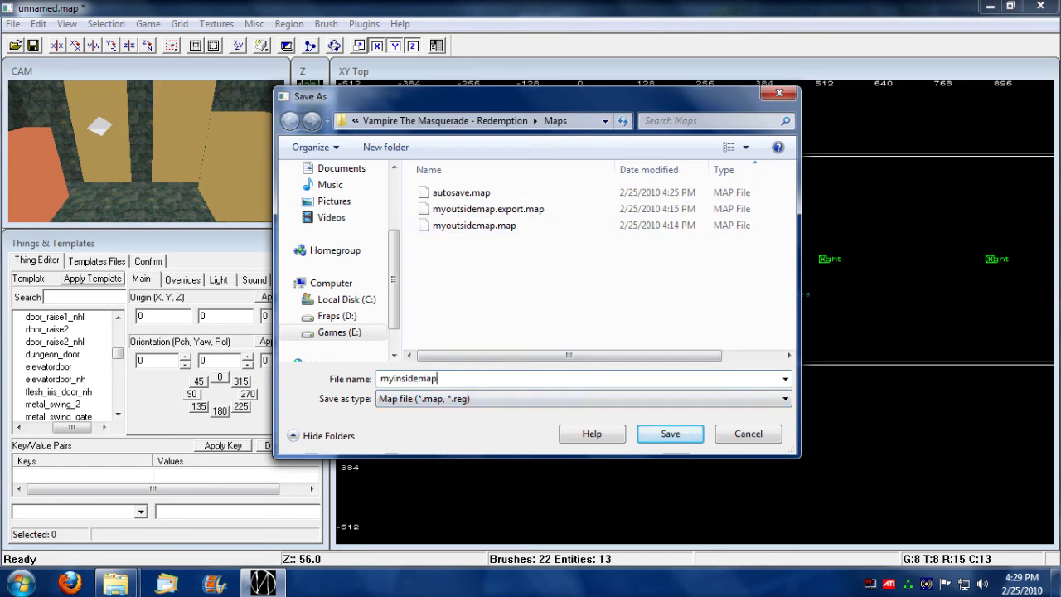
pyautogui.click(670, 434)
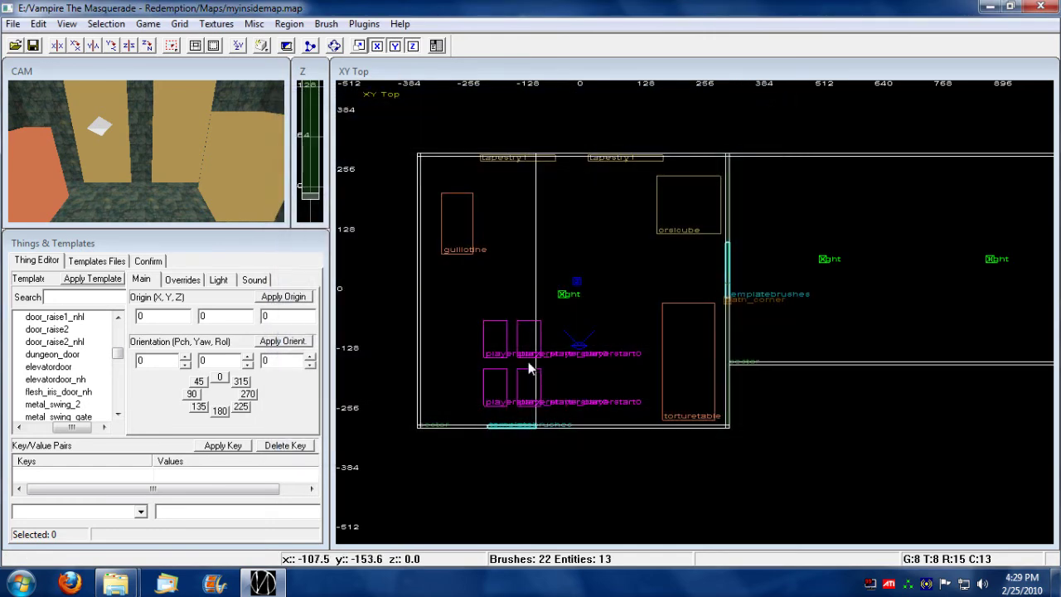
pyautogui.click(12, 23)
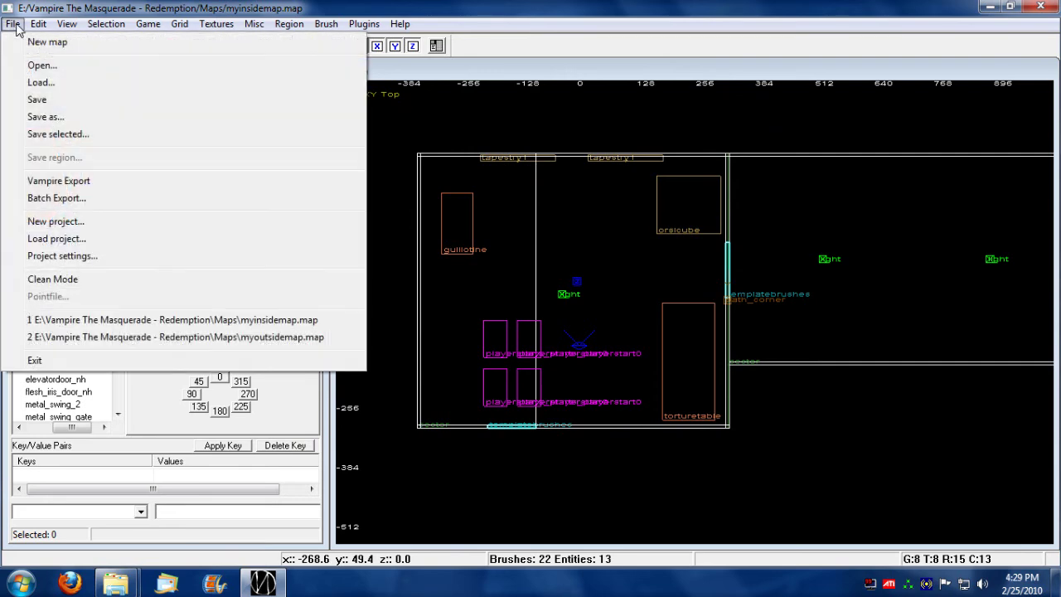
# Run a Full Export with details, shadows and a light grey (192,192,192) ambient light at intensity 5.
pyautogui.click(58, 179)
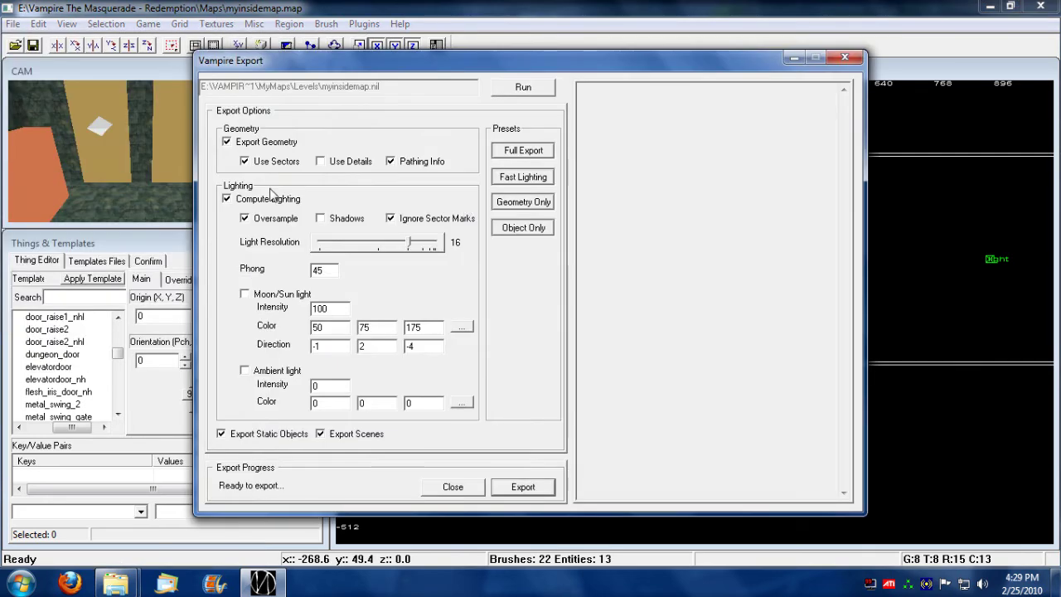
pyautogui.click(530, 153)
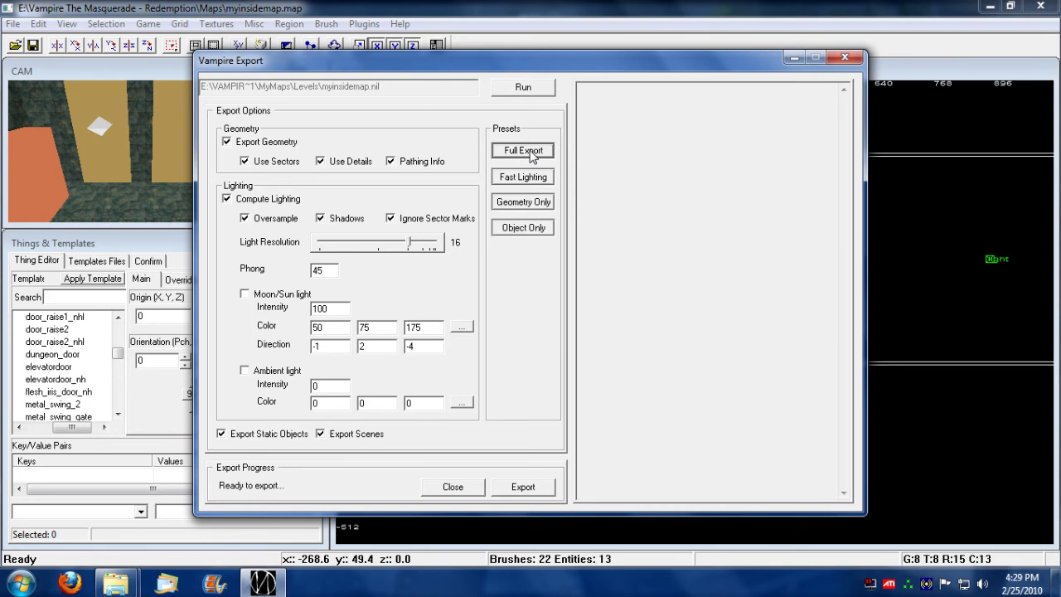
pyautogui.click(245, 370)
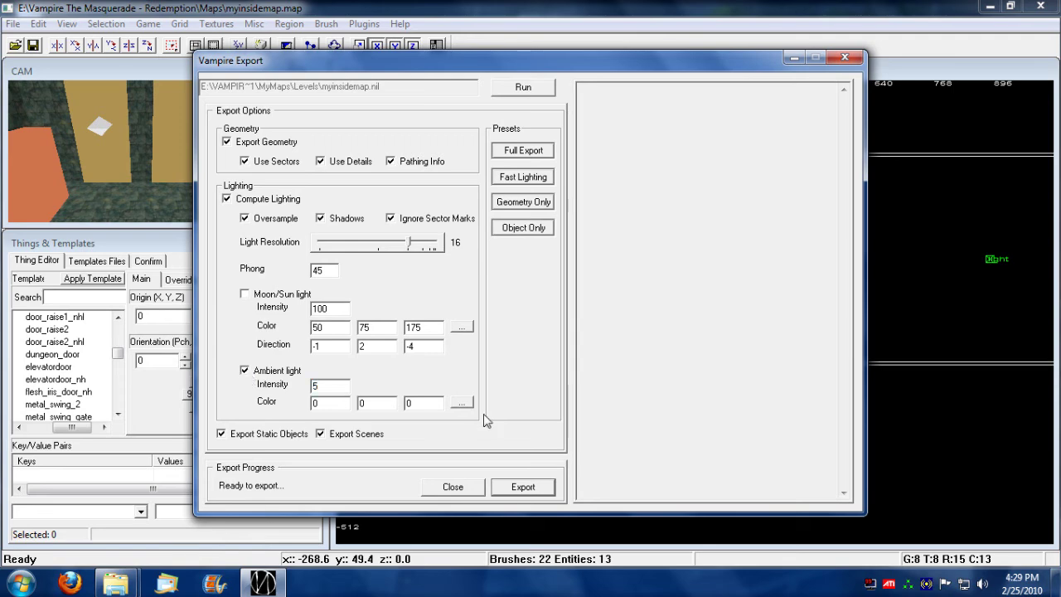
pyautogui.click(461, 403)
pyautogui.click(472, 289)
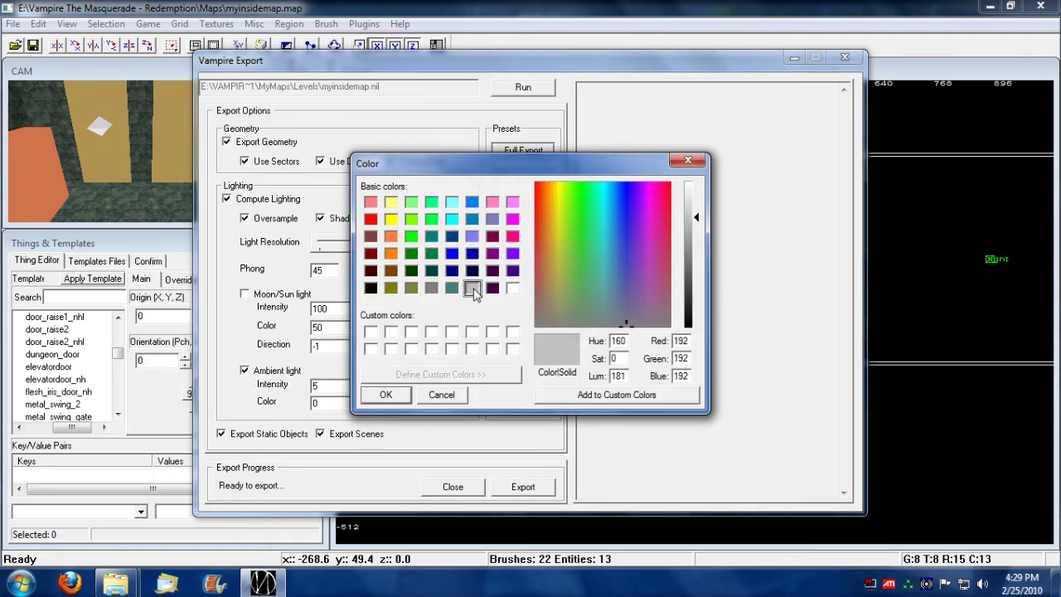
pyautogui.click(386, 394)
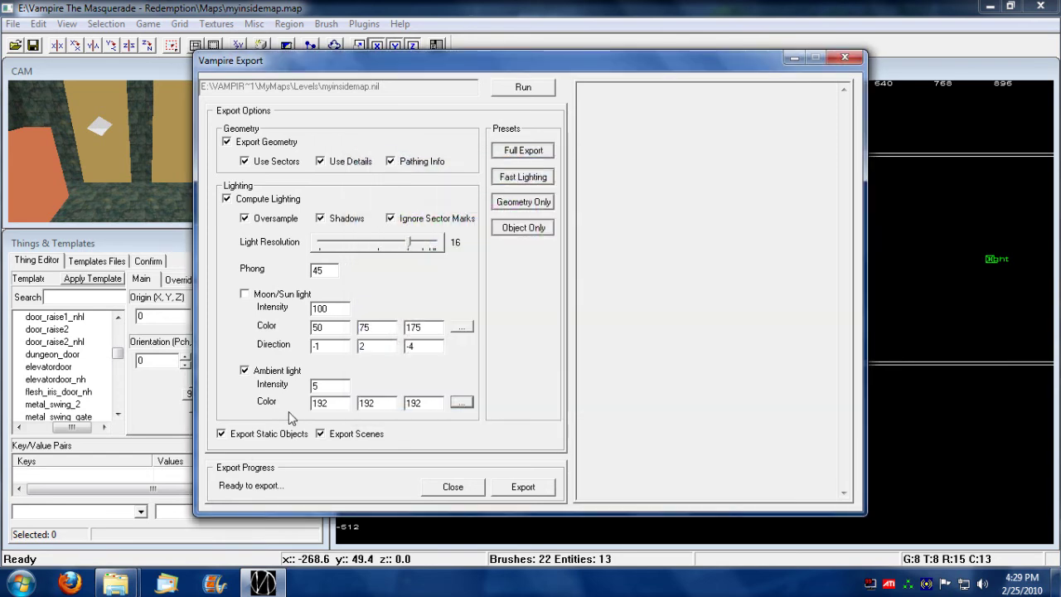
pyautogui.doubleClick(315, 385)
pyautogui.click(524, 488)
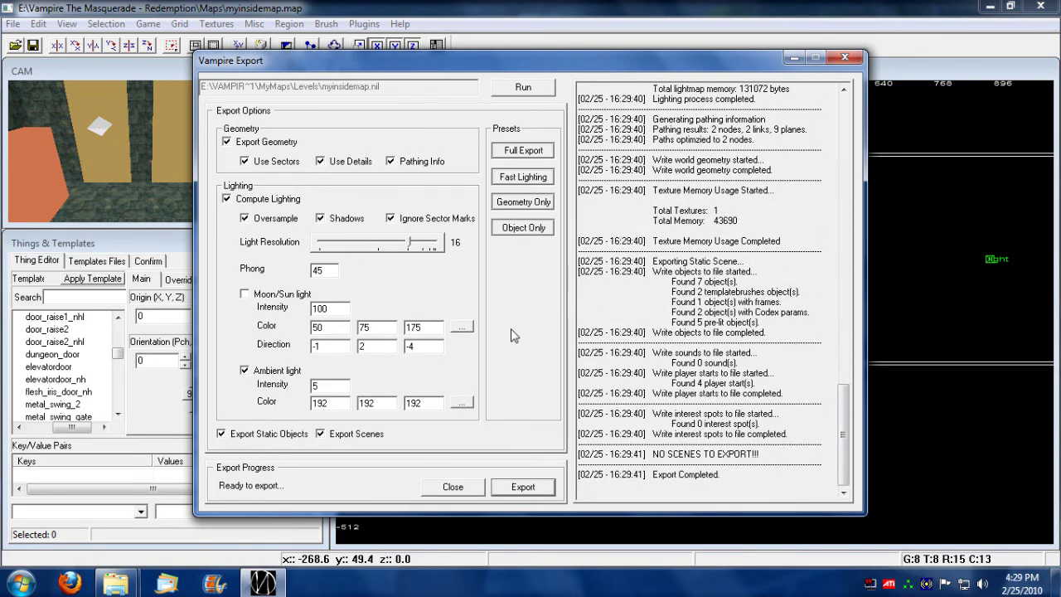
# Close the export log, look around the rooms in 3D, then bring the MyMaps folder forward.
pyautogui.click(452, 486)
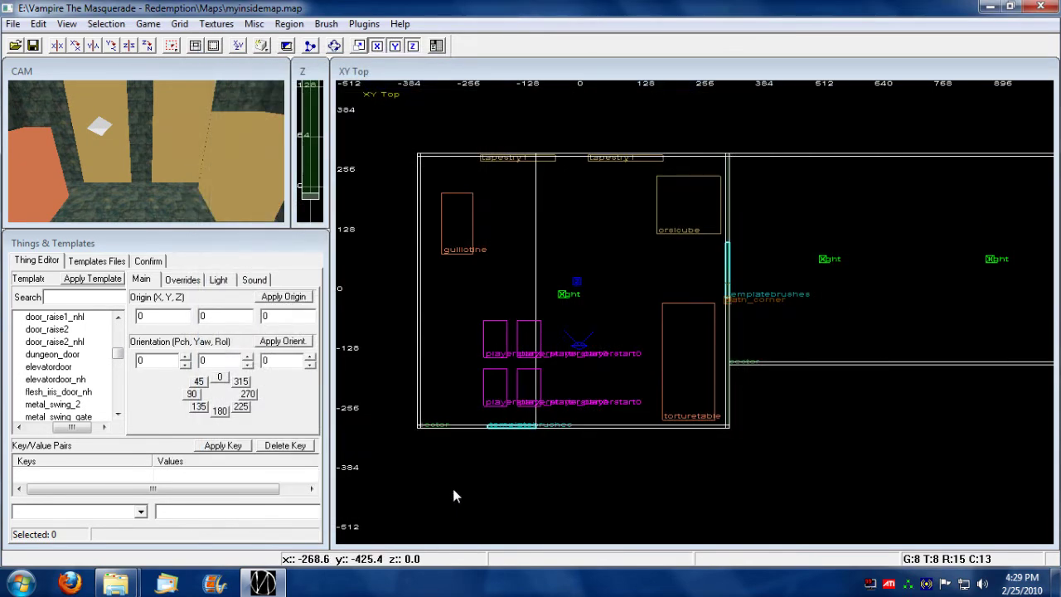
pyautogui.press('Right')
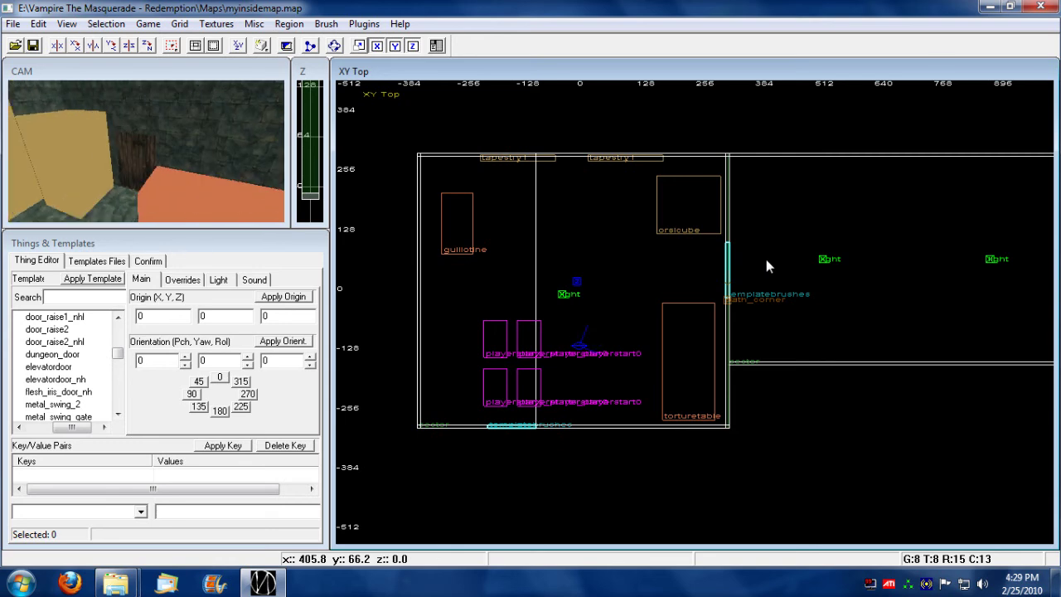
pyautogui.press('Right')
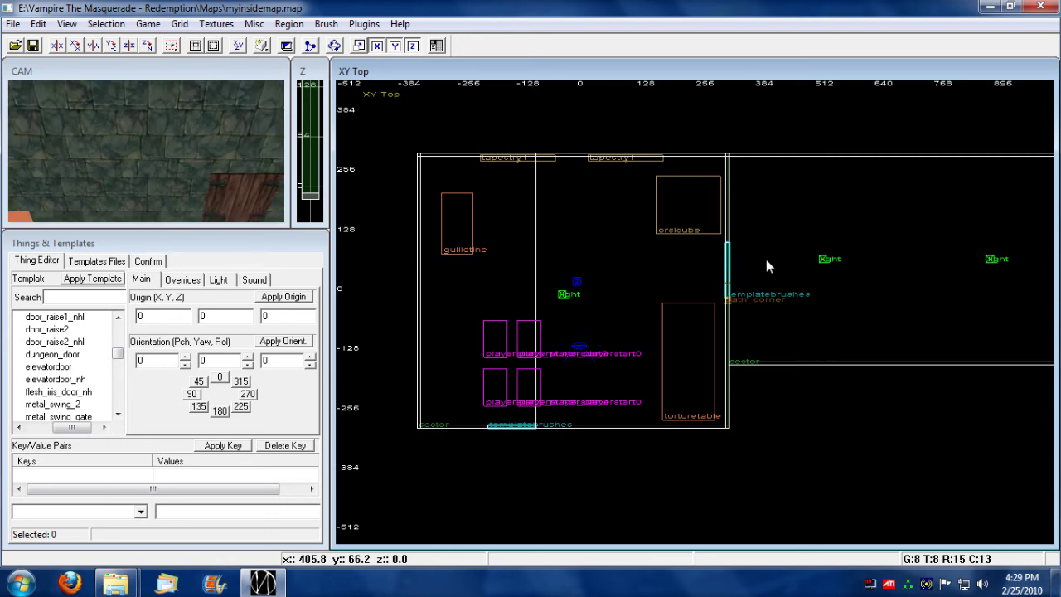
pyautogui.press('Down')
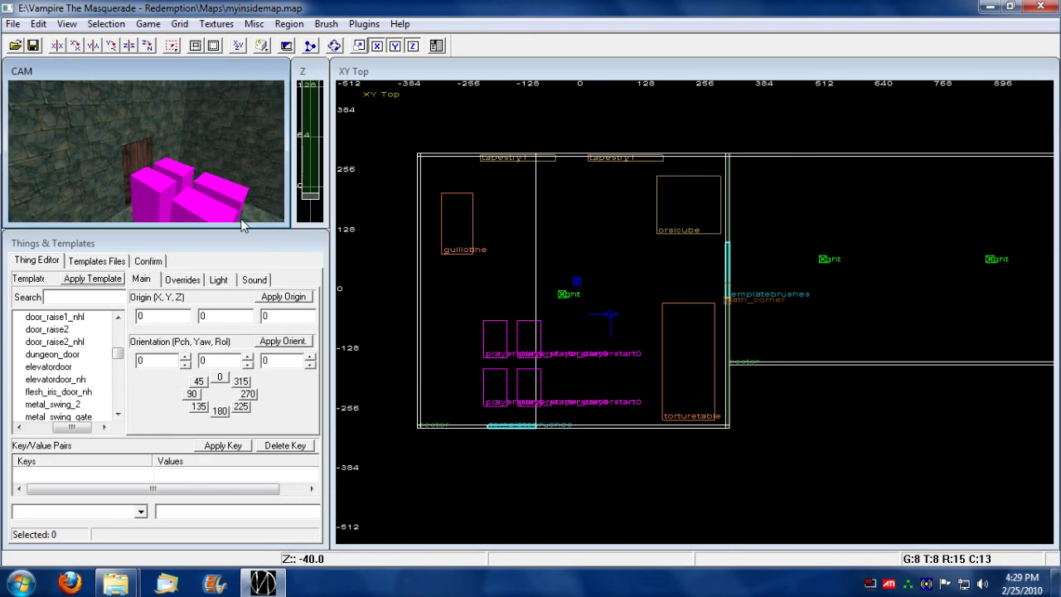
pyautogui.press('Right')
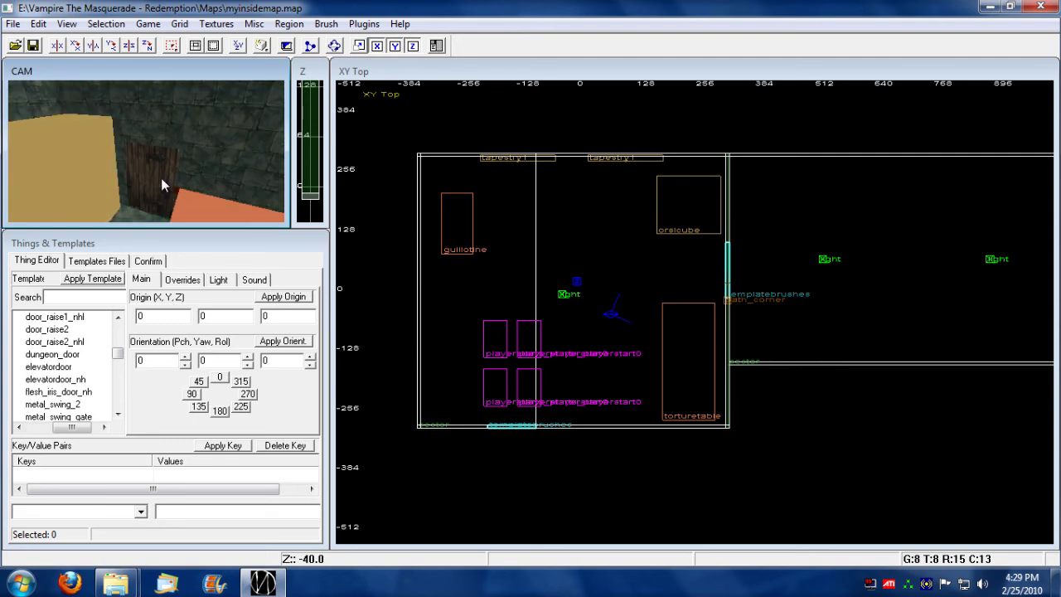
pyautogui.press('Down')
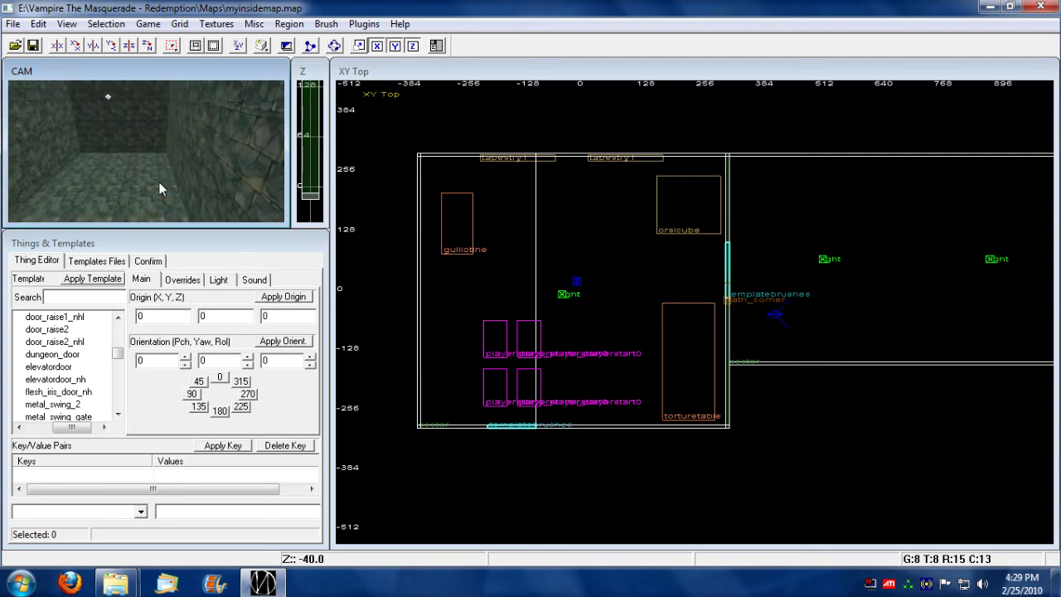
pyautogui.press('Left')
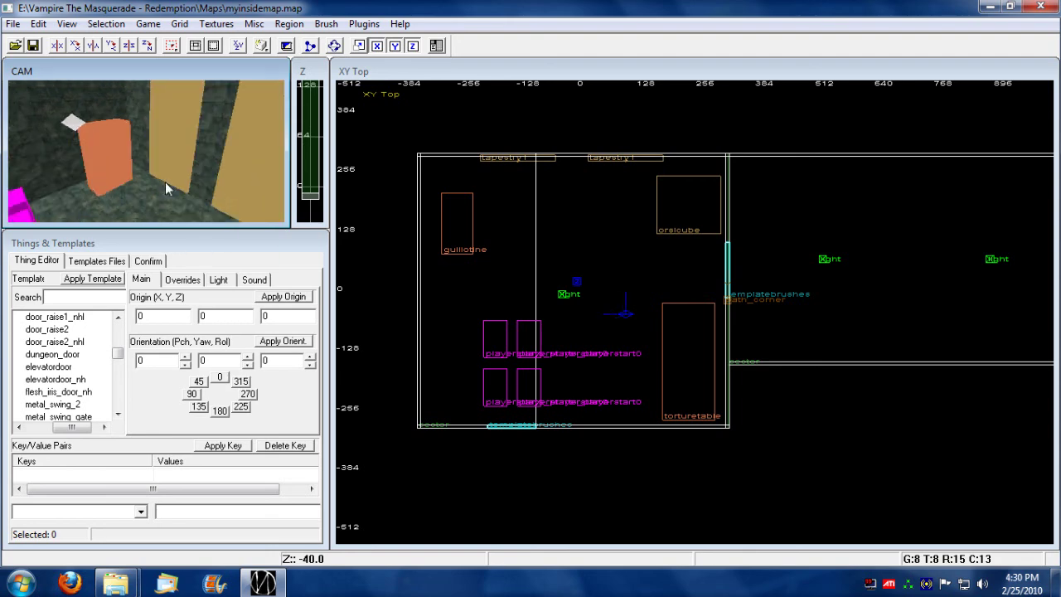
pyautogui.press('Right')
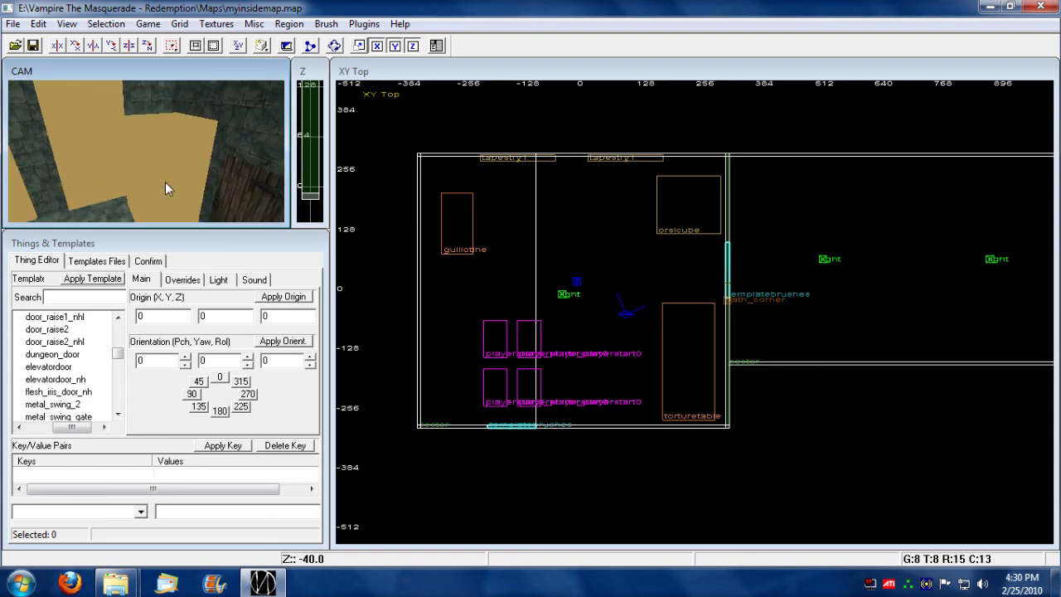
pyautogui.moveTo(829, 279)
pyautogui.mouseDown(button='right')
pyautogui.moveTo(812, 288)
pyautogui.moveTo(834, 274)
pyautogui.mouseUp(button='right')
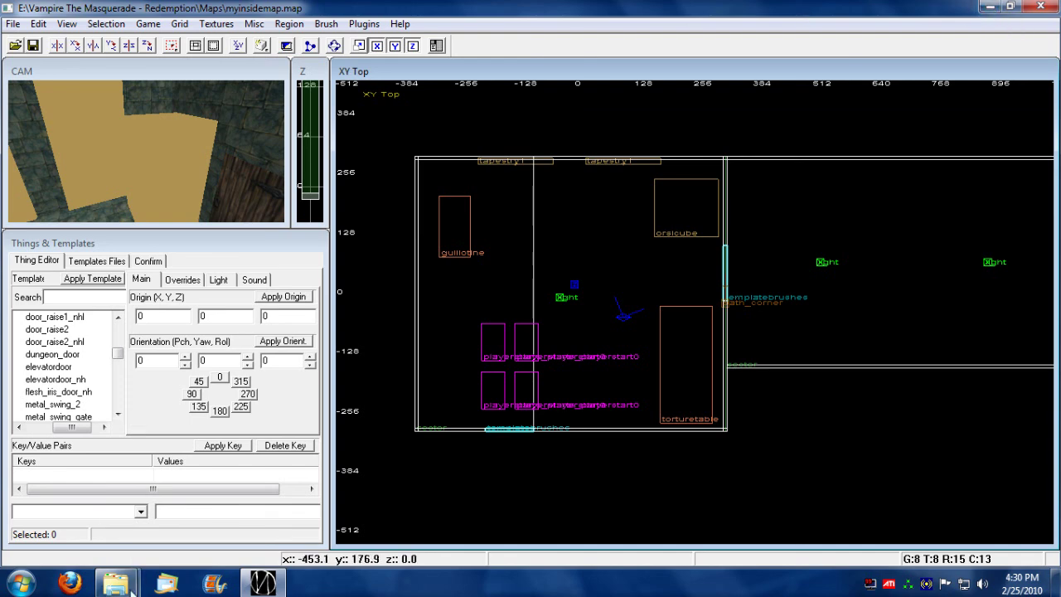
pyautogui.moveTo(115, 583)
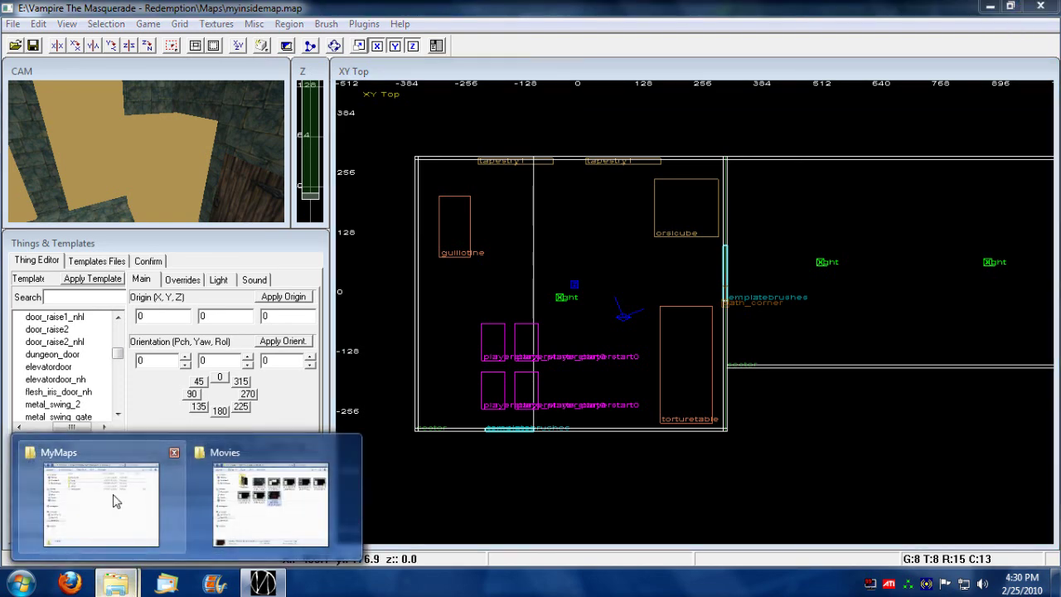
pyautogui.click(115, 501)
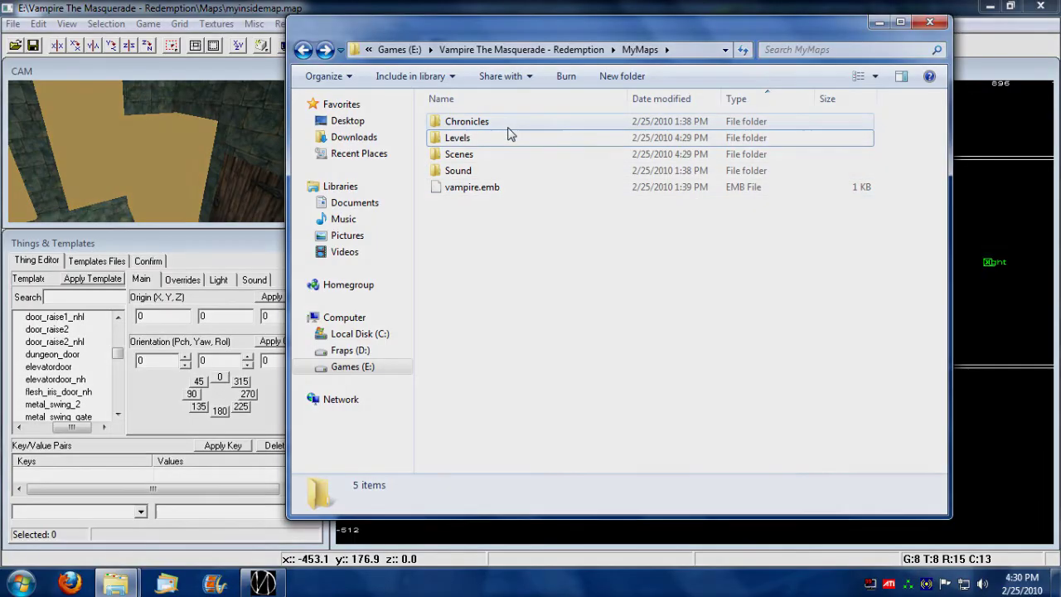